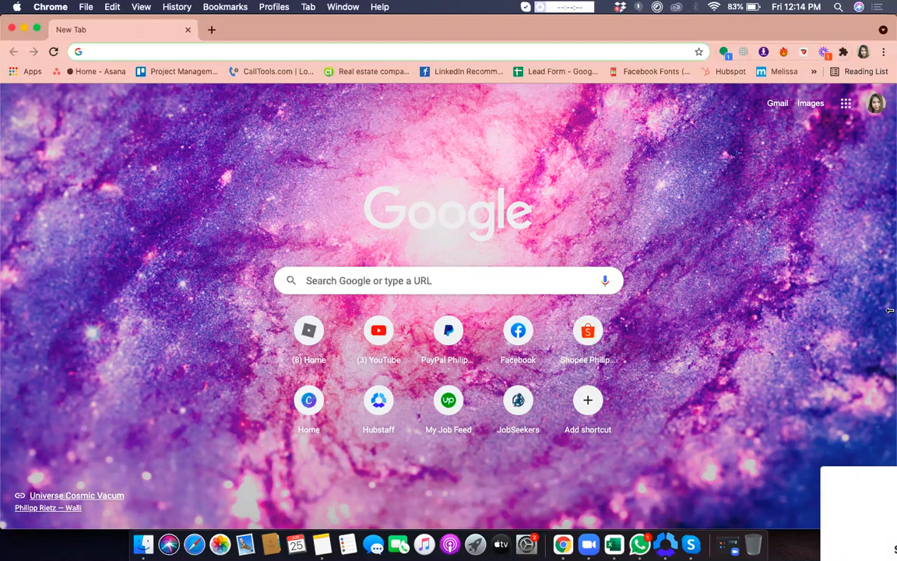
# Bring the Hubstaff desktop app's sign-in window fully into view over the browser
pyautogui.click(837, 487)
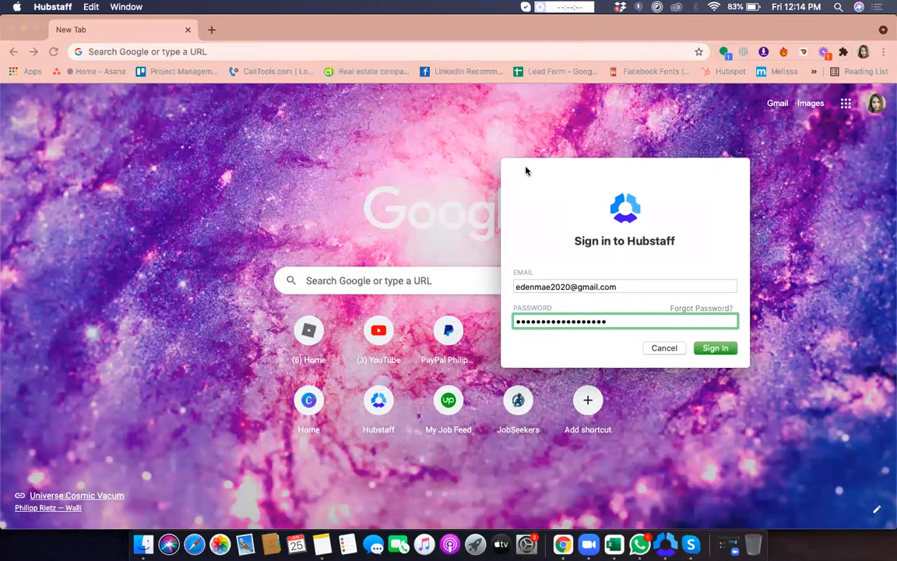
pyautogui.click(296, 154)
pyautogui.click(308, 52)
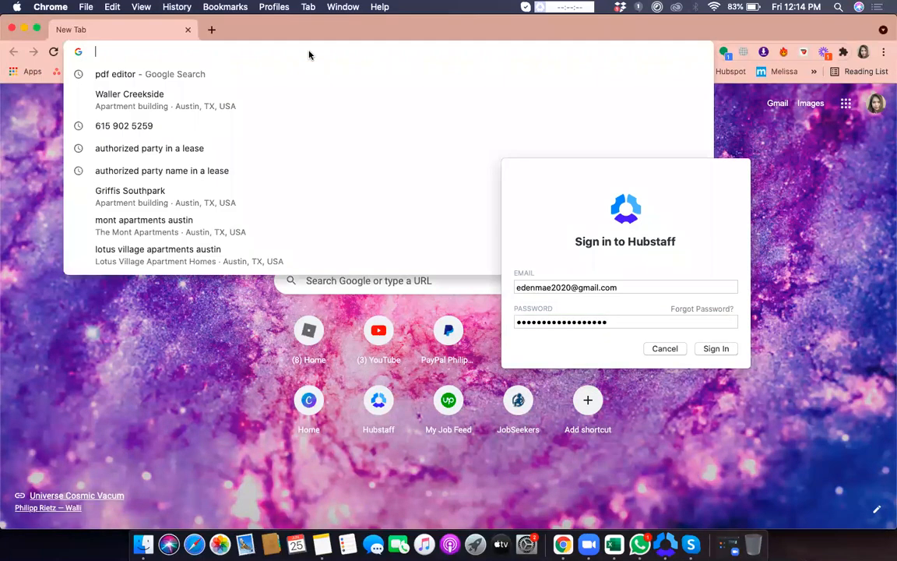
pyautogui.click(100, 384)
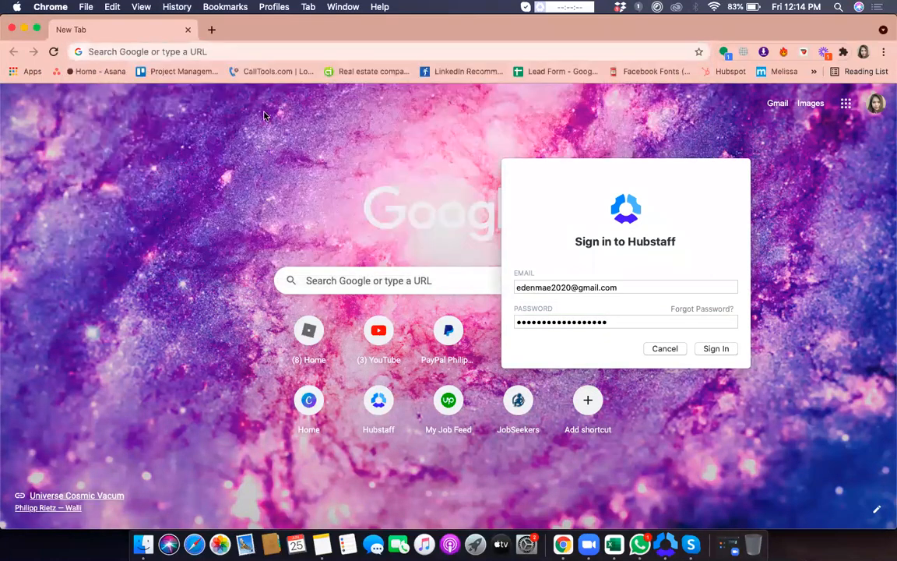
# Search the web for "hubstaff free plan"
pyautogui.click(292, 52)
pyautogui.write('hubstaff')
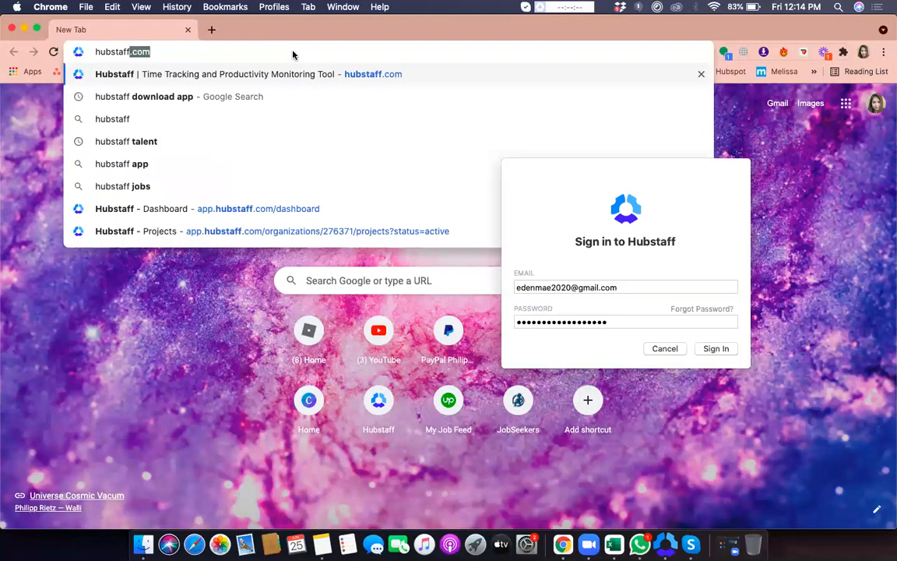
pyautogui.write(' free')
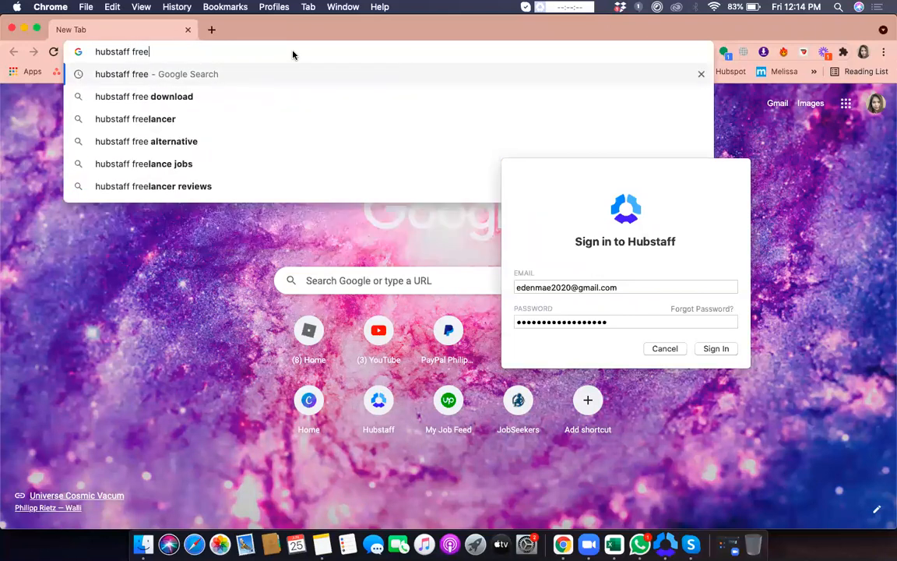
pyautogui.write(' plan')
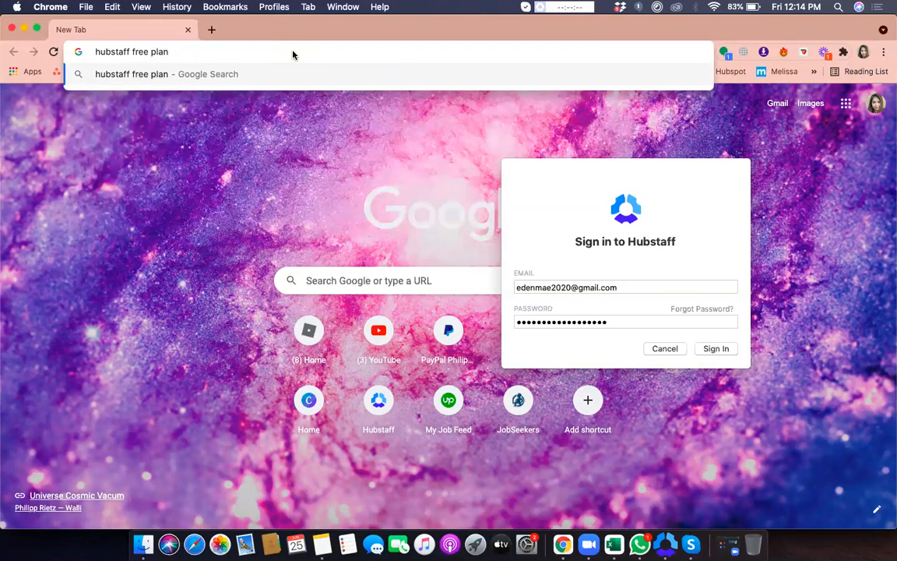
pyautogui.press('Return')
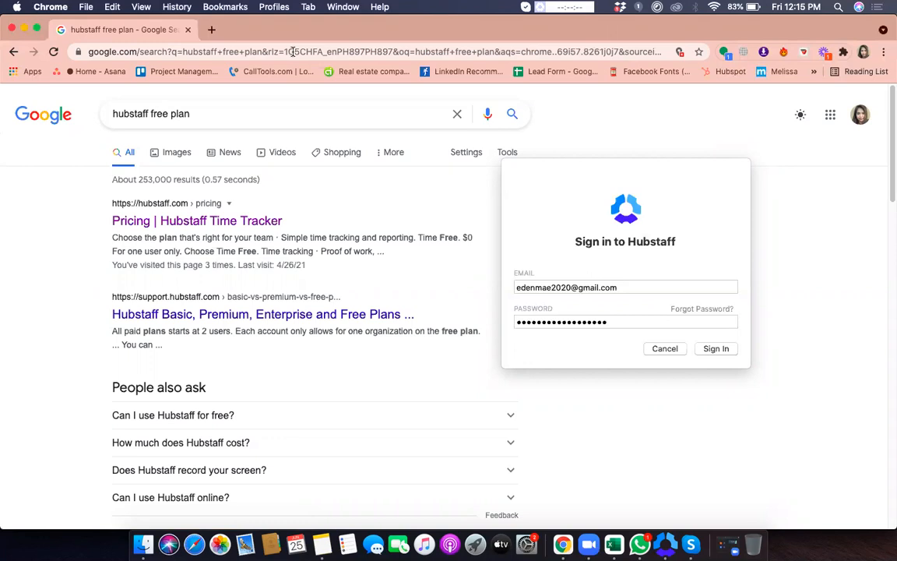
# Open hubstaff.com in a new tab and move the desktop sign-in window mostly out of view
pyautogui.click(213, 30)
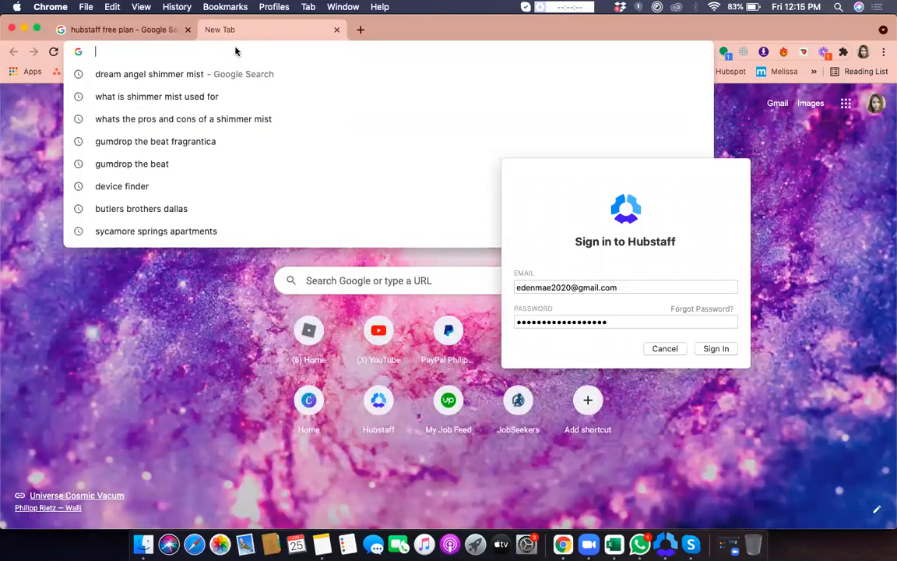
pyautogui.write('hubstaff')
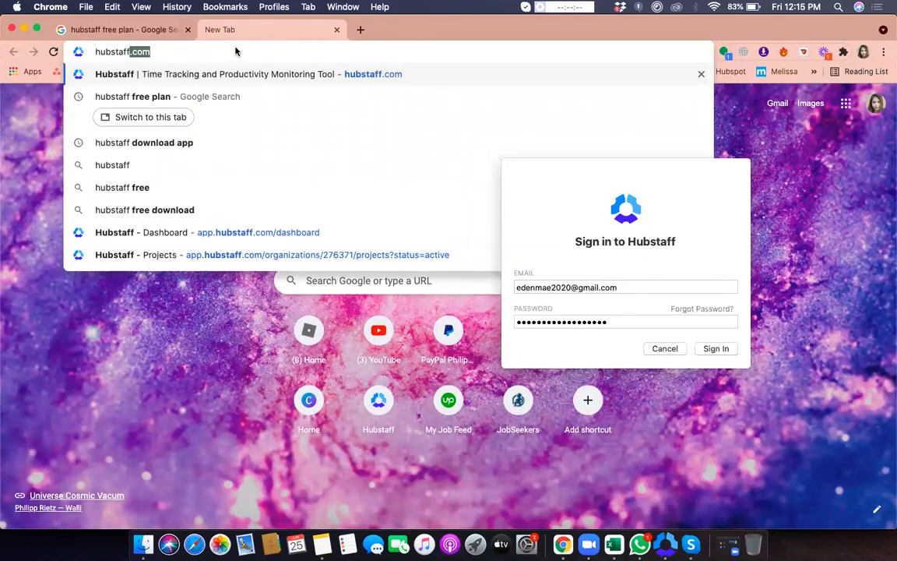
pyautogui.press('Return')
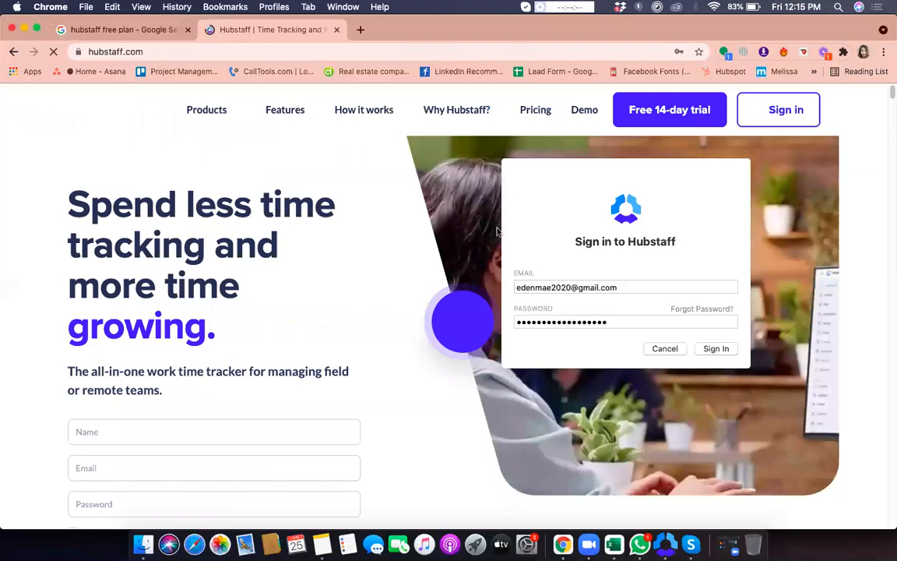
pyautogui.moveTo(645, 178); pyautogui.dragTo(839, 457)
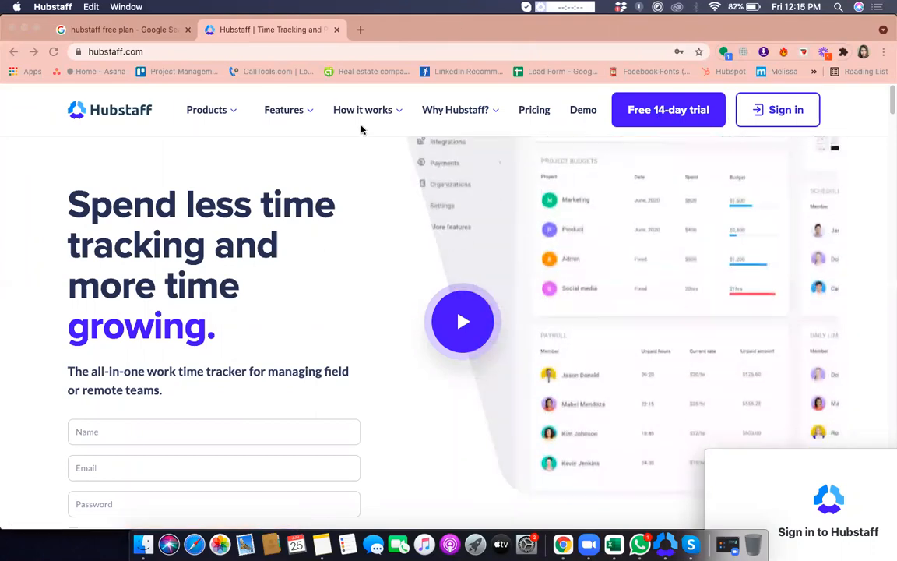
# Open Hubstaff's Pricing page from its website and also from the first result of the free plan search
pyautogui.click(537, 113)
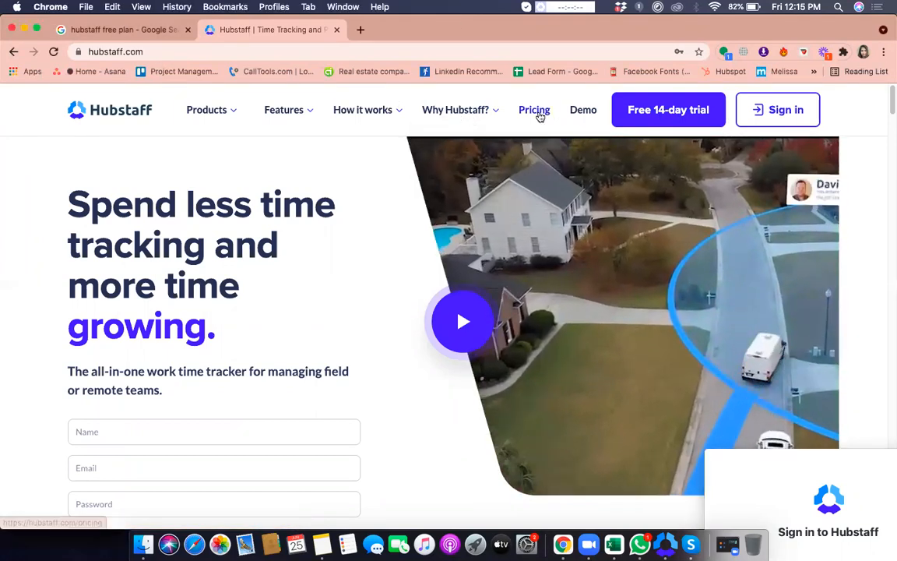
pyautogui.click(120, 30)
pyautogui.click(176, 204)
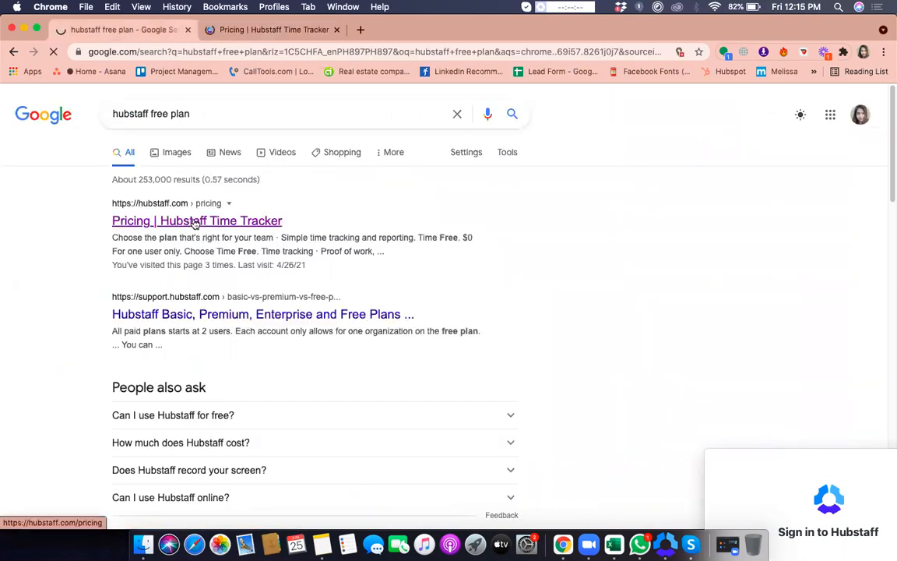
pyautogui.click(267, 31)
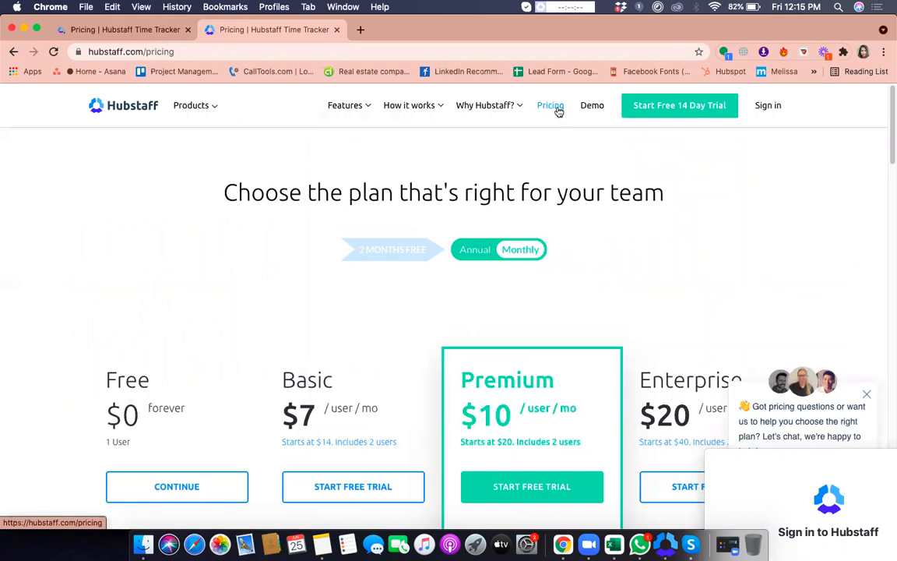
# Compare the Free, Basic, Premium and Enterprise plans on the pricing page, dismissing the chat message
pyautogui.scroll(-3, 890, 406)
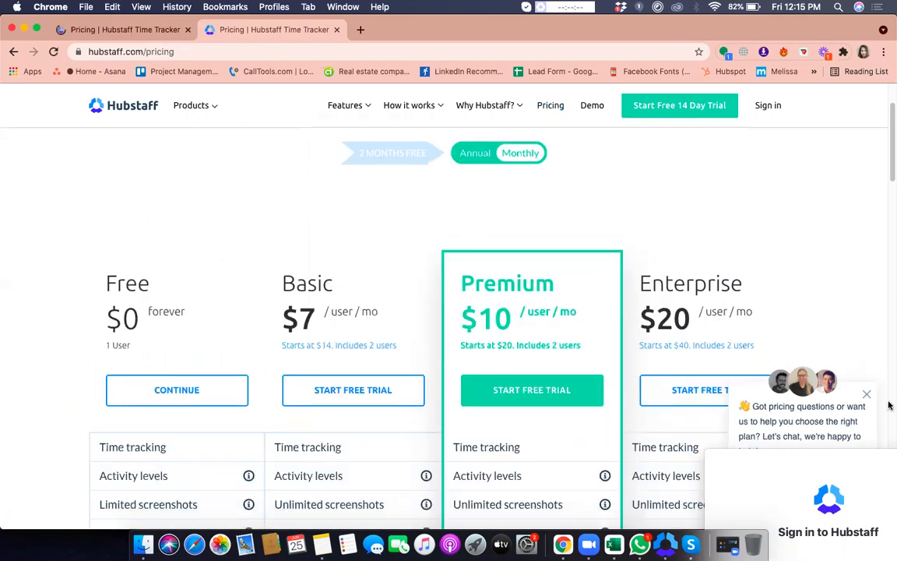
pyautogui.click(867, 398)
pyautogui.scroll(-1, 819, 260)
pyautogui.scroll(4, 605, 154)
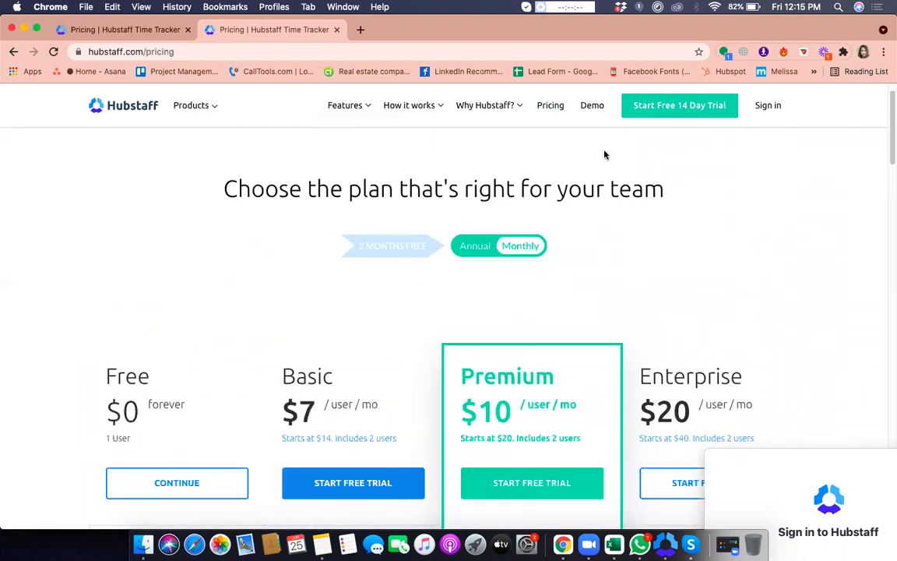
pyautogui.moveTo(558, 127)
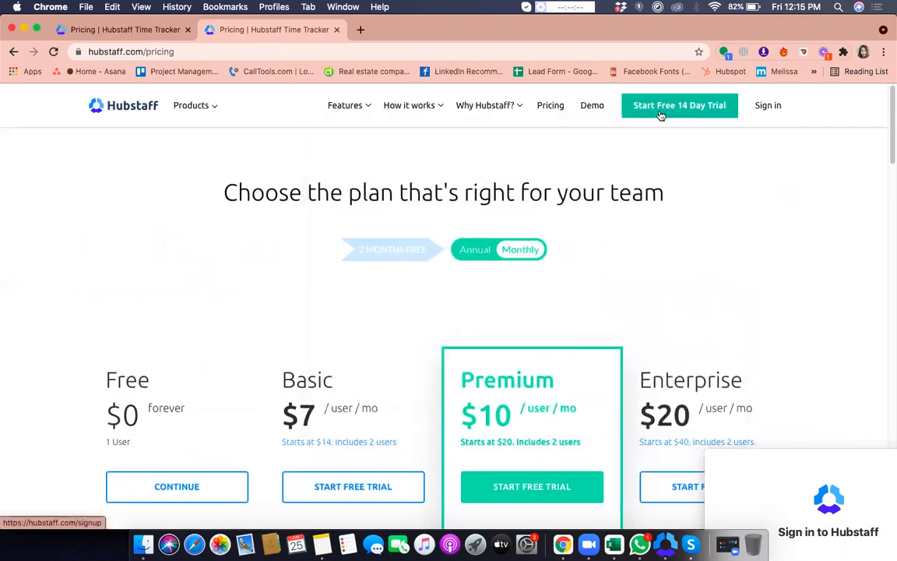
pyautogui.scroll(-2, 507, 309)
pyautogui.scroll(-2, 371, 316)
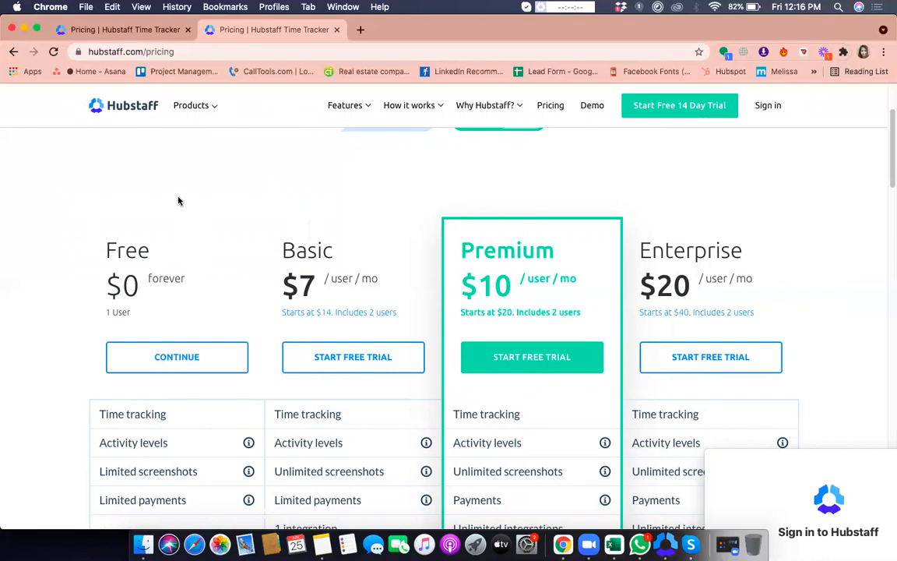
pyautogui.scroll(-2, 155, 249)
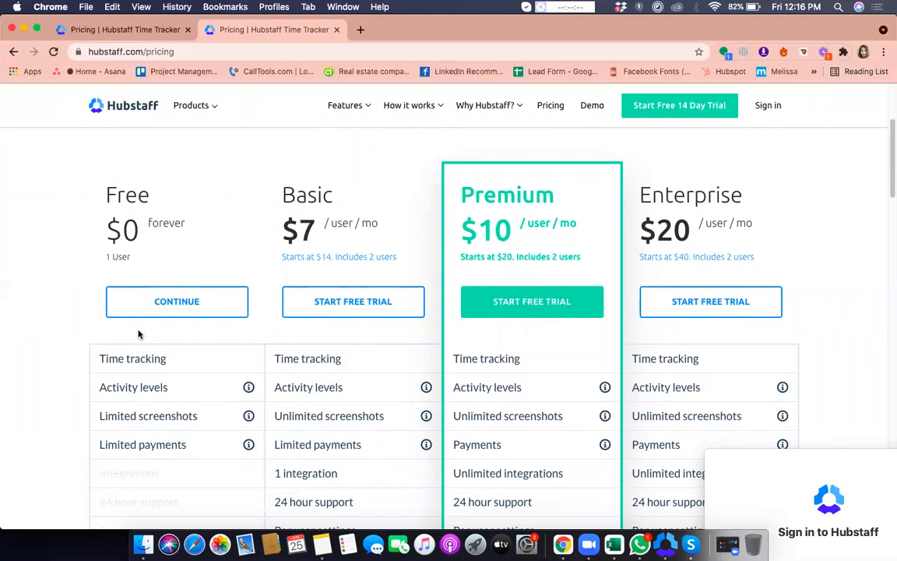
# Examine the Free plan's user limit, time tracking and screenshot features, highlighting the relevant lines
pyautogui.moveTo(103, 256); pyautogui.dragTo(152, 257)
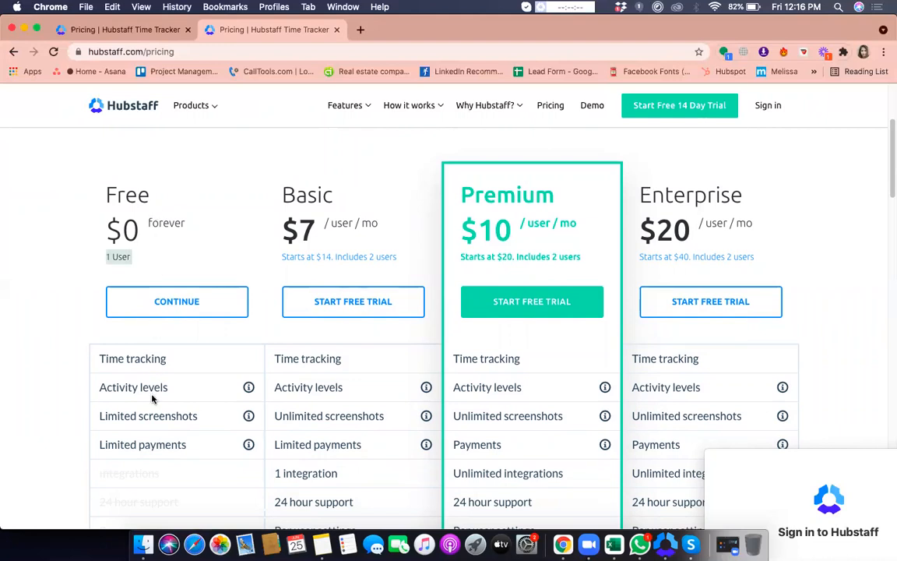
pyautogui.scroll(-1, 68, 354)
pyautogui.moveTo(88, 317); pyautogui.dragTo(186, 326)
pyautogui.click(184, 323)
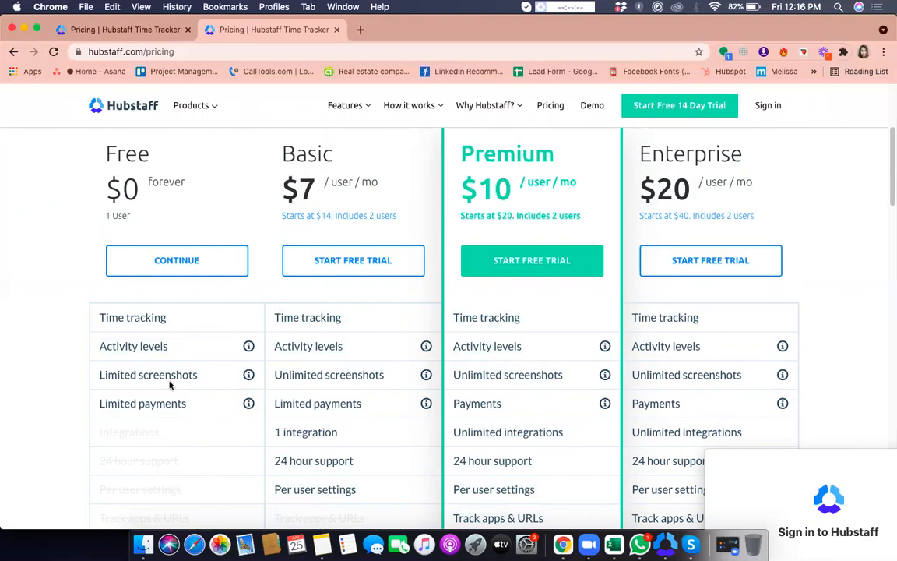
pyautogui.moveTo(197, 374); pyautogui.dragTo(182, 375)
pyautogui.tripleClick(183, 375)
pyautogui.scroll(1, 228, 201)
pyautogui.scroll(5, 229, 200)
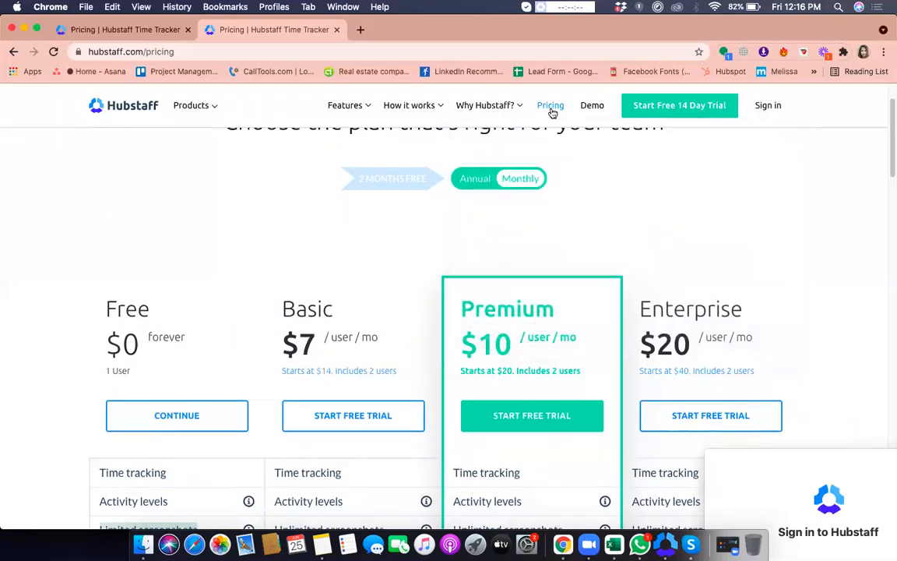
# Continue with the Free plan to open the account sign-up form and show its full name field
pyautogui.click(172, 425)
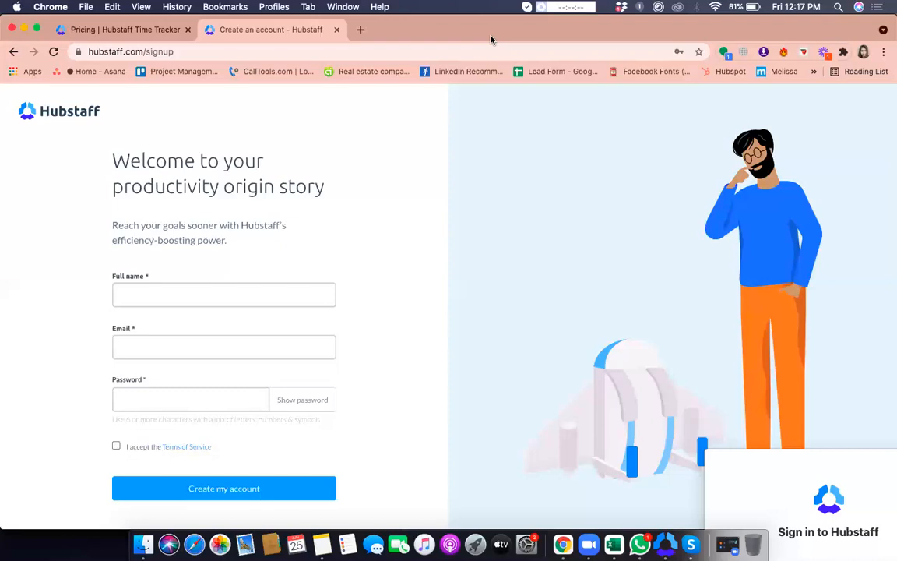
pyautogui.click(203, 292)
pyautogui.click(32, 313)
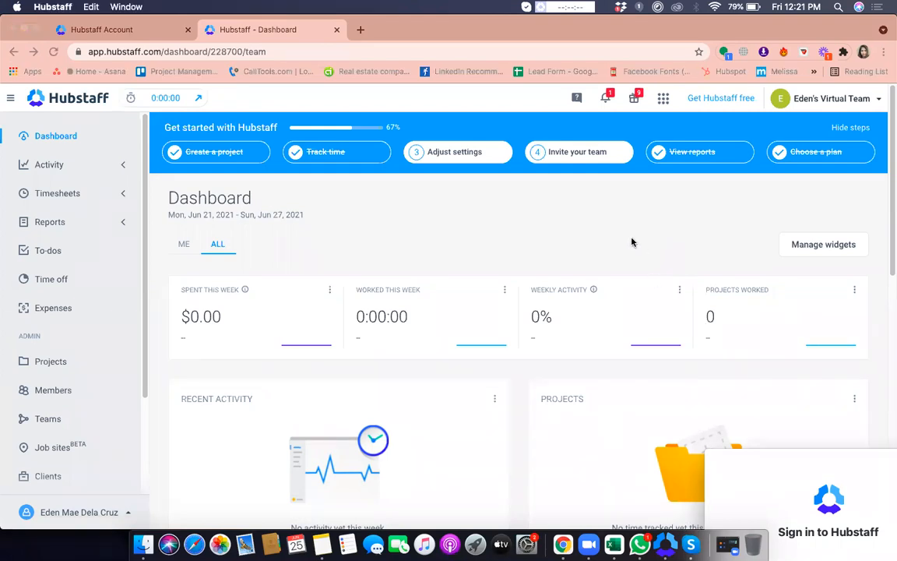
# Review the Hubstaff Account page's security, personal info and app sections, including the profile options
pyautogui.click(100, 32)
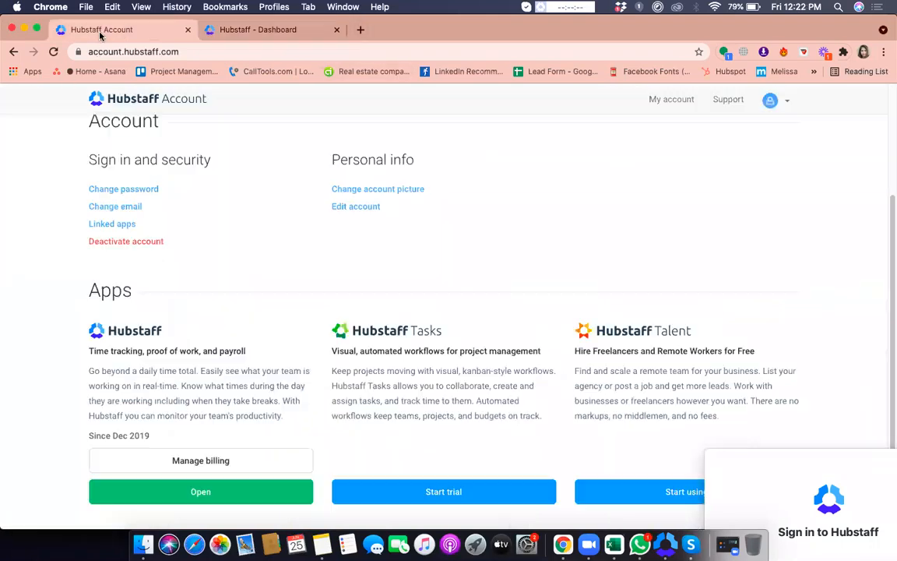
pyautogui.scroll(3, 480, 304)
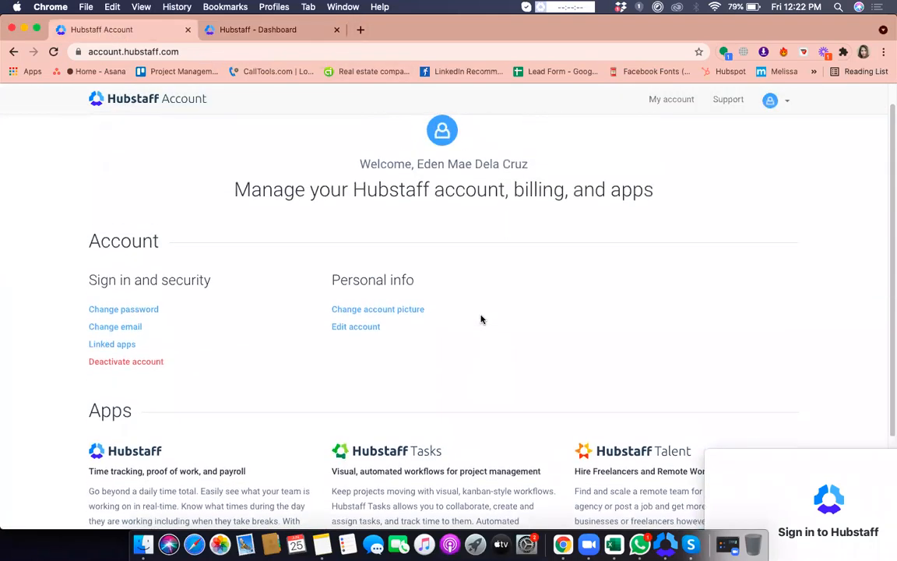
pyautogui.scroll(-4, 480, 316)
pyautogui.scroll(5, 489, 314)
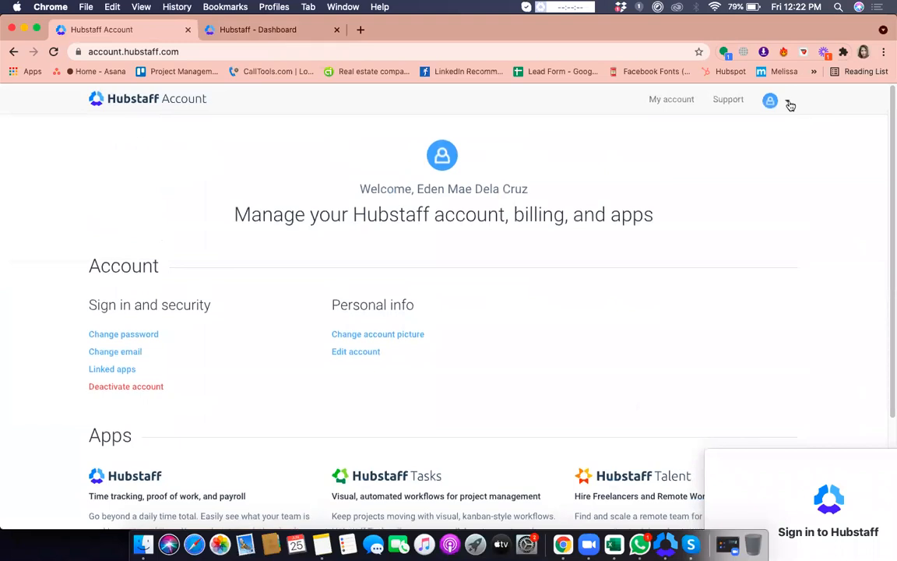
pyautogui.click(790, 103)
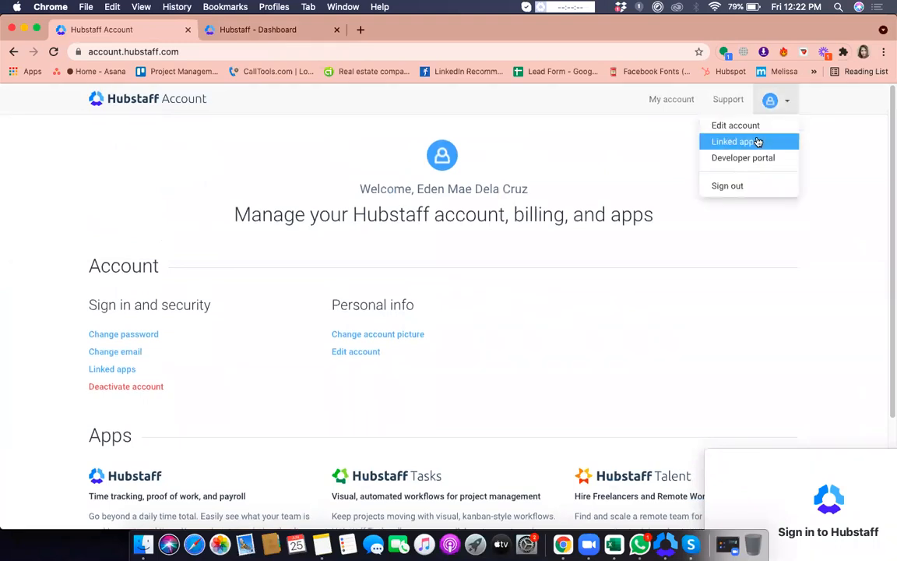
pyautogui.click(495, 169)
# Search for "hubstaff app download" in a new tab and open Hubstaff's app download page
pyautogui.click(361, 30)
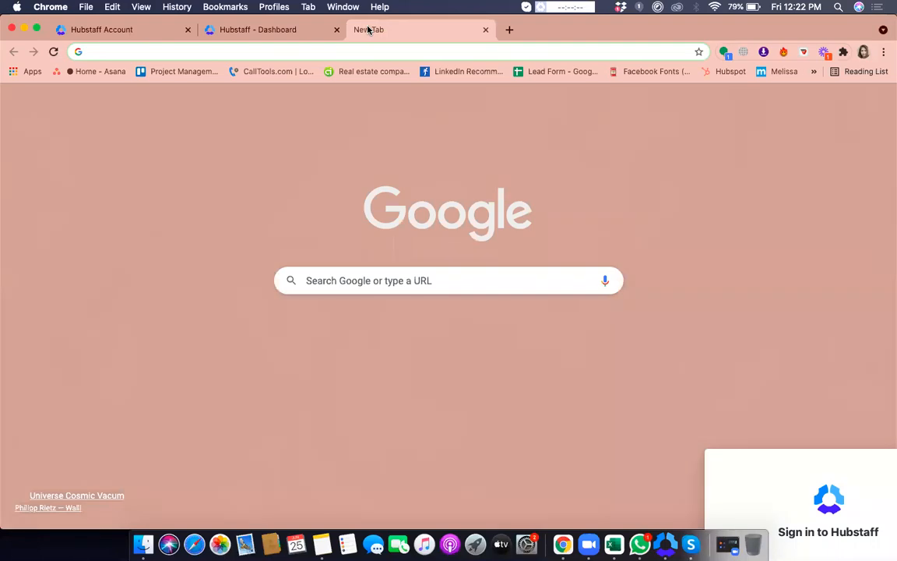
pyautogui.write('hubstaff app d')
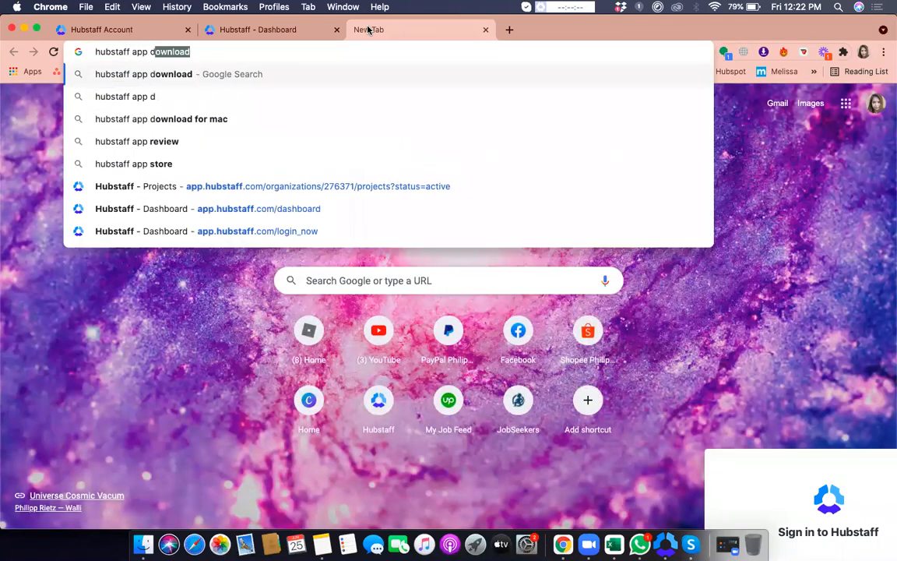
pyautogui.write('ow')
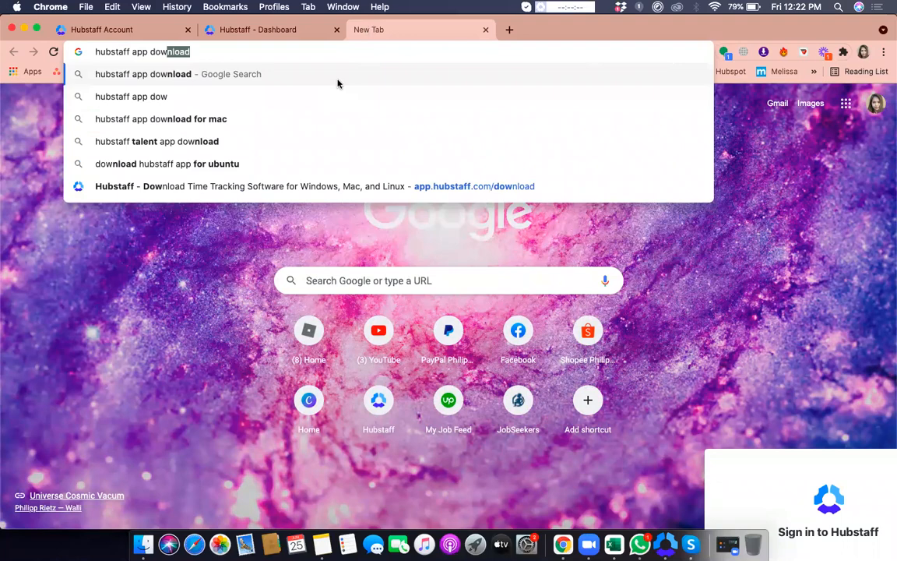
pyautogui.press('Return')
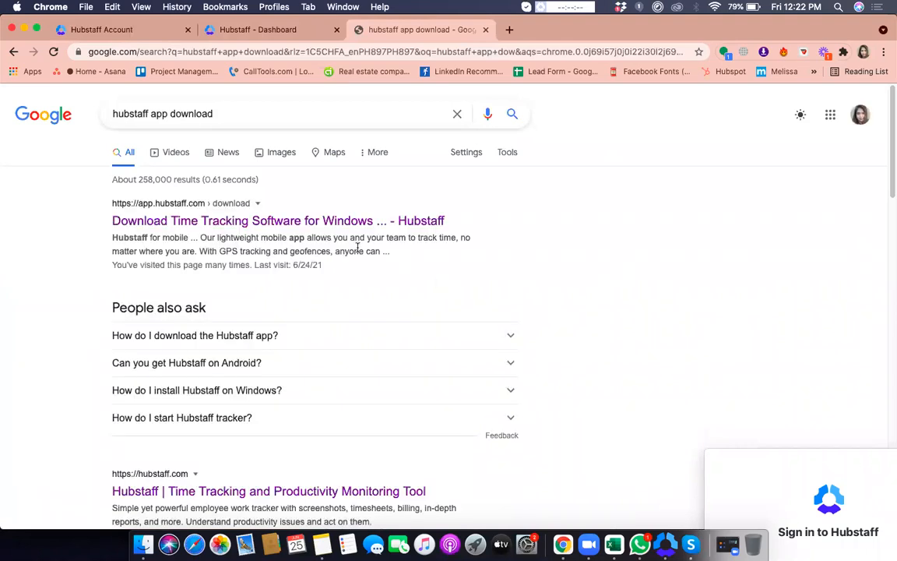
pyautogui.click(355, 222)
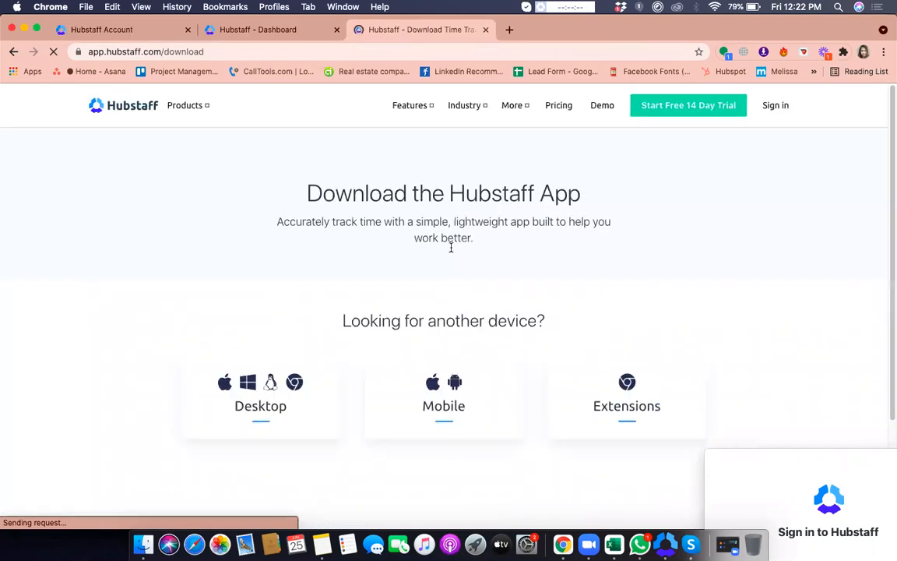
# Show the Mac OS X download section and move the desktop app's sign-in window fully into view beside it
pyautogui.scroll(-3, 552, 213)
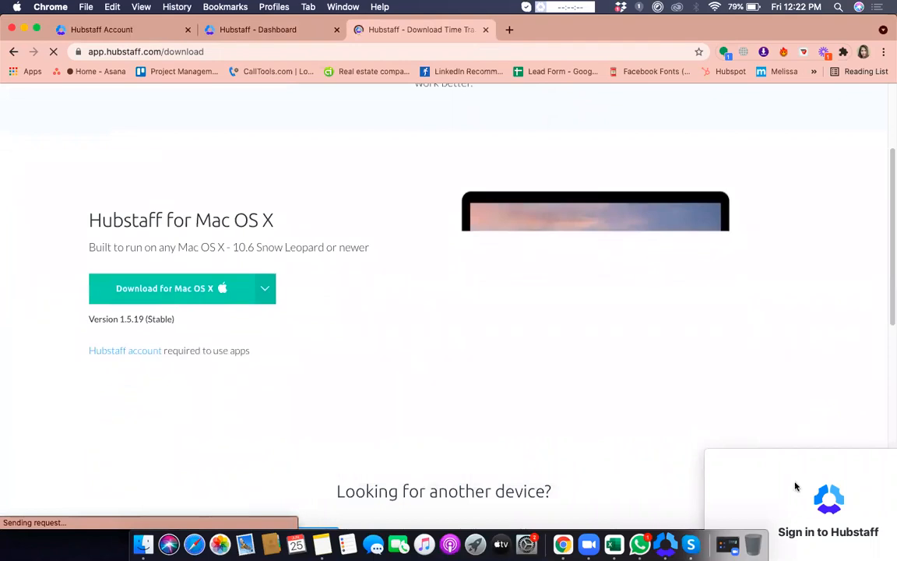
pyautogui.click(792, 460)
pyautogui.moveTo(793, 460); pyautogui.dragTo(568, 232)
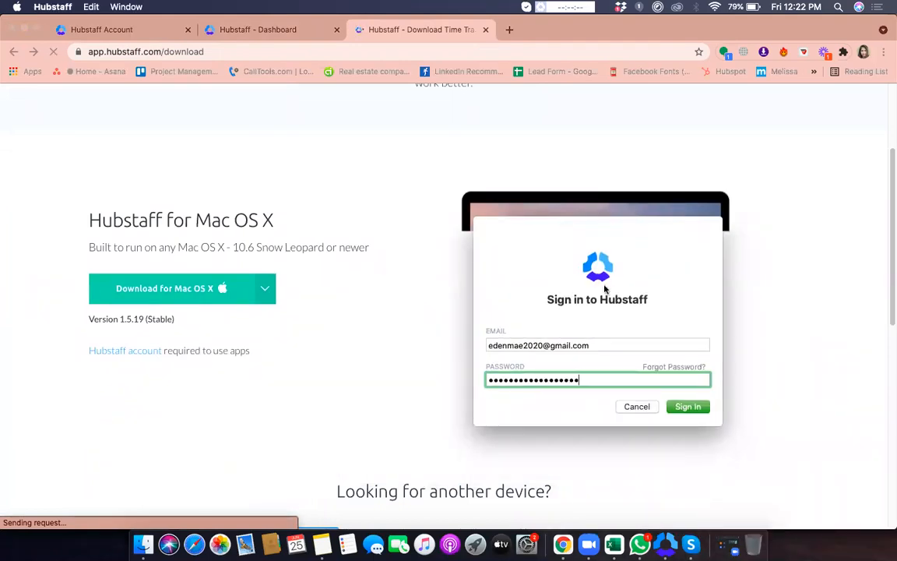
# Sign in to the Hubstaff desktop app and place its timer window over the middle of the download page
pyautogui.click(689, 406)
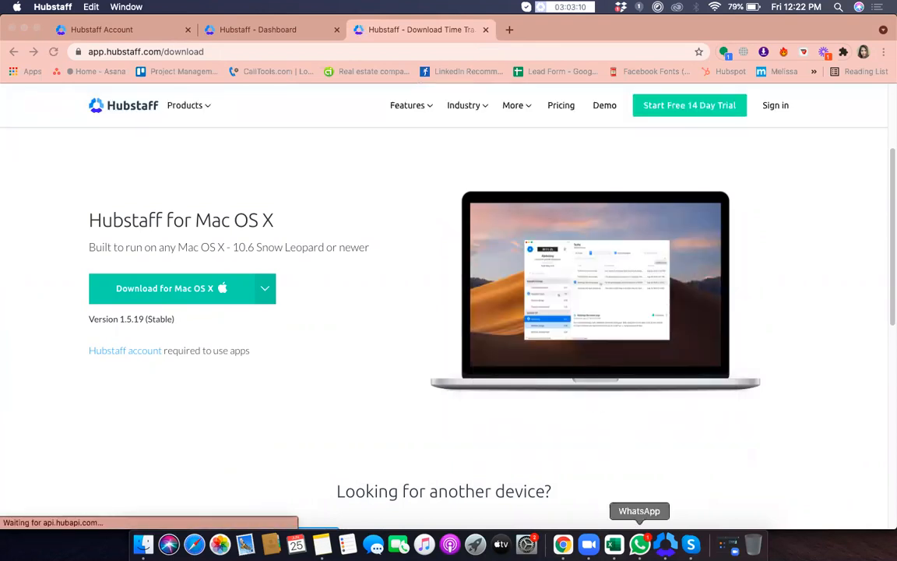
pyautogui.click(665, 544)
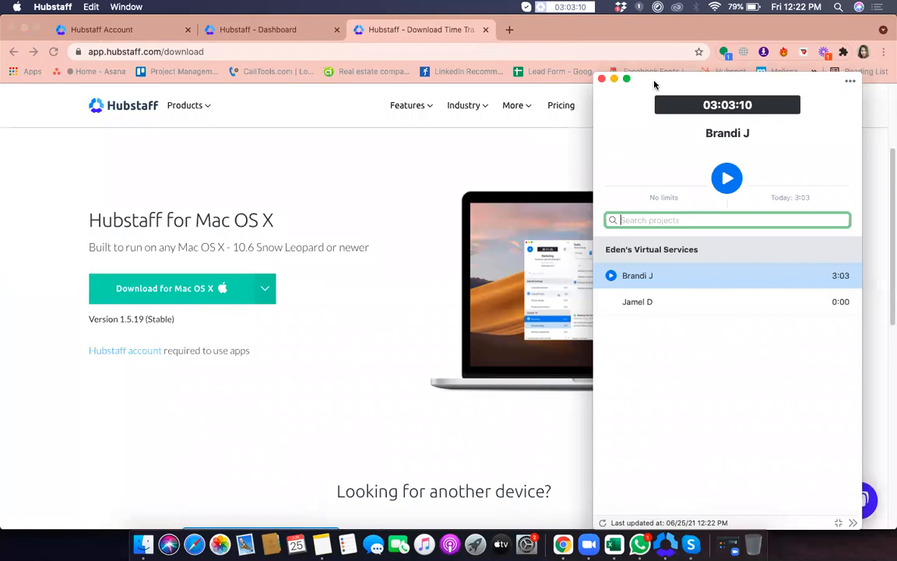
pyautogui.moveTo(654, 86); pyautogui.dragTo(497, 85)
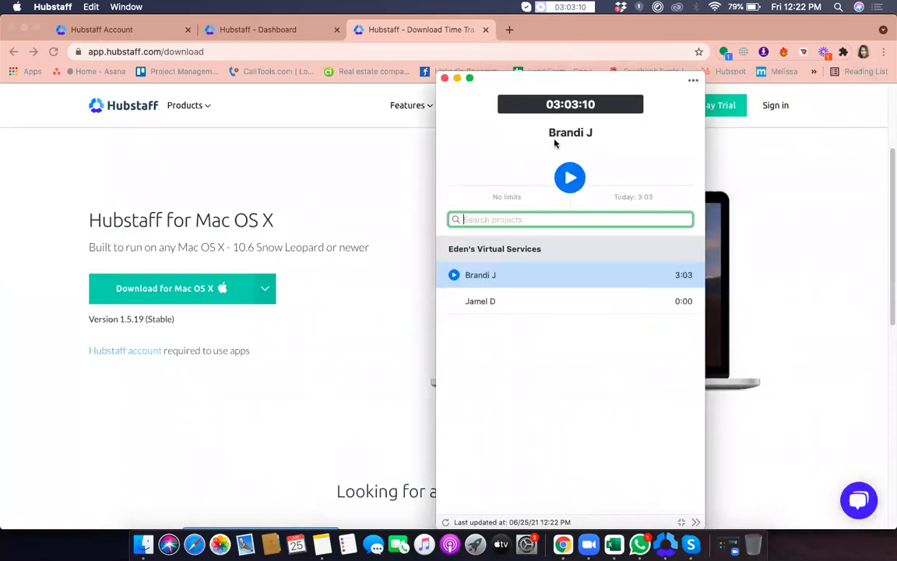
# Switch back and forth between the two projects listed in the desktop timer to compare their tracked time
pyautogui.click(522, 302)
pyautogui.click(529, 278)
pyautogui.click(531, 298)
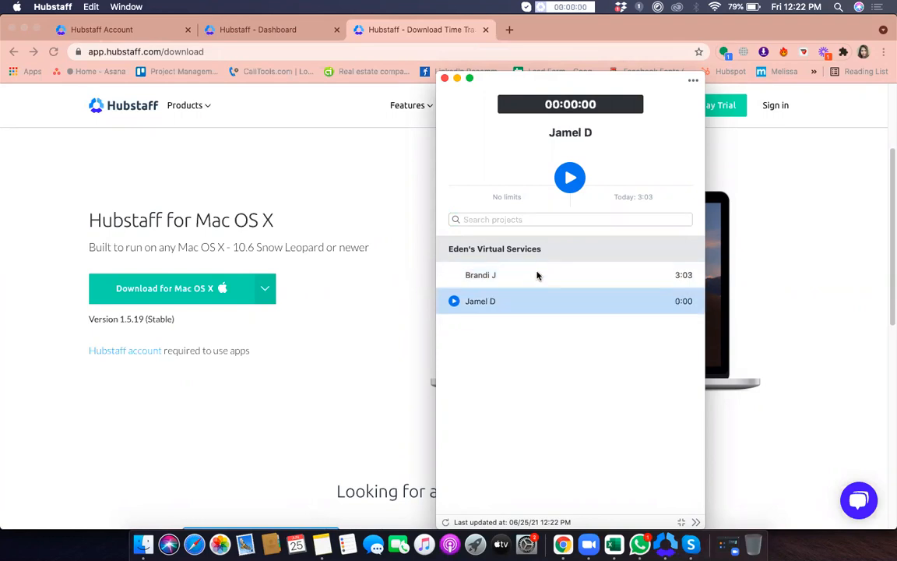
pyautogui.click(537, 275)
pyautogui.click(543, 302)
pyautogui.click(557, 279)
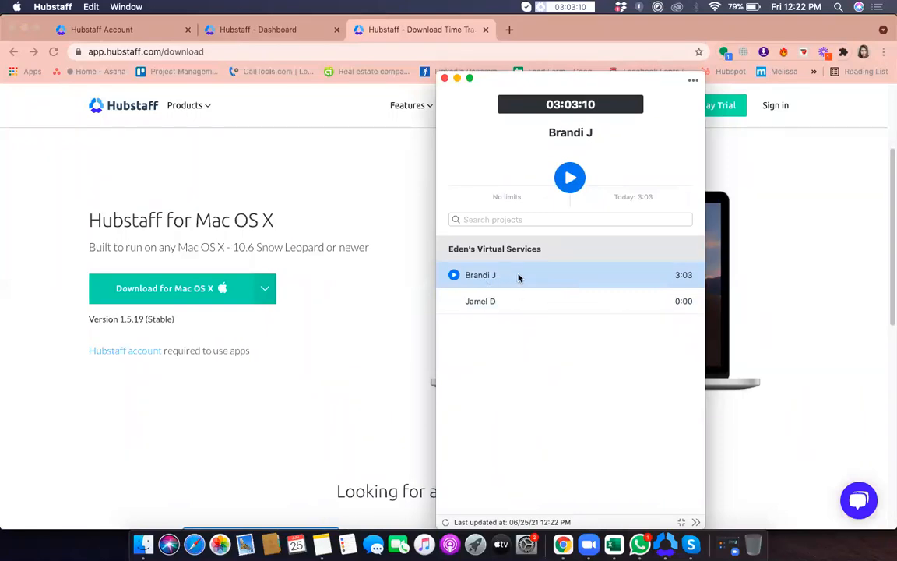
# Start and stop the timer briefly for the second listed project, and do the same for the first
pyautogui.click(549, 303)
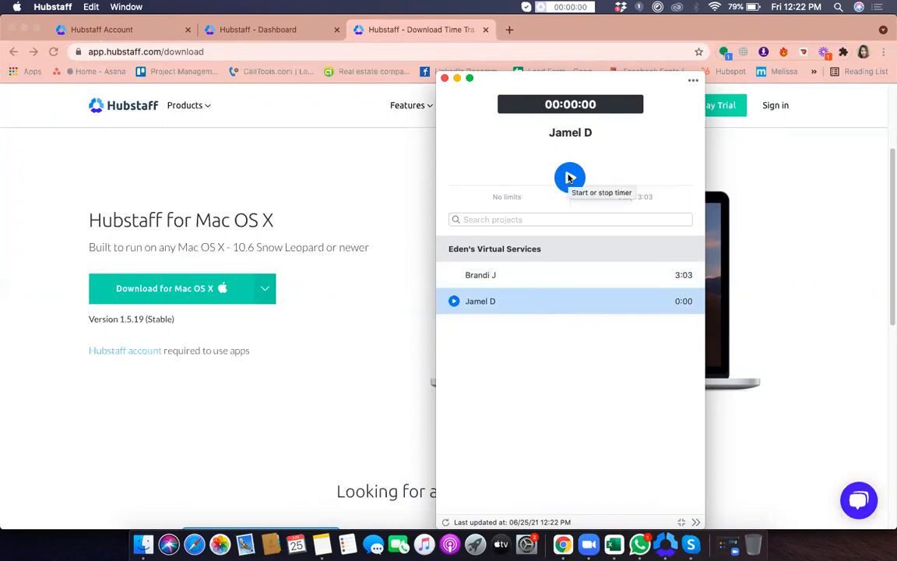
pyautogui.click(570, 179)
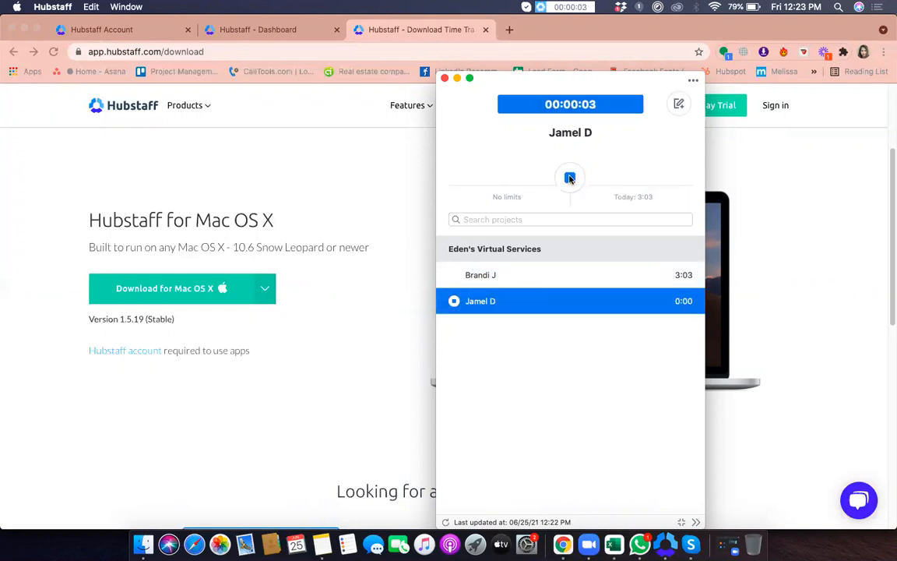
pyautogui.click(569, 178)
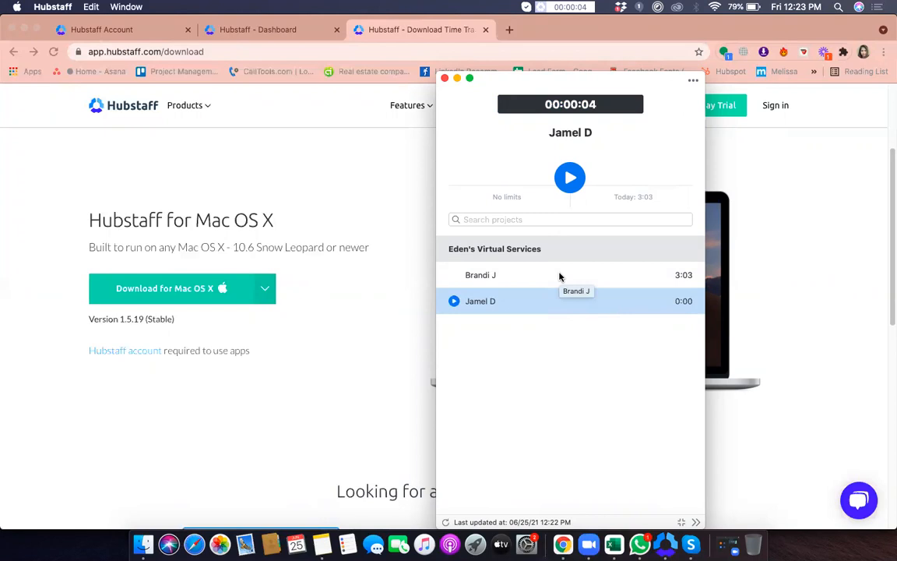
pyautogui.click(559, 276)
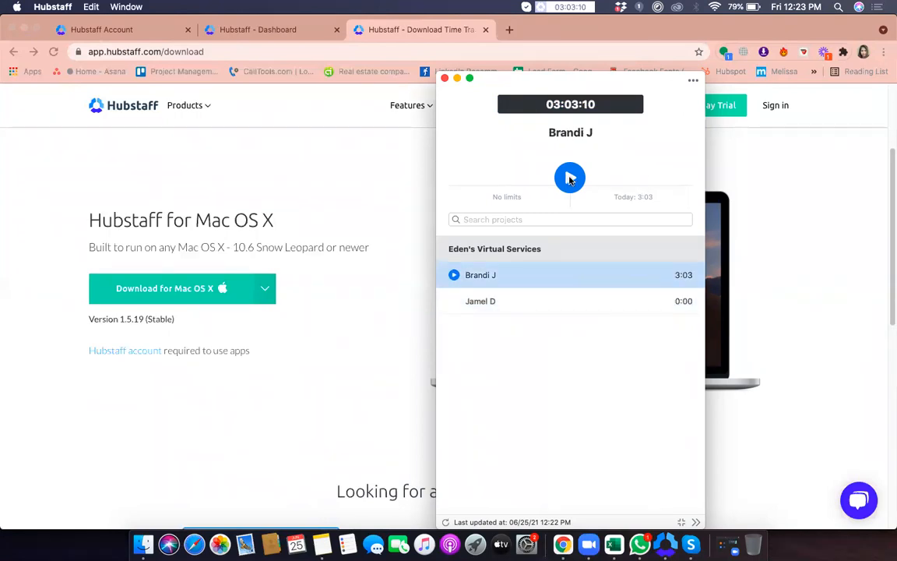
pyautogui.click(570, 179)
pyautogui.click(571, 176)
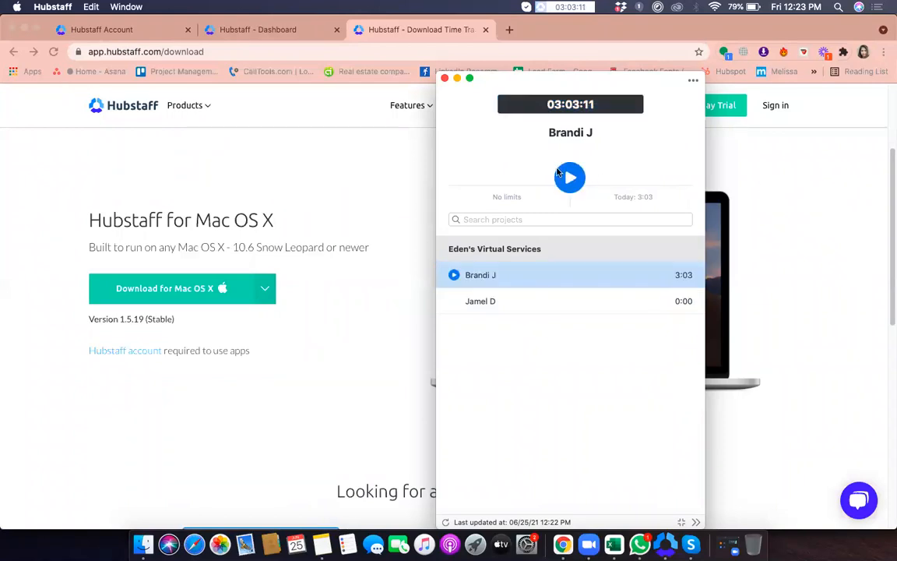
# Move the timer window aside and open the Projects page from the Hubstaff web dashboard
pyautogui.moveTo(549, 86); pyautogui.dragTo(705, 106)
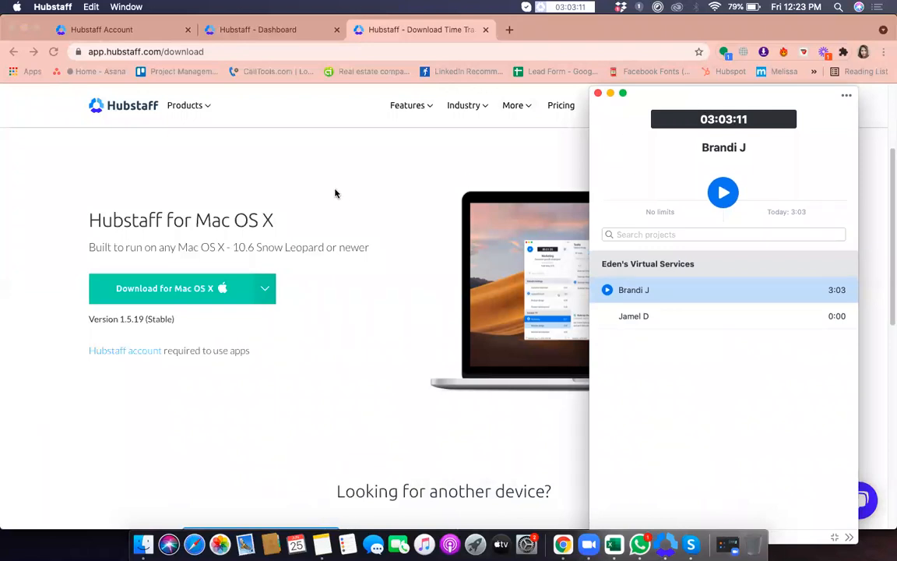
pyautogui.click(343, 188)
pyautogui.click(253, 30)
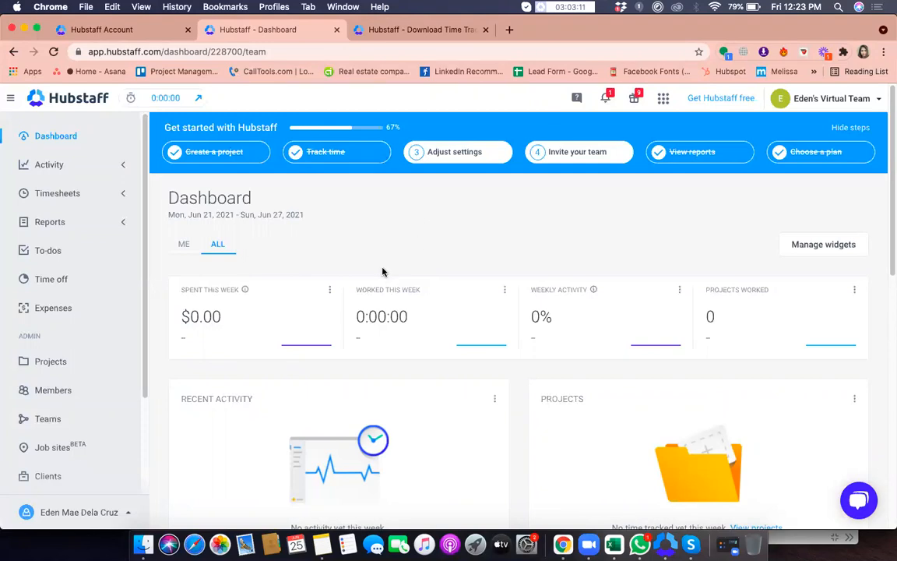
pyautogui.click(52, 362)
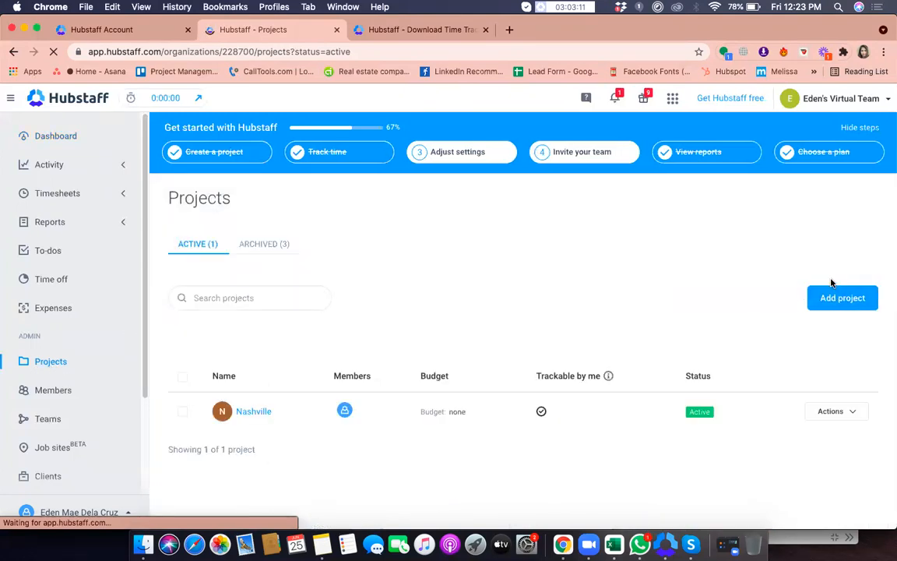
# Add a new project to the organization and name it "Brookhaven Properties"
pyautogui.click(834, 305)
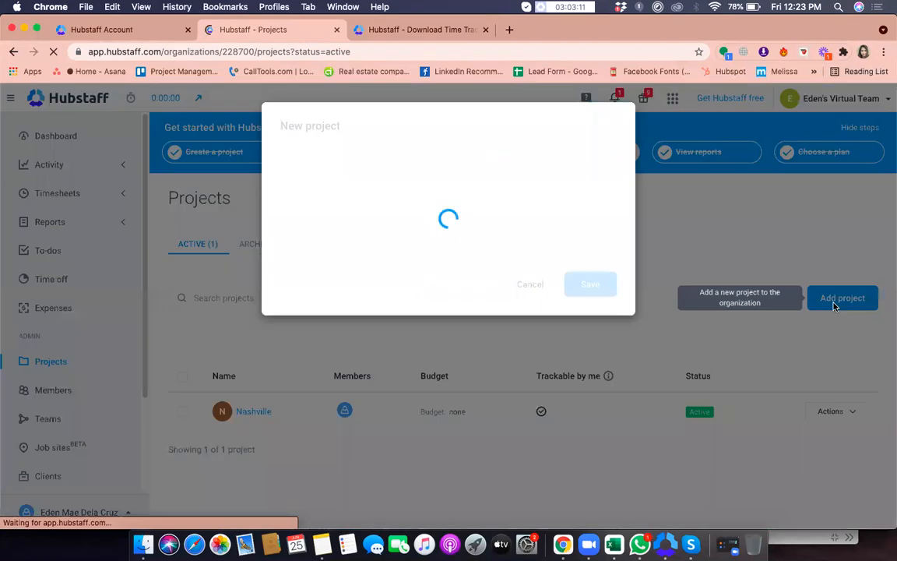
pyautogui.click(369, 204)
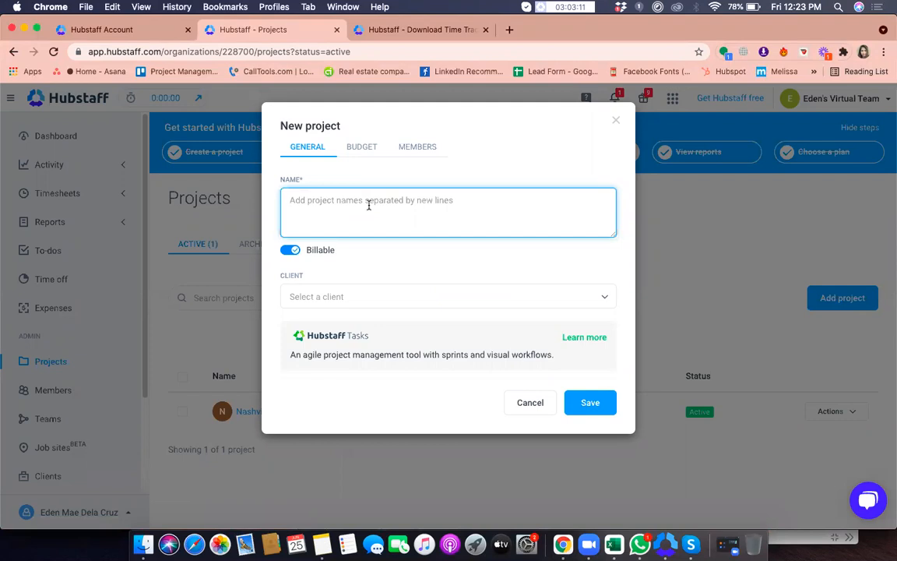
pyautogui.write('Bro')
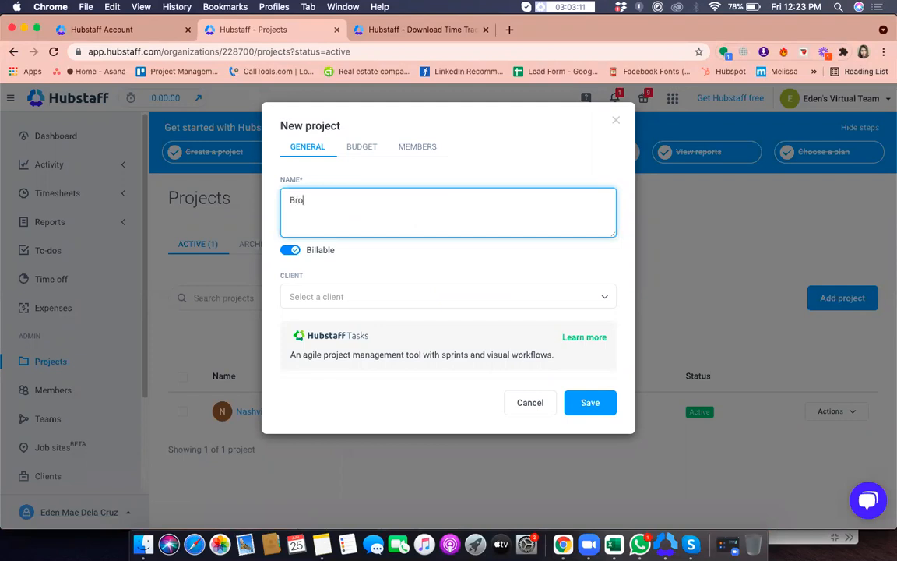
pyautogui.write('okhaven Properties')
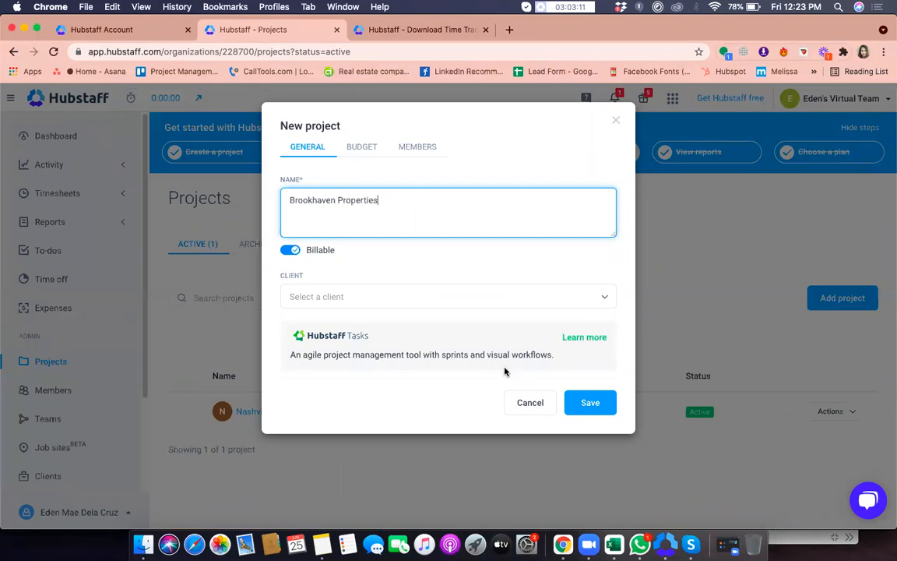
# Check which clients can be assigned to the new project
pyautogui.click(372, 297)
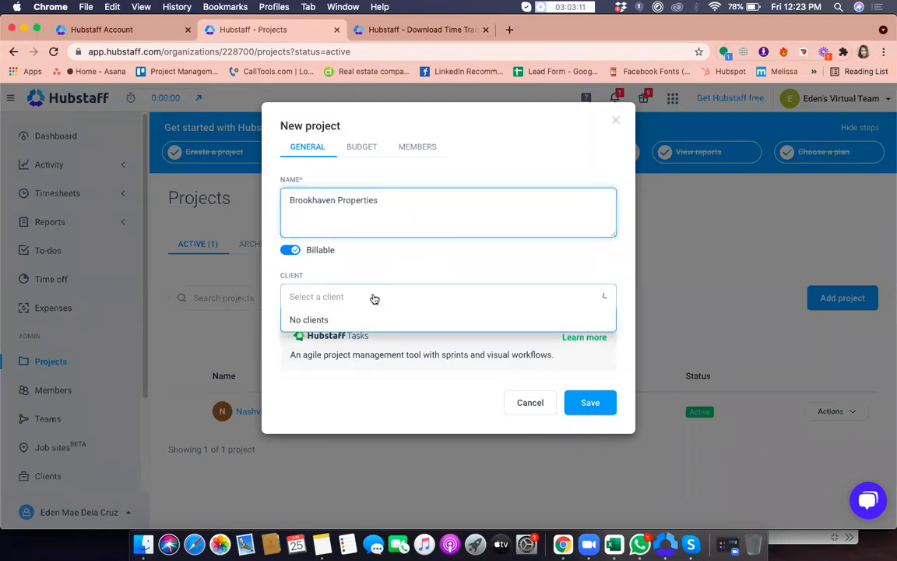
pyautogui.click(380, 297)
pyautogui.click(380, 297)
pyautogui.click(381, 297)
pyautogui.click(382, 297)
pyautogui.click(382, 297)
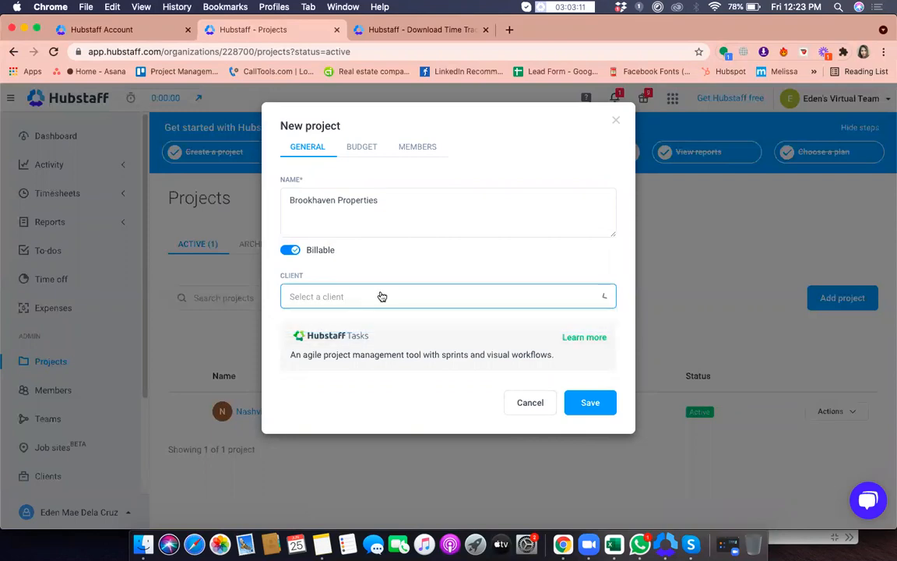
pyautogui.click(382, 296)
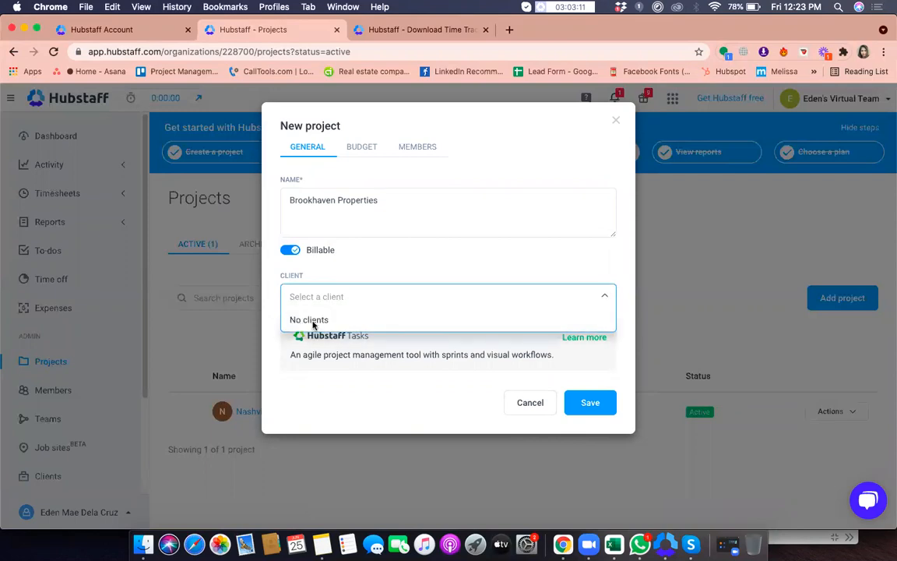
pyautogui.click(358, 303)
# Point out the new project's title and name, and save the Brookhaven Properties project
pyautogui.click(413, 196)
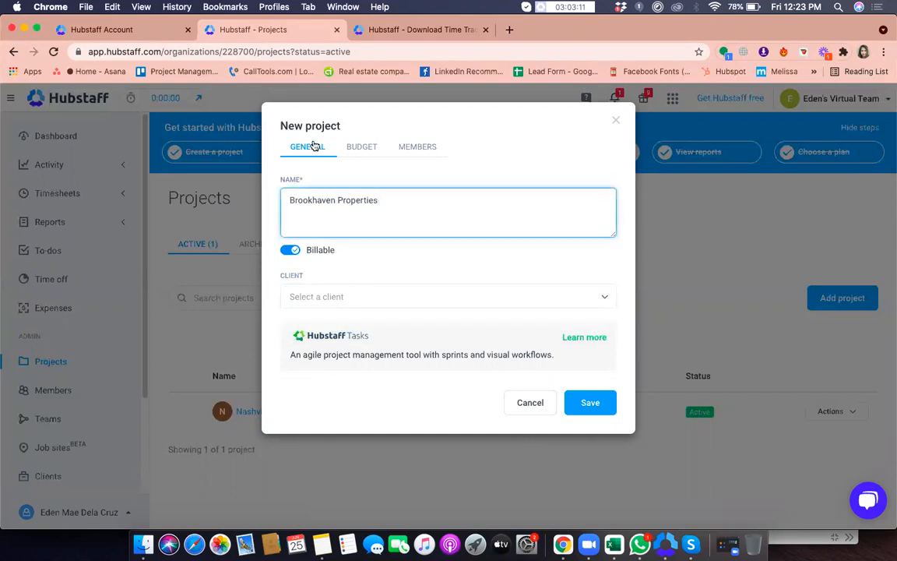
pyautogui.moveTo(262, 113); pyautogui.dragTo(408, 128)
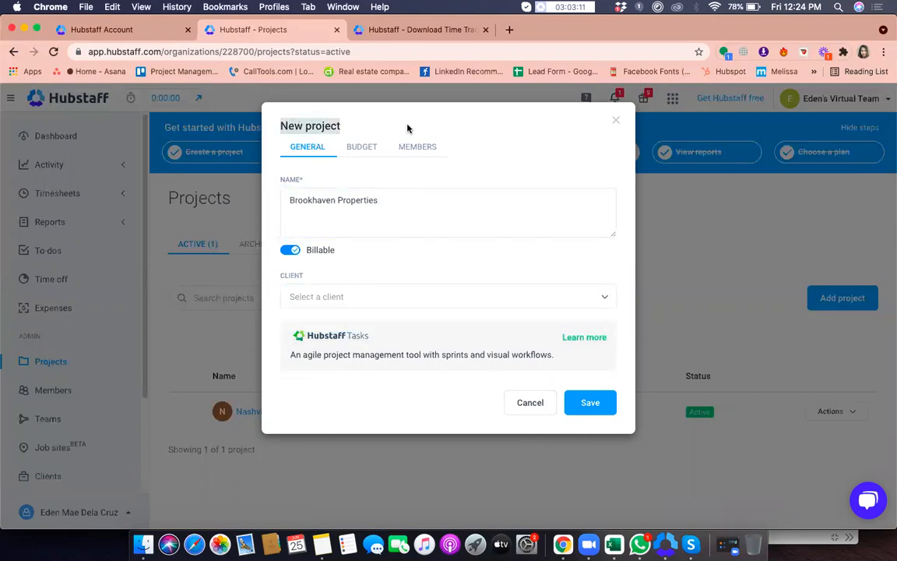
pyautogui.click(424, 202)
pyautogui.press('super+a')
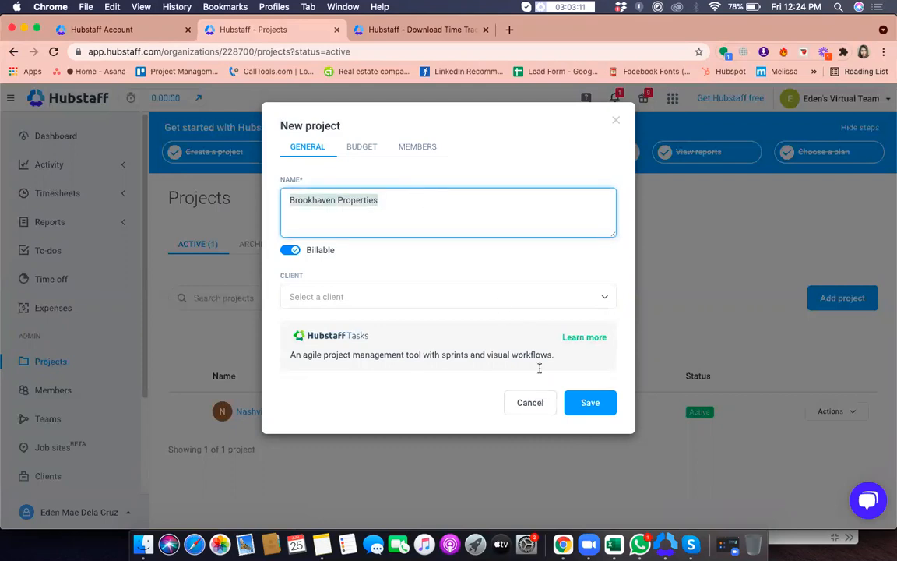
pyautogui.click(591, 404)
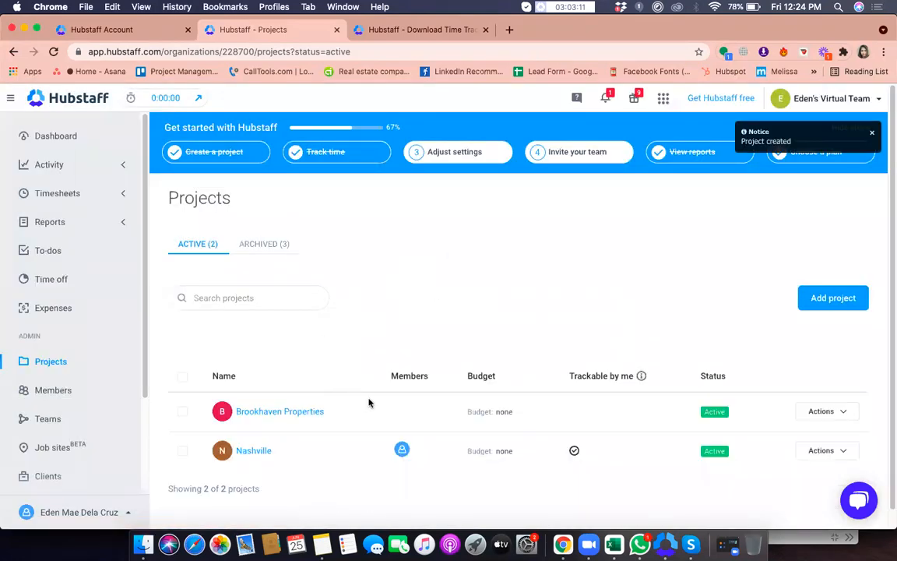
# Assign the organization owner as manager of the Brookhaven Properties project and save the change
pyautogui.scroll(-1, 295, 411)
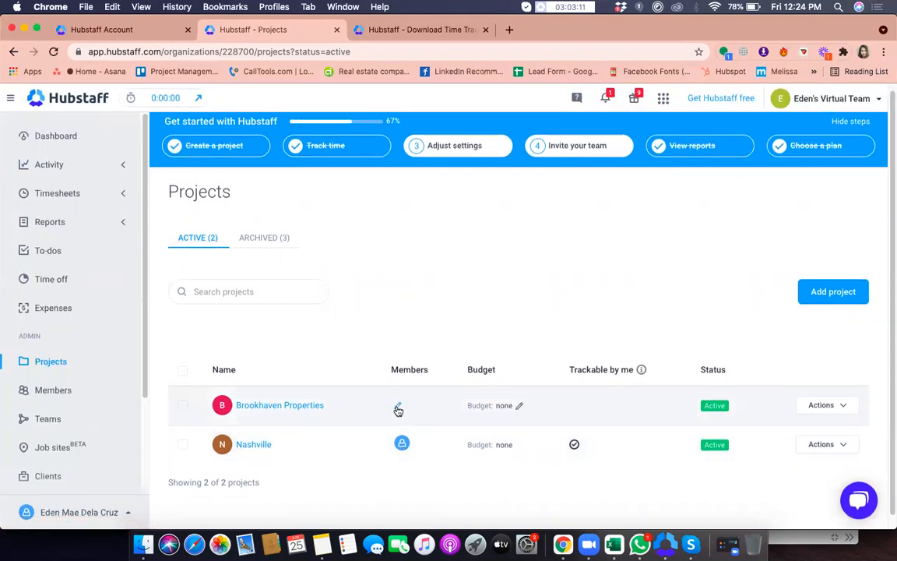
pyautogui.click(398, 409)
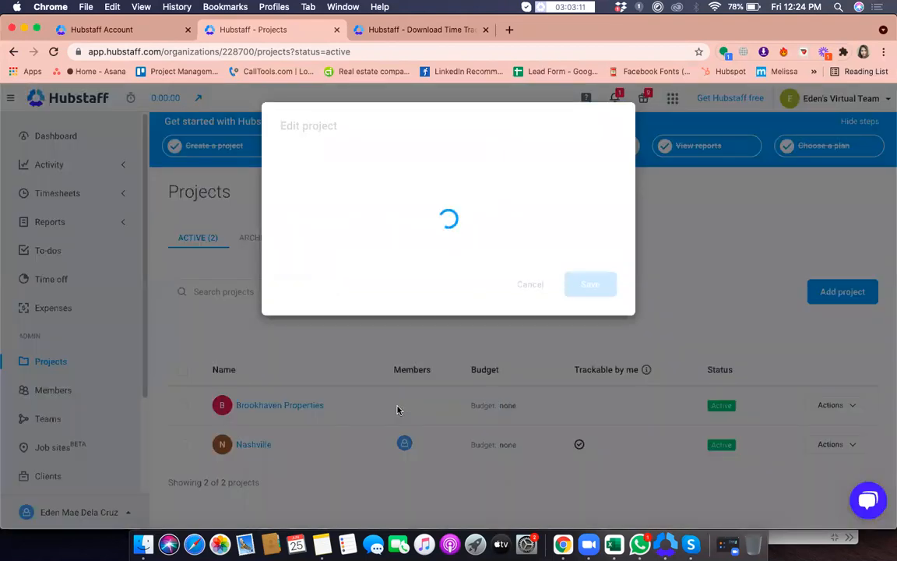
pyautogui.click(403, 236)
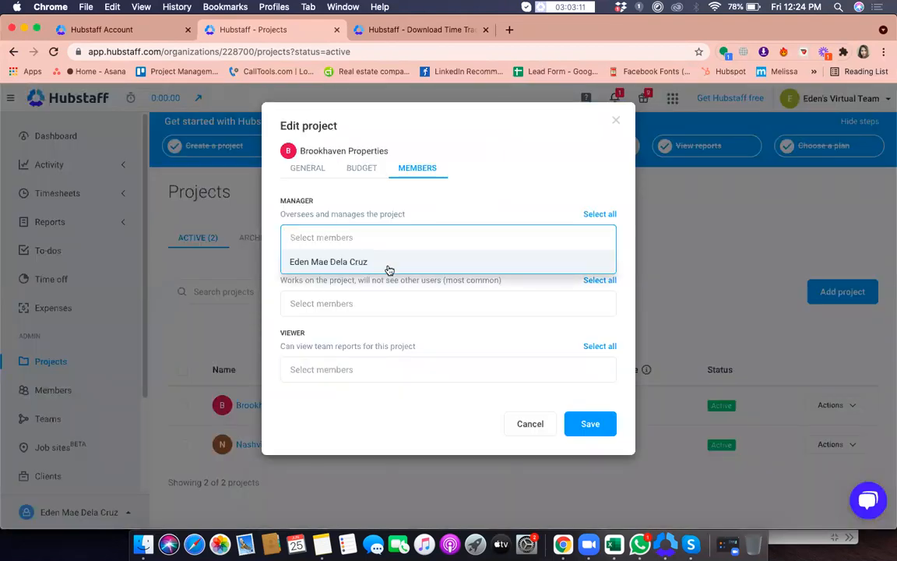
pyautogui.click(391, 263)
pyautogui.click(592, 432)
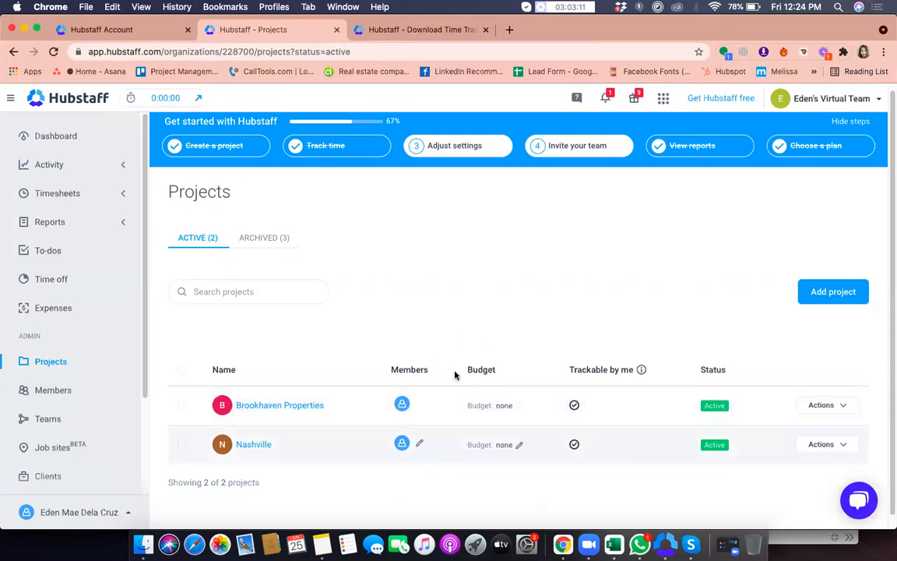
# Open the organization's Members page and view the member list
pyautogui.click(42, 398)
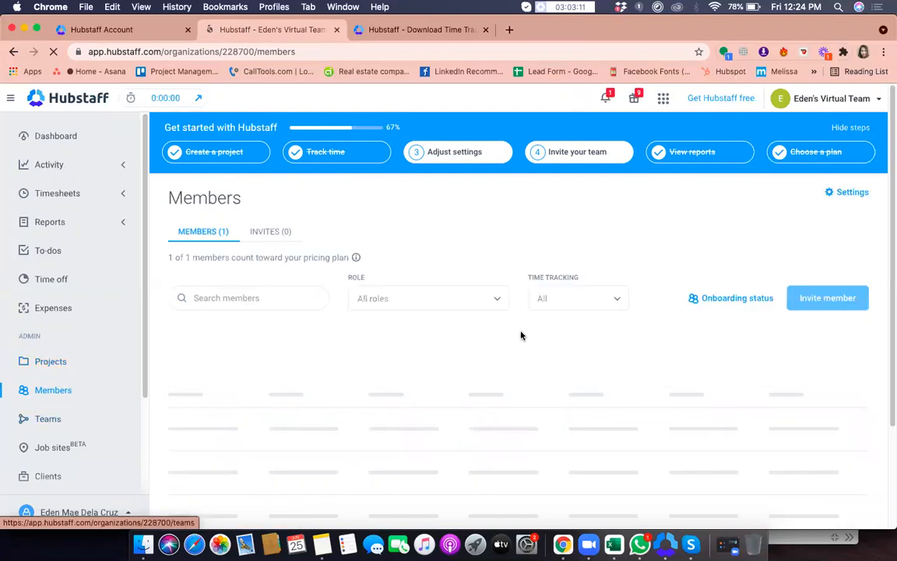
pyautogui.scroll(-1, 517, 339)
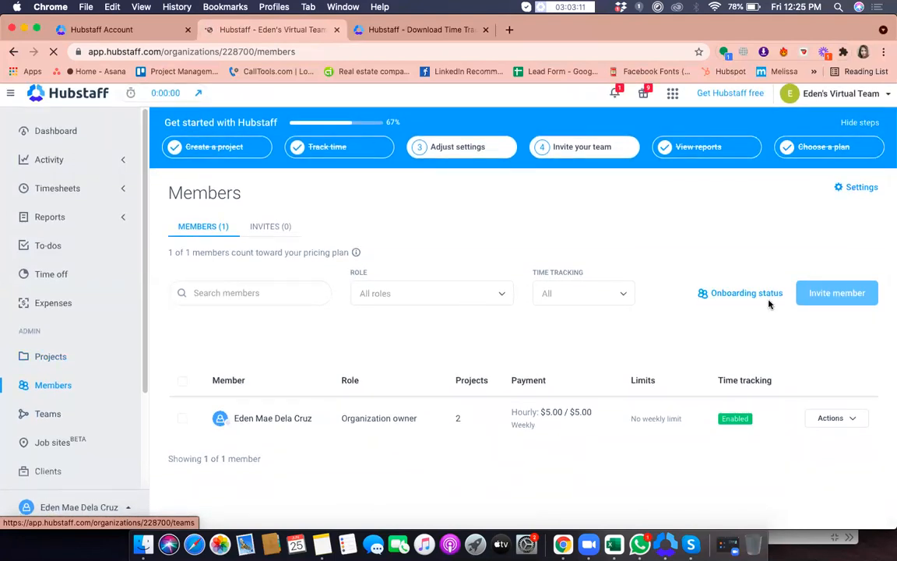
pyautogui.scroll(1, 802, 300)
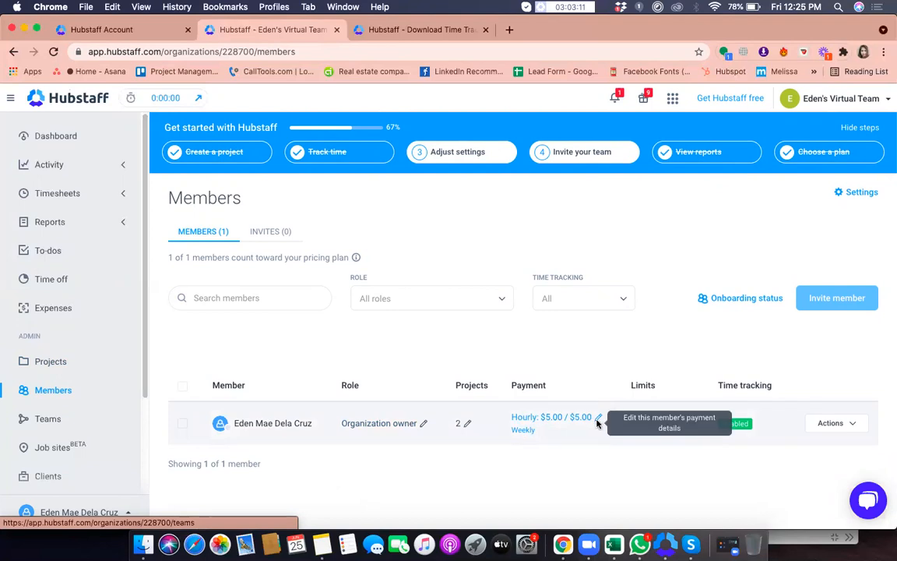
# Review the member's pay rate and bill rate in the payment details and close them without saving
pyautogui.click(597, 422)
pyautogui.click(326, 269)
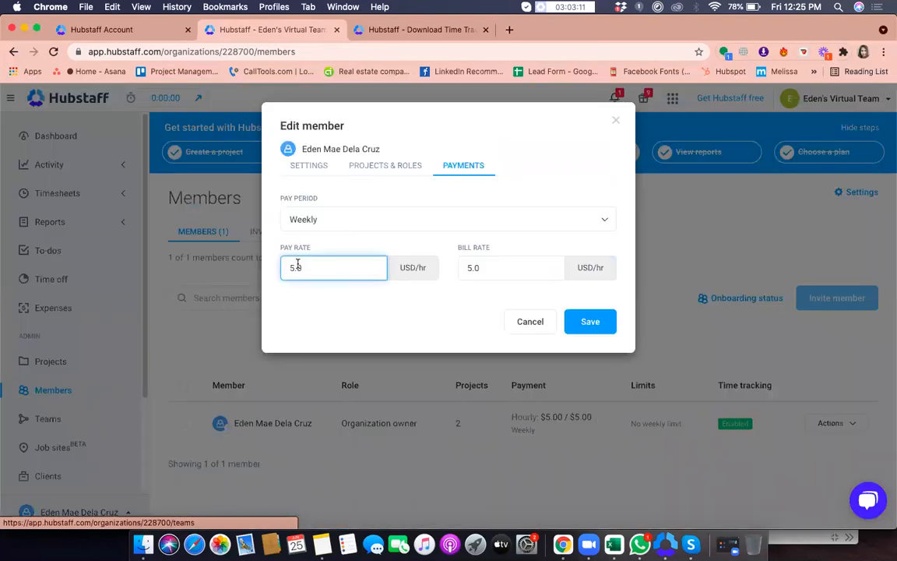
pyautogui.click(489, 262)
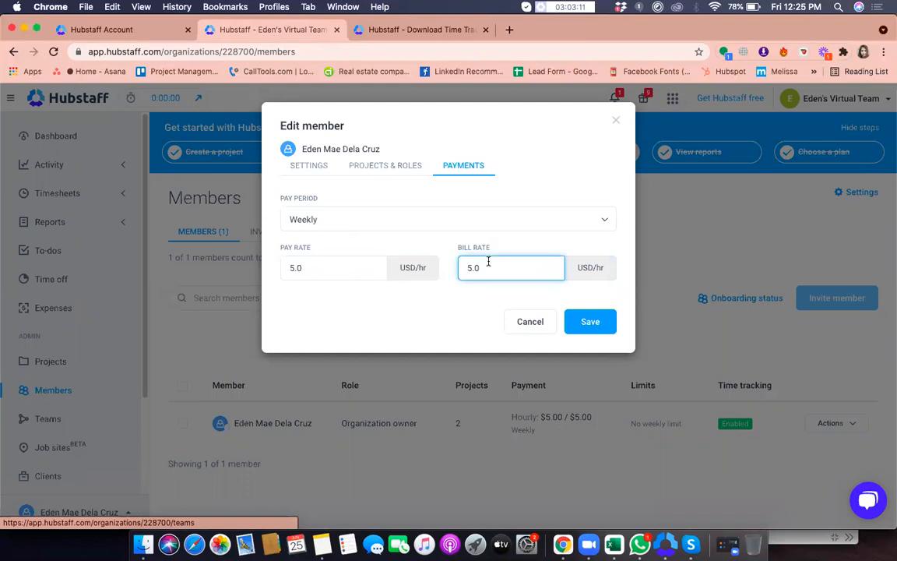
pyautogui.click(332, 266)
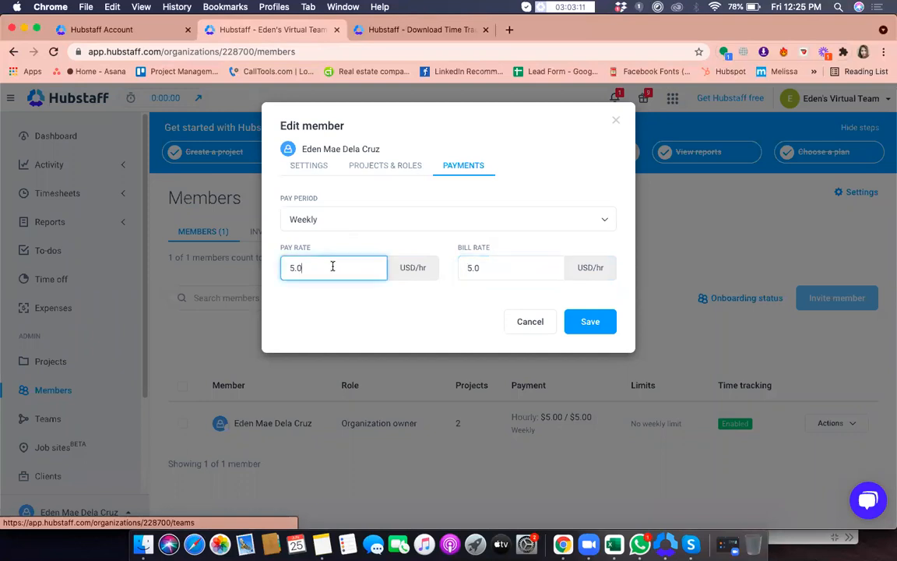
pyautogui.click(539, 315)
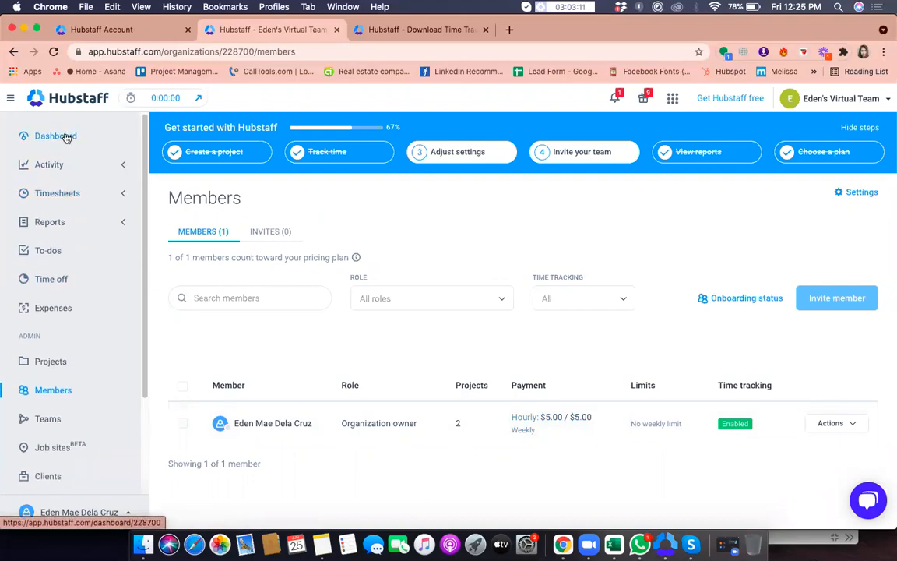
# Open the organization's Time & activity report
pyautogui.click(54, 225)
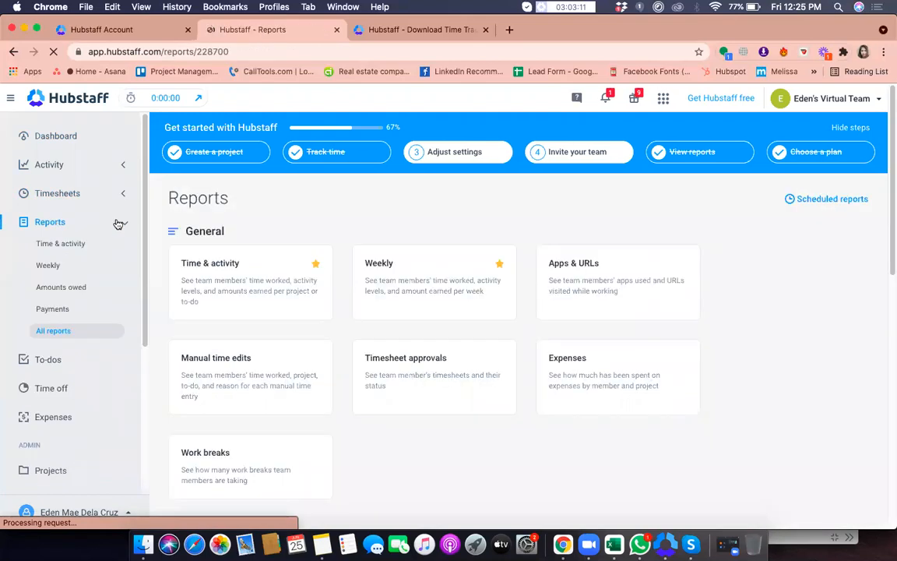
pyautogui.click(224, 269)
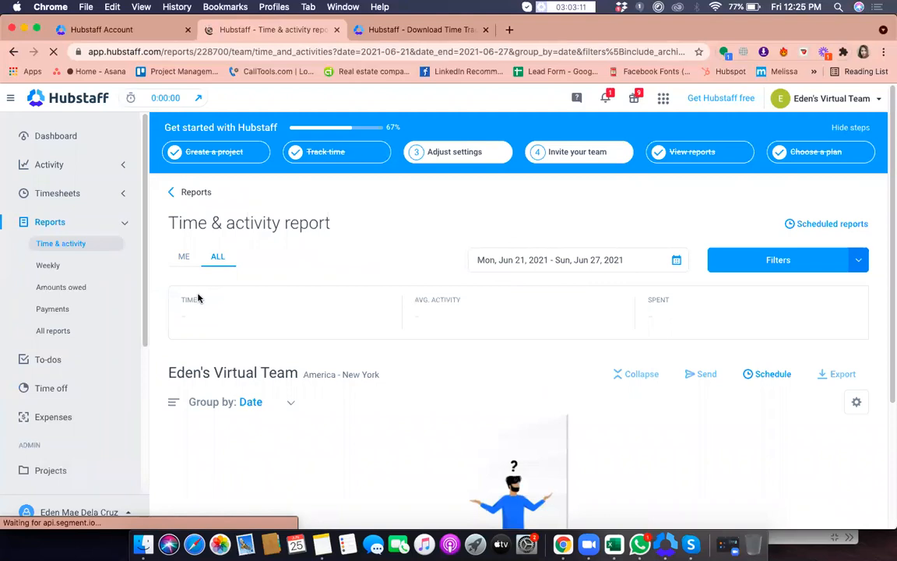
# Set the Time & activity report's date range to Jan 6 – Jan 12, 2020 and apply it
pyautogui.click(675, 261)
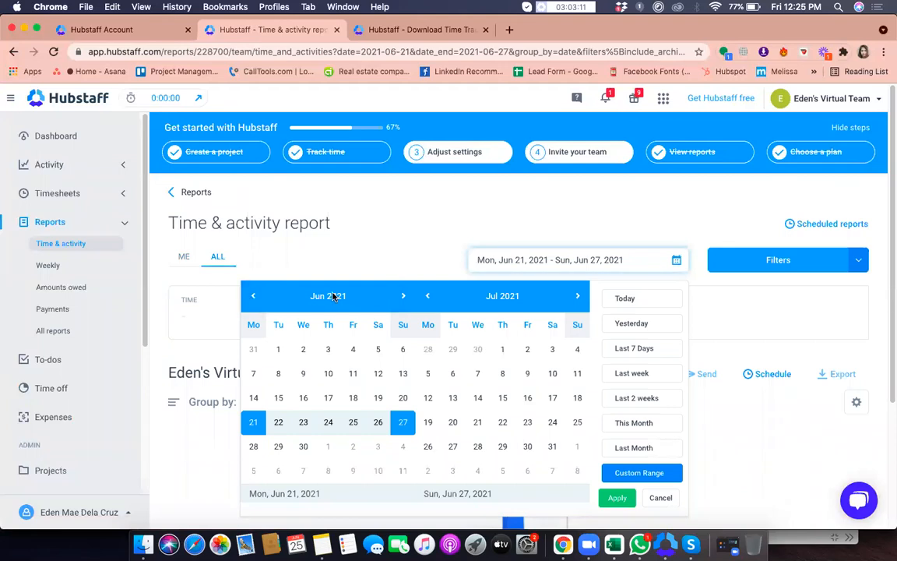
pyautogui.click(253, 299)
pyautogui.click(253, 299)
pyautogui.click(253, 299)
pyautogui.click(253, 299)
pyautogui.click(253, 299)
pyautogui.click(253, 299)
pyautogui.click(253, 299)
pyautogui.click(253, 299)
pyautogui.click(253, 299)
pyautogui.click(253, 299)
pyautogui.click(253, 299)
pyautogui.click(253, 299)
pyautogui.click(253, 299)
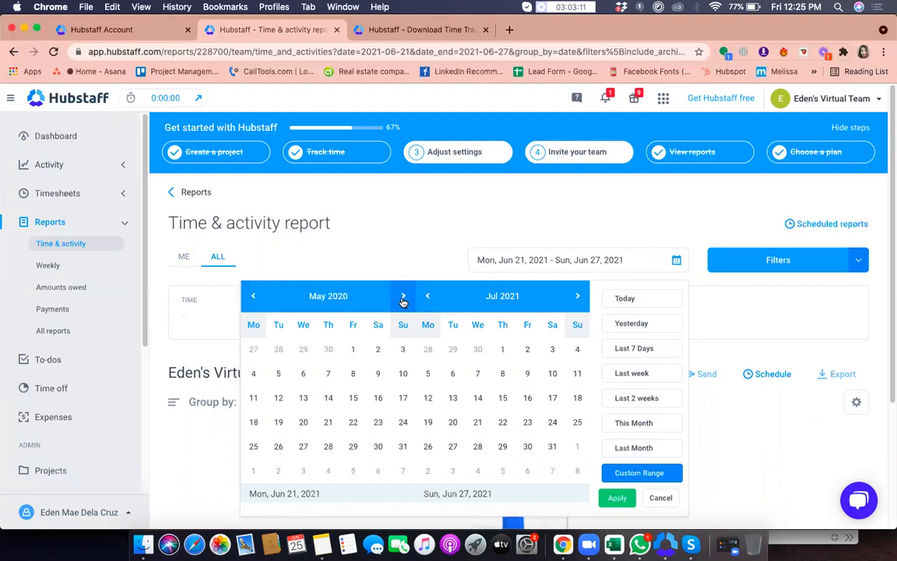
pyautogui.click(253, 299)
pyautogui.click(253, 299)
pyautogui.click(253, 299)
pyautogui.click(253, 299)
pyautogui.click(254, 299)
pyautogui.click(253, 299)
pyautogui.click(253, 299)
pyautogui.click(253, 299)
pyautogui.click(253, 296)
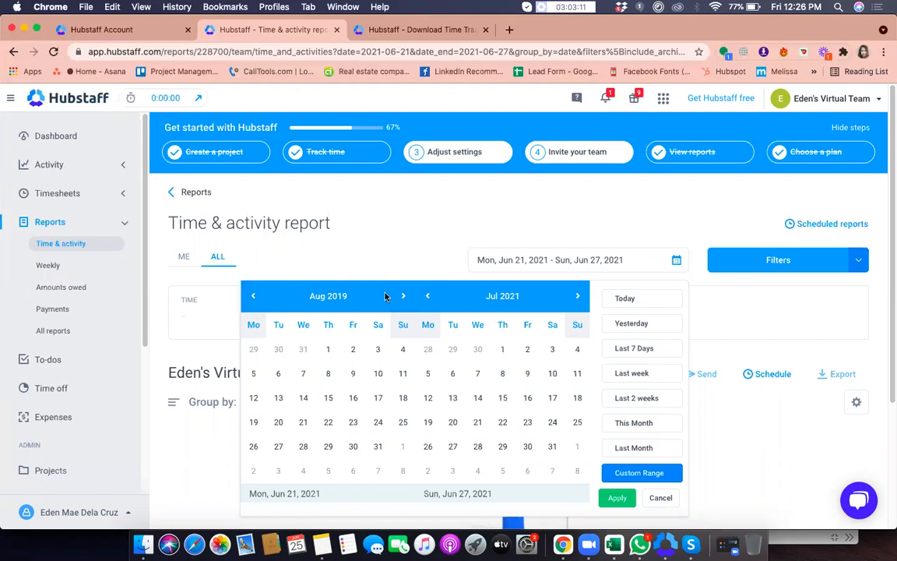
pyautogui.click(428, 296)
pyautogui.click(402, 296)
pyautogui.click(400, 299)
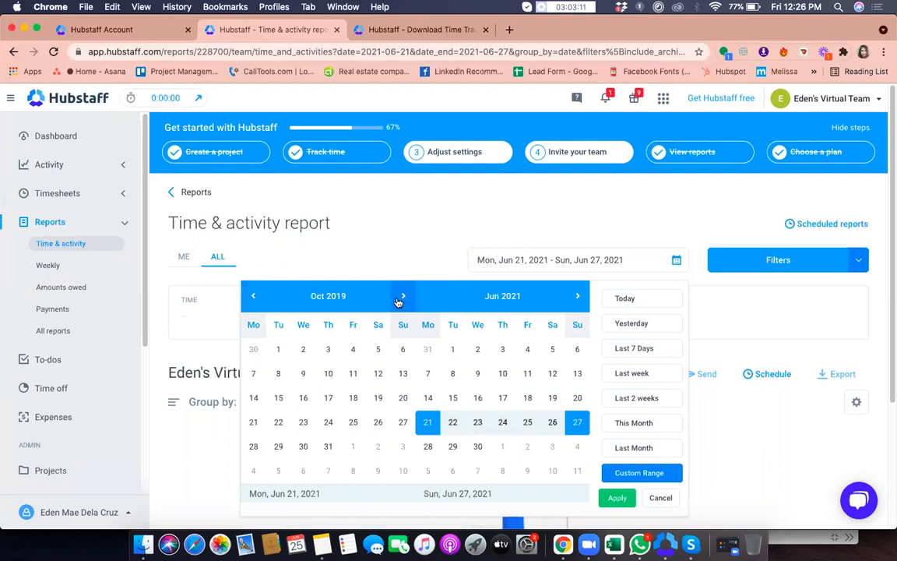
pyautogui.click(404, 297)
pyautogui.click(404, 296)
pyautogui.click(403, 296)
pyautogui.click(402, 295)
pyautogui.click(254, 296)
pyautogui.click(303, 350)
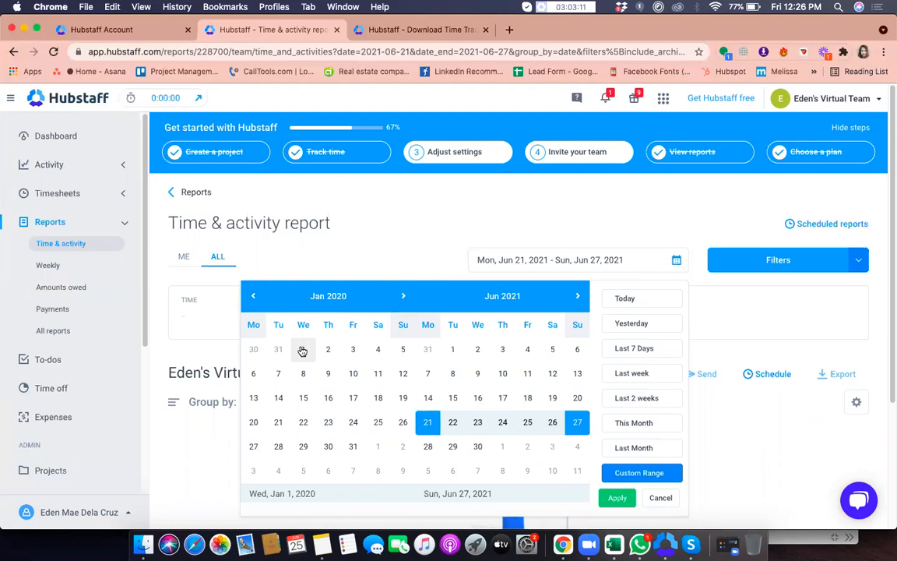
pyautogui.click(303, 351)
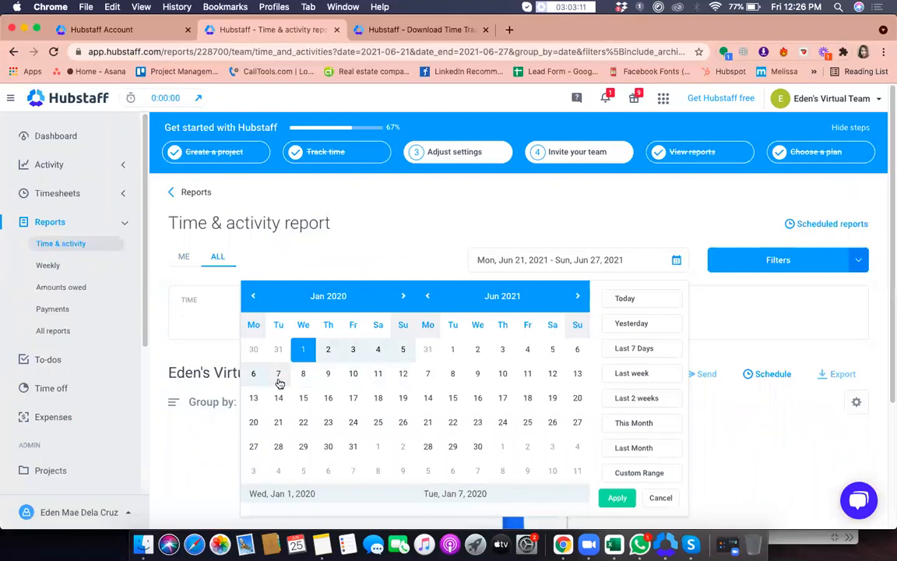
pyautogui.click(253, 377)
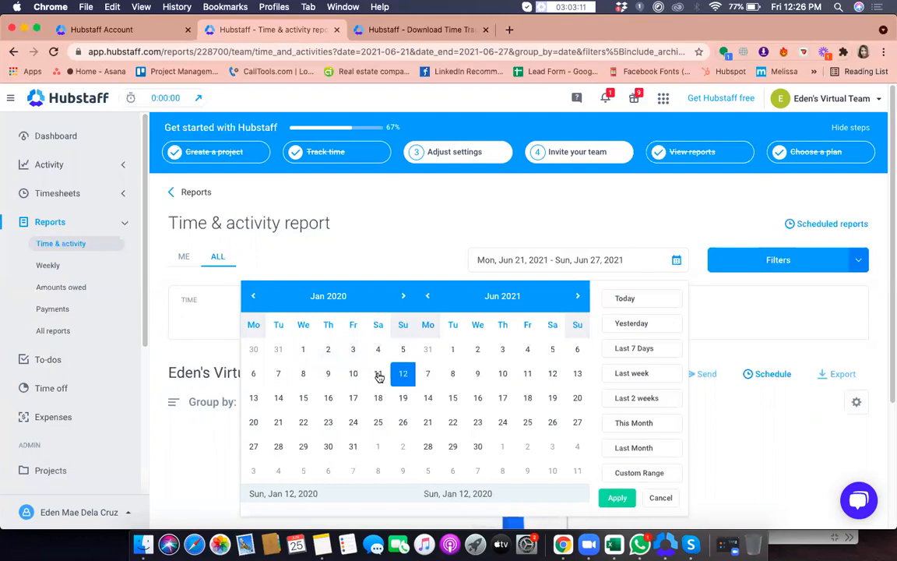
pyautogui.click(401, 375)
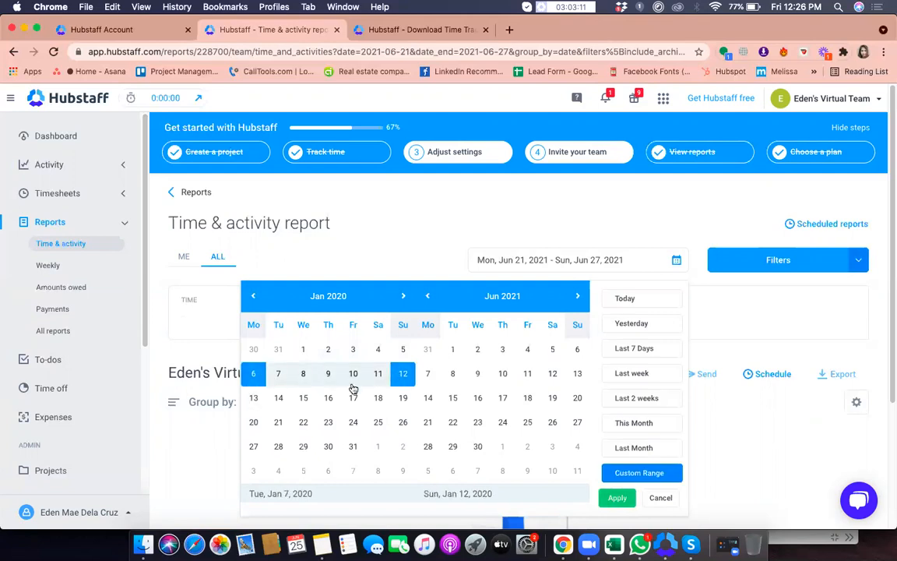
pyautogui.click(615, 497)
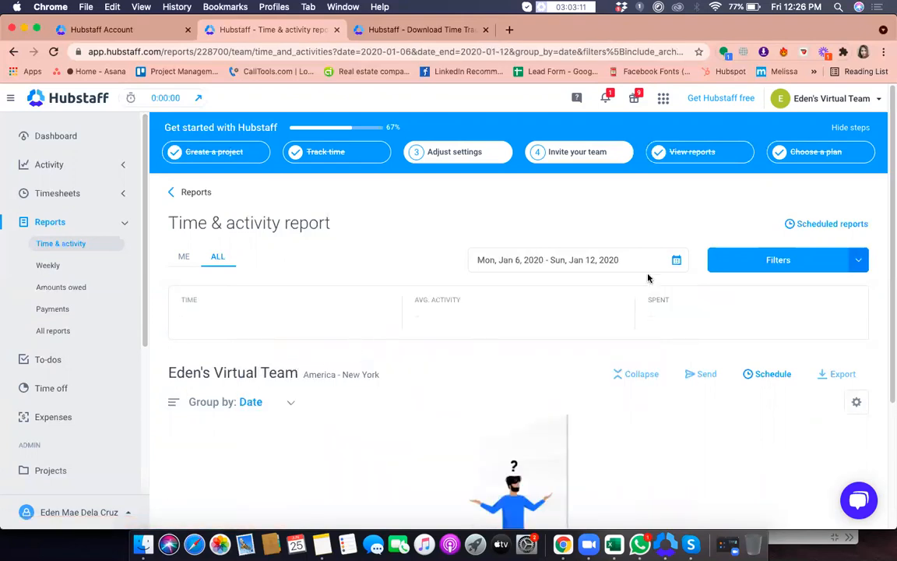
# Set the report's date range to Oct 1, 2019 – Jun 30, 2021 and apply it
pyautogui.click(608, 260)
pyautogui.click(253, 297)
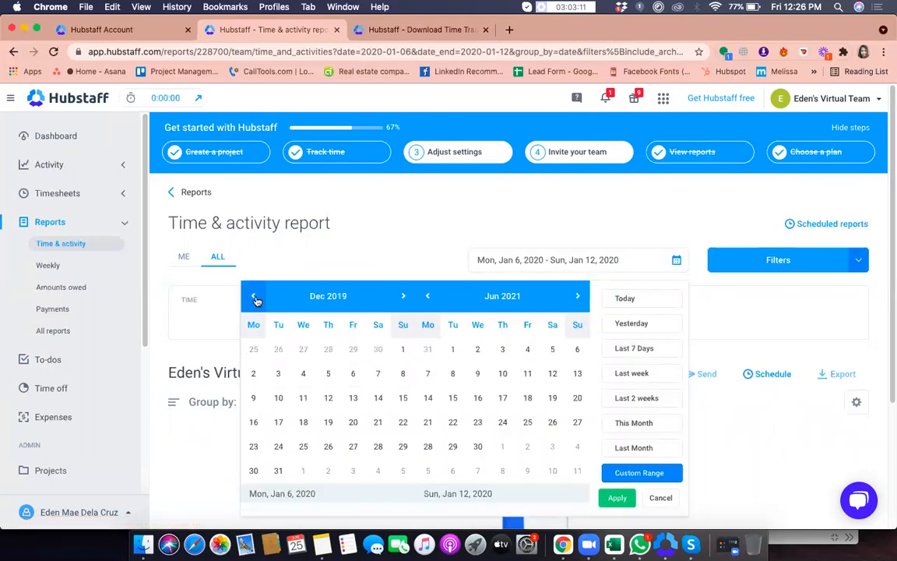
pyautogui.click(254, 297)
pyautogui.click(254, 297)
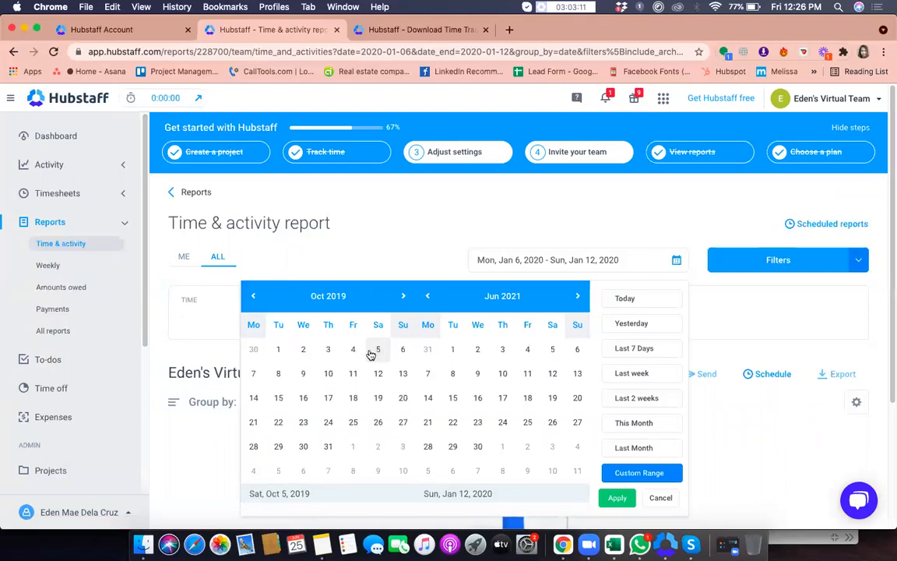
pyautogui.click(284, 350)
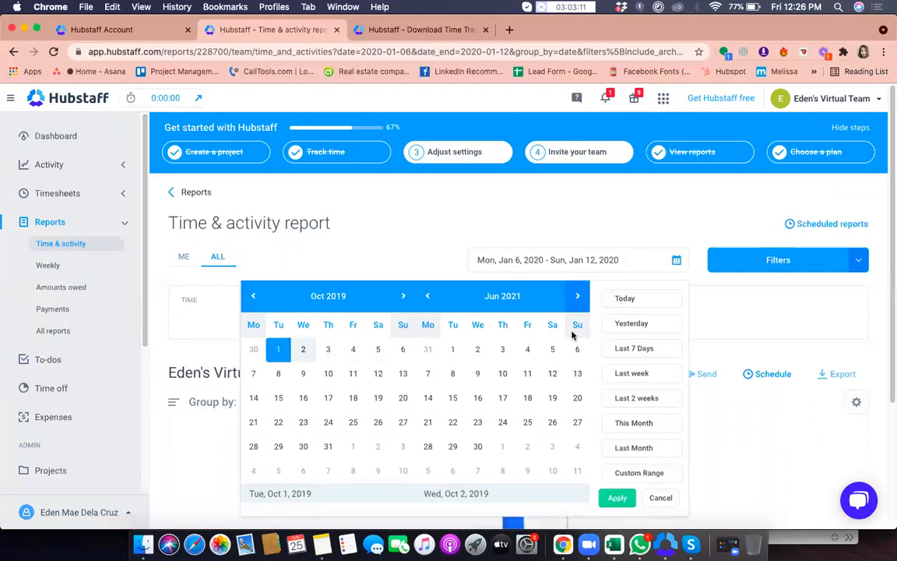
pyautogui.click(478, 447)
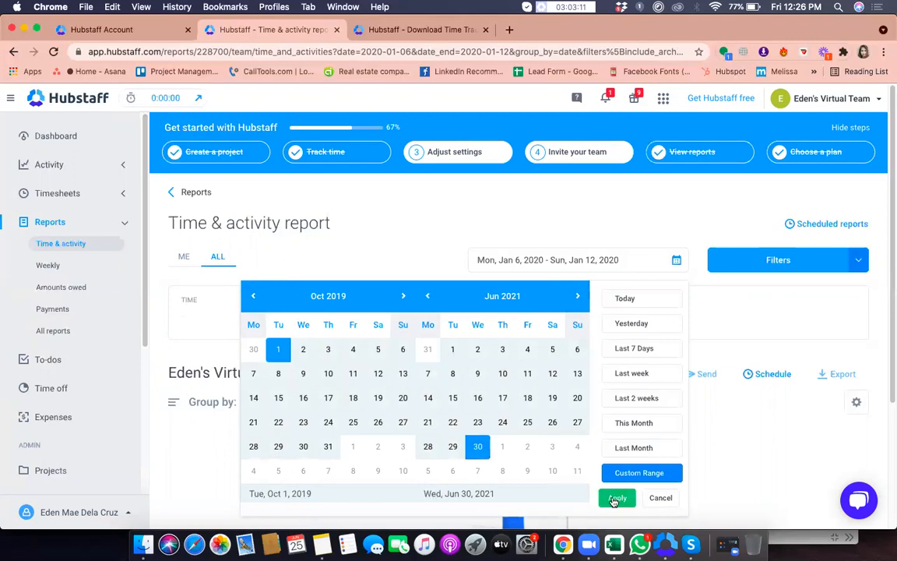
pyautogui.click(616, 498)
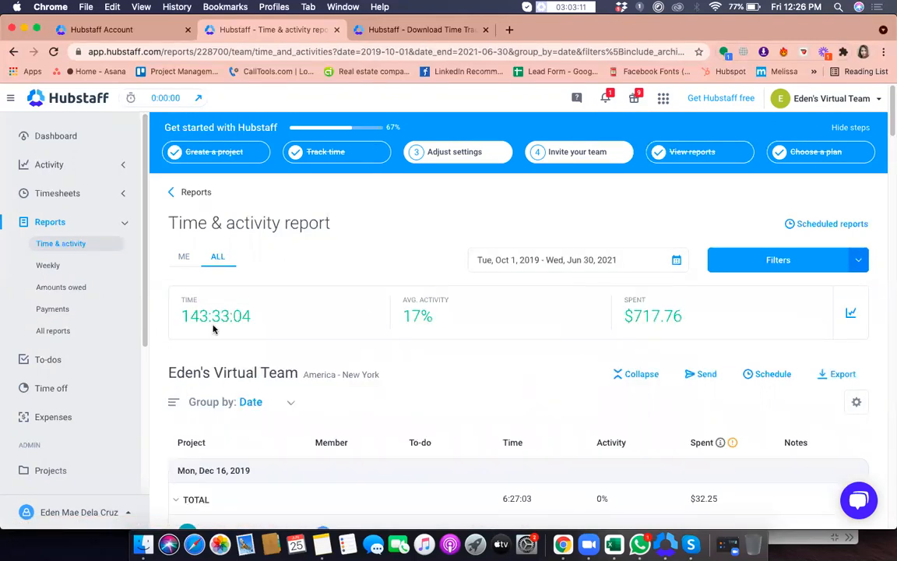
# Review the report's date range options, total amount spent, total tracked time and daily project entries
pyautogui.click(651, 269)
pyautogui.scroll(-1, 312, 374)
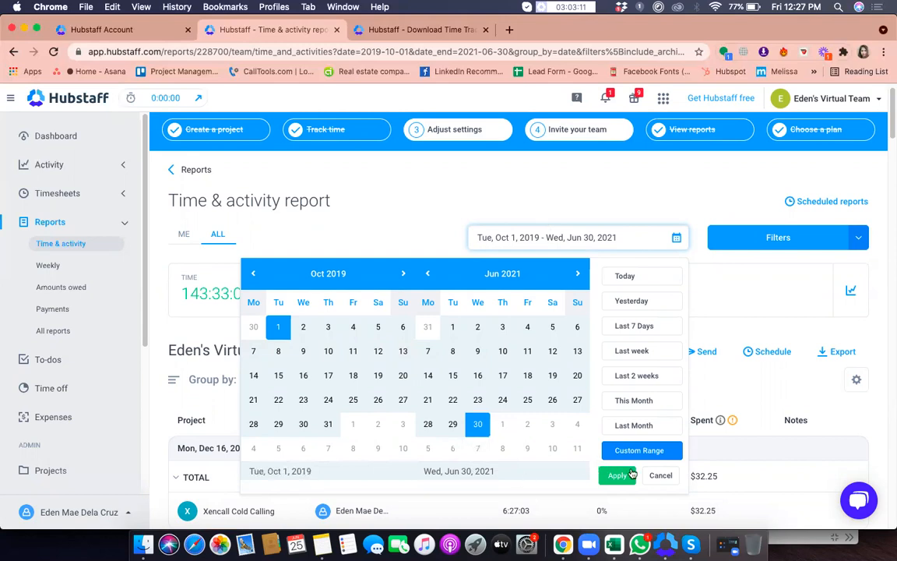
pyautogui.click(581, 205)
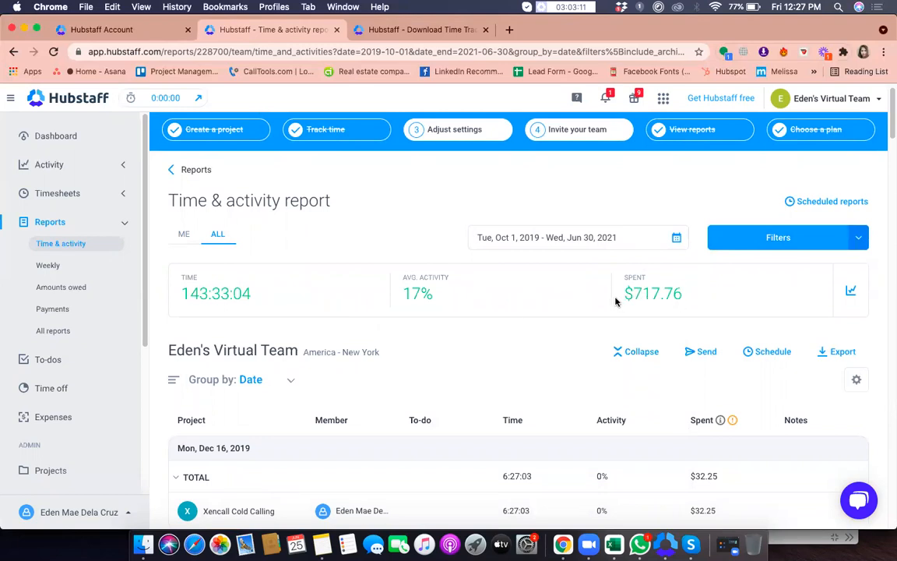
pyautogui.moveTo(616, 302); pyautogui.dragTo(704, 301)
pyautogui.moveTo(625, 296); pyautogui.dragTo(727, 301)
pyautogui.moveTo(176, 298); pyautogui.dragTo(364, 296)
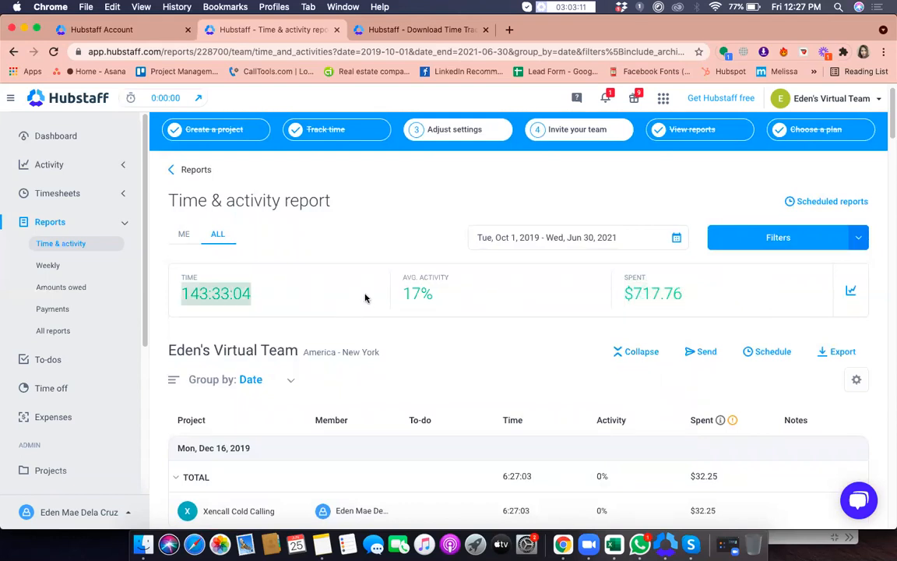
pyautogui.scroll(-3, 350, 351)
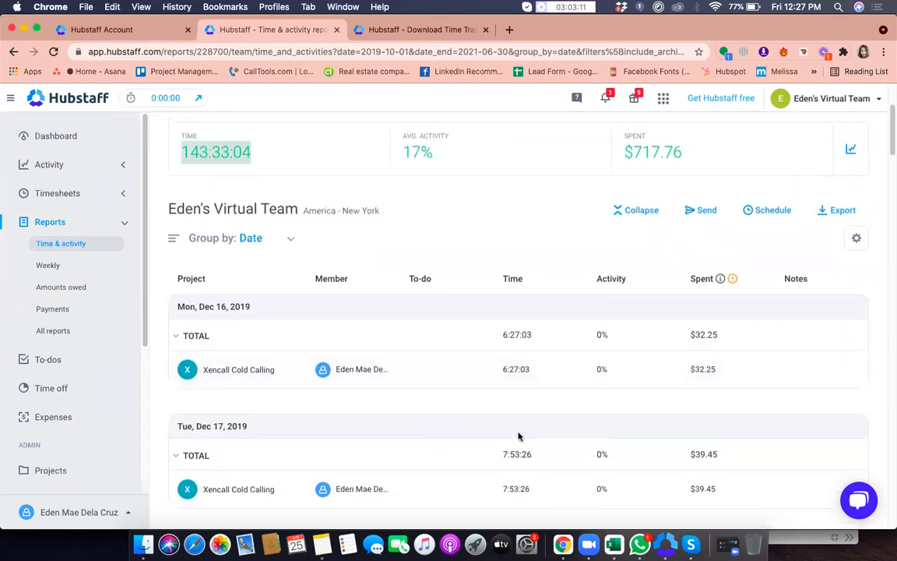
pyautogui.scroll(-3, 294, 369)
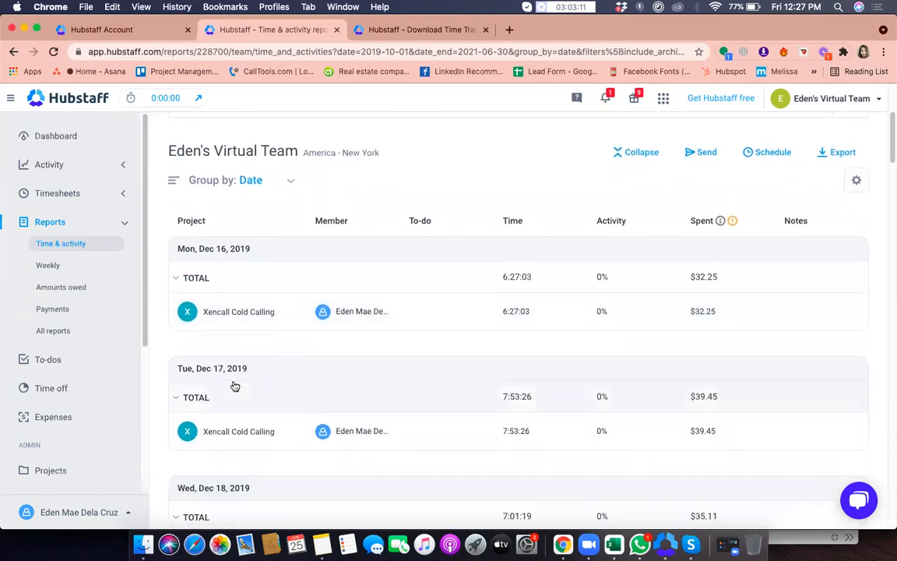
pyautogui.scroll(-6, 233, 380)
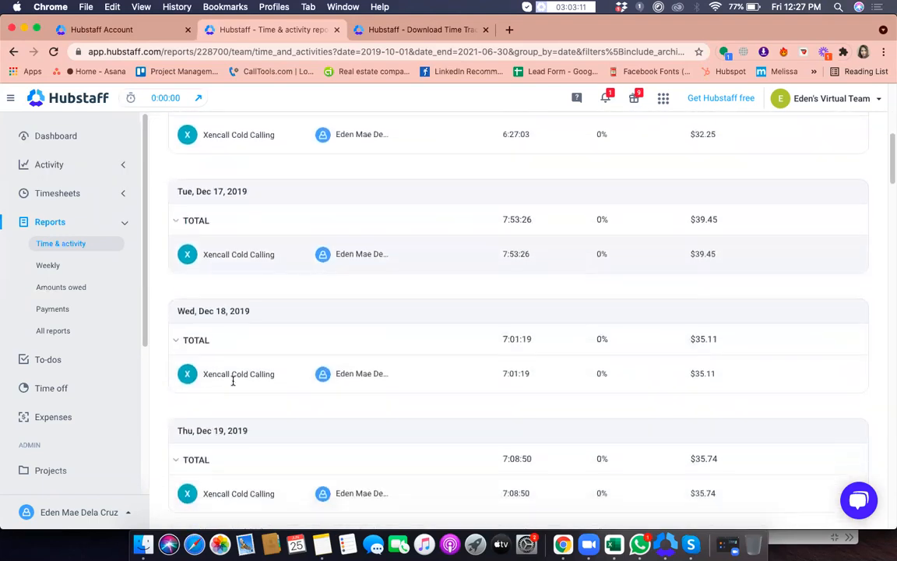
pyautogui.scroll(10, 233, 380)
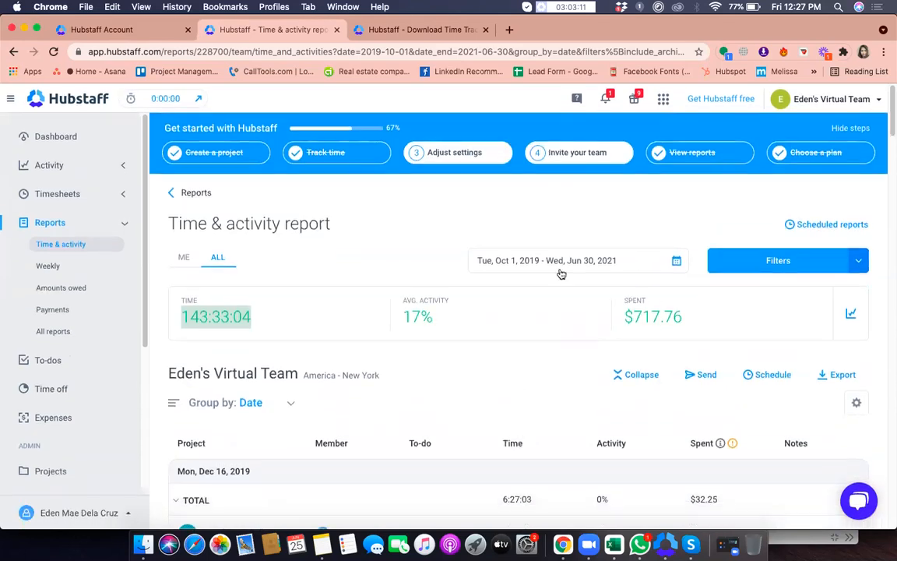
# Narrow the report's date range to the week of Dec 16 – Dec 22, 2019 and apply it
pyautogui.click(561, 259)
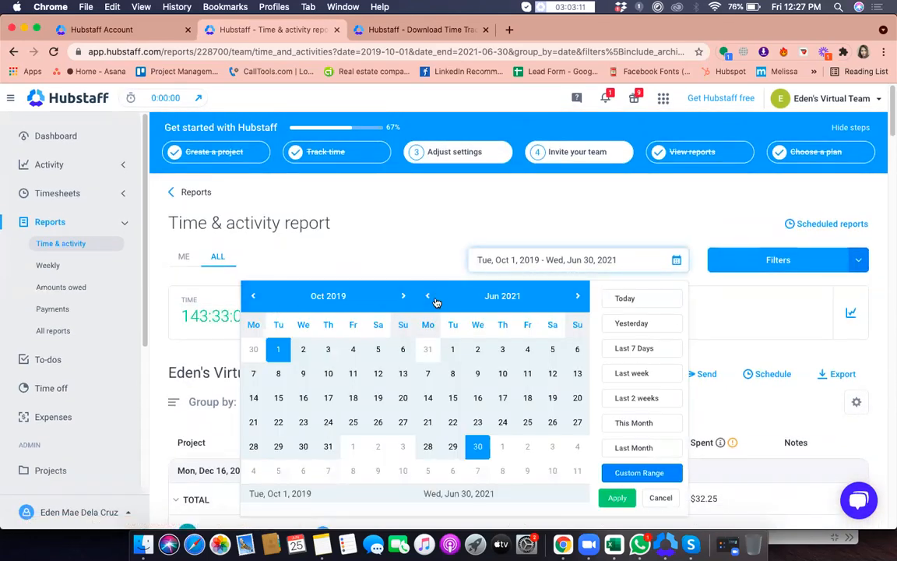
pyautogui.click(403, 297)
pyautogui.click(405, 297)
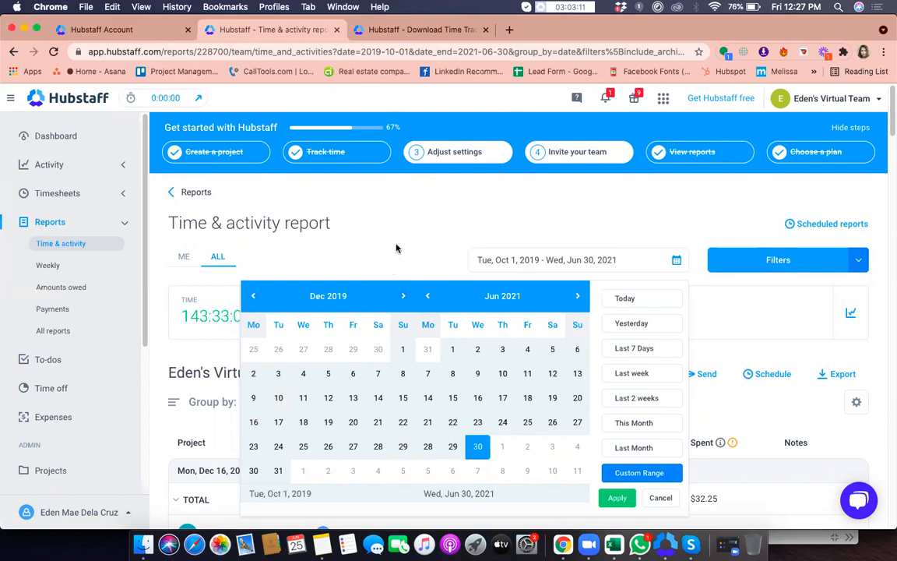
pyautogui.scroll(-1, 258, 424)
pyautogui.click(254, 421)
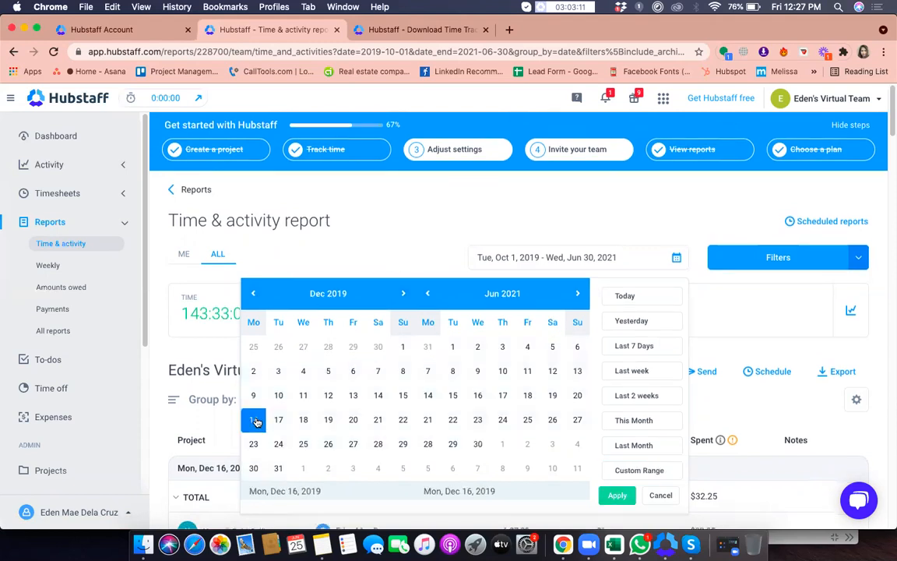
pyautogui.click(402, 422)
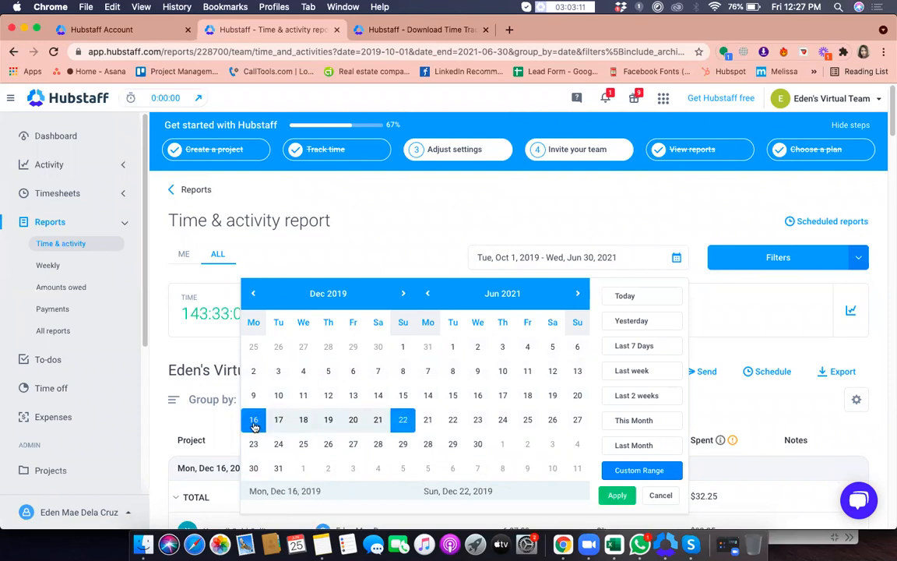
pyautogui.click(614, 496)
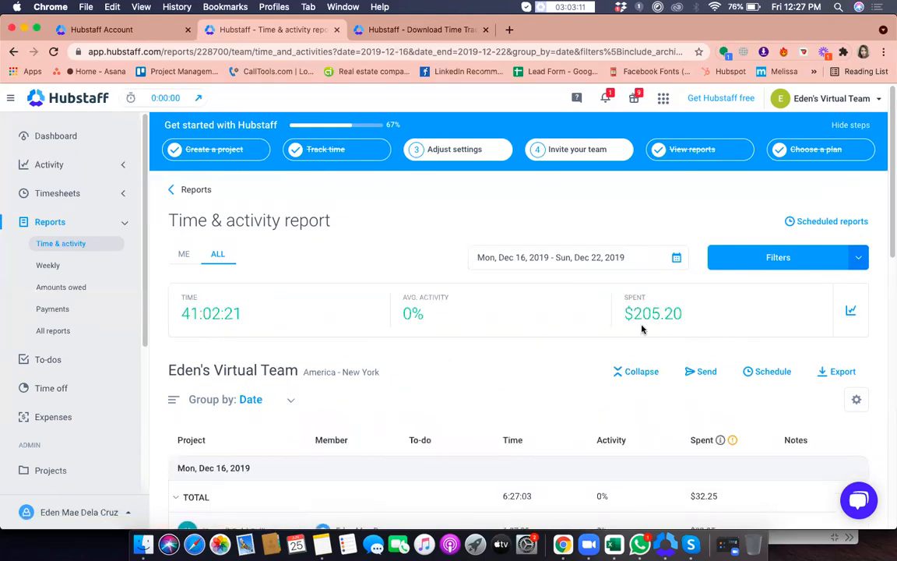
# Examine the selected week's amount spent, total hours and day-by-day project entries
pyautogui.moveTo(681, 315); pyautogui.dragTo(715, 319)
pyautogui.click(622, 314)
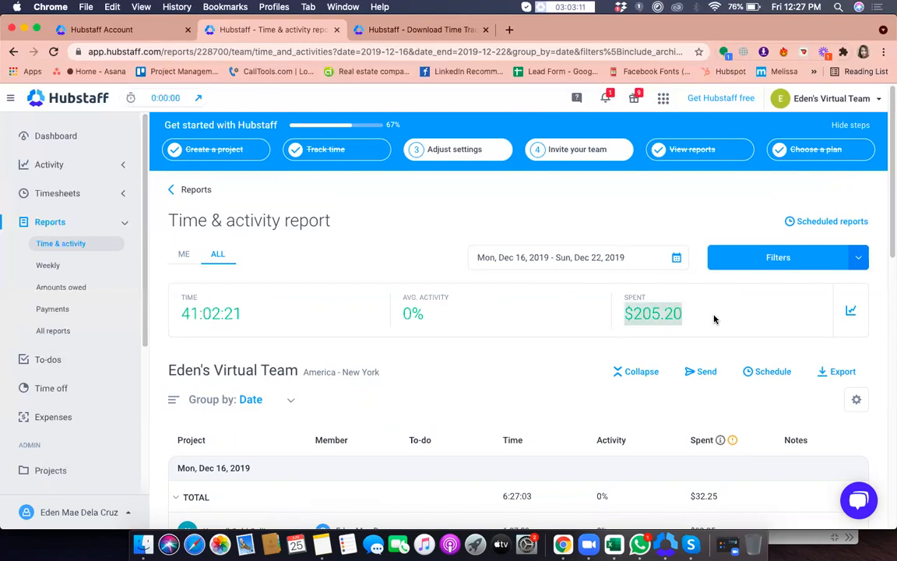
pyautogui.click(714, 319)
pyautogui.scroll(-2, 715, 319)
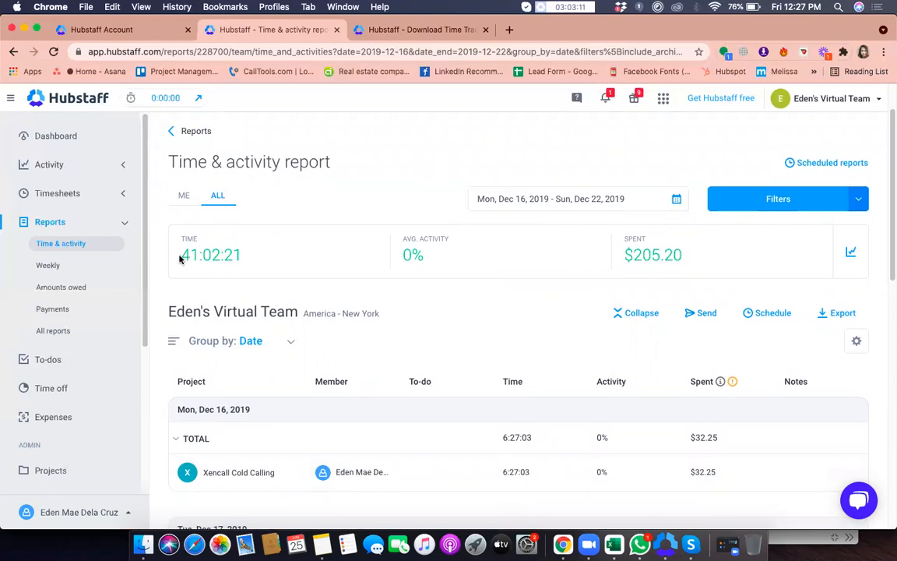
pyautogui.moveTo(179, 259); pyautogui.dragTo(269, 262)
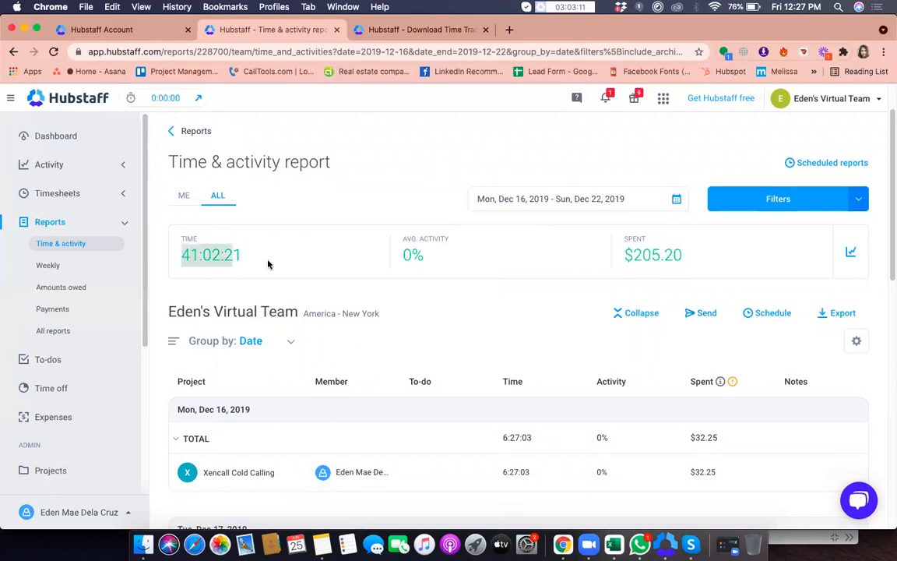
pyautogui.click(330, 265)
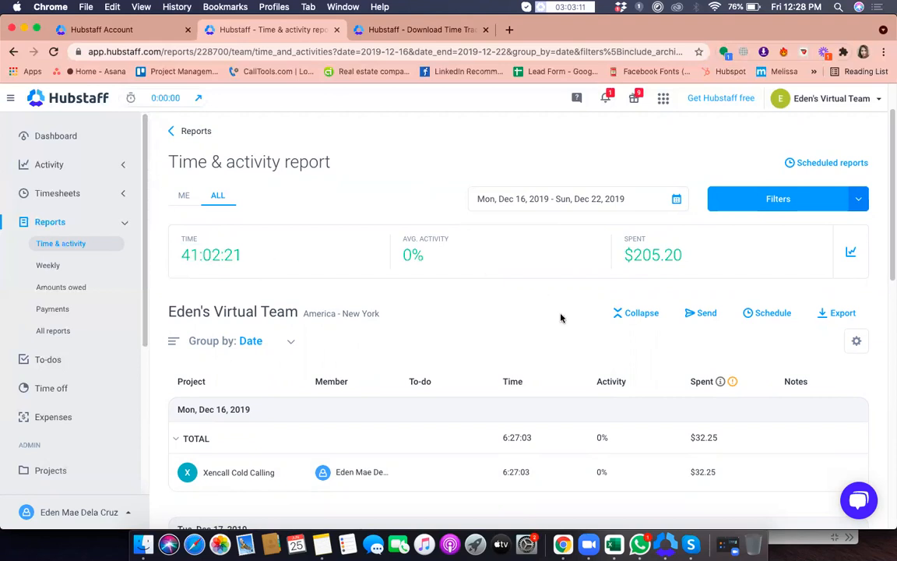
pyautogui.scroll(-5, 552, 345)
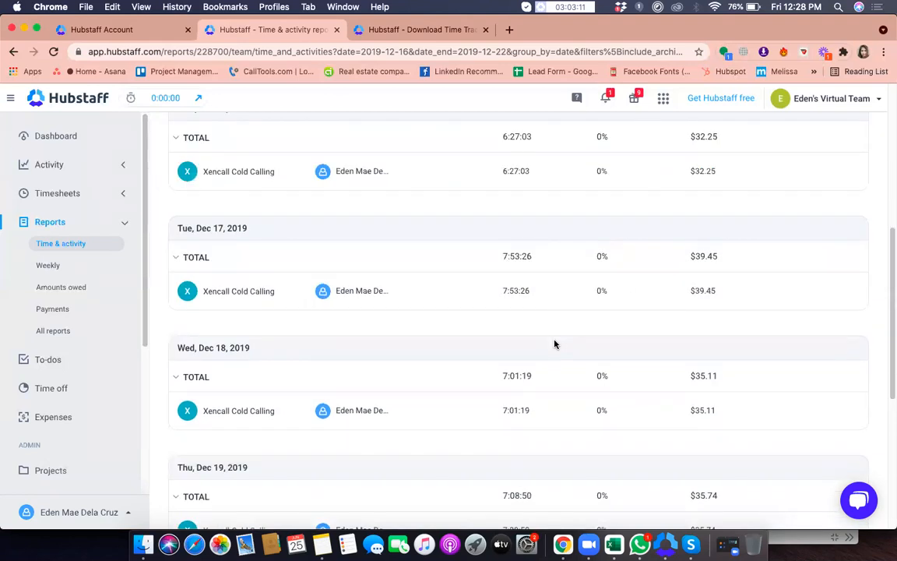
pyautogui.scroll(6, 553, 343)
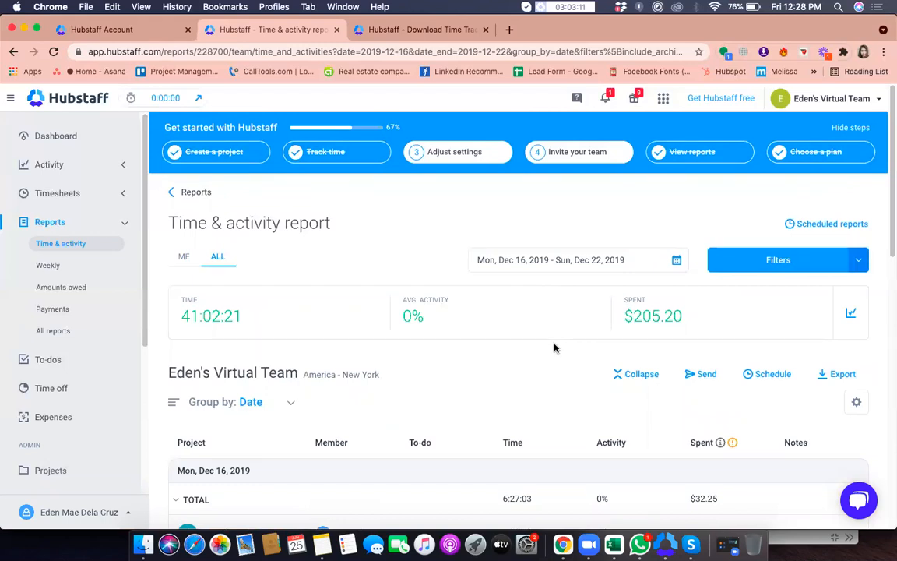
pyautogui.scroll(-2, 554, 345)
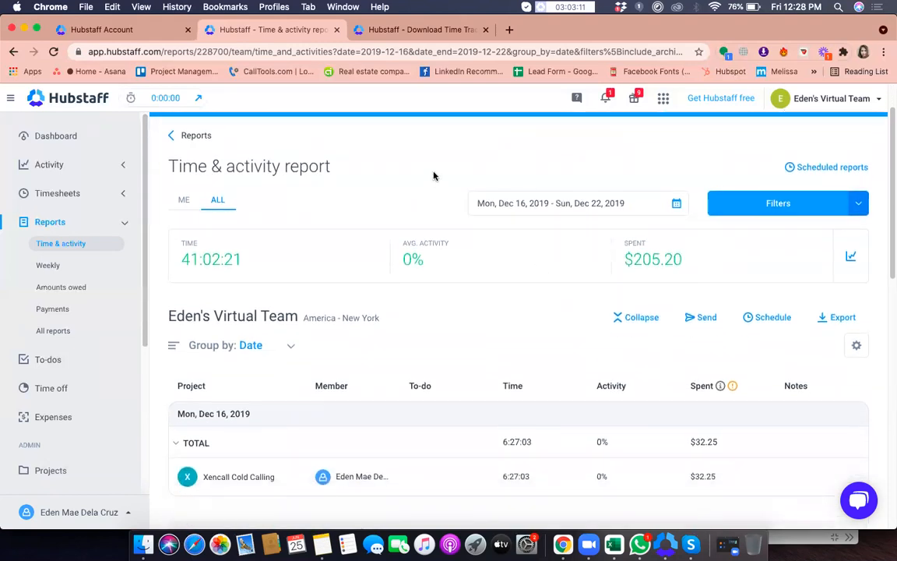
# Export the selected week's time and activity report as a CSV file and open the download in Excel
pyautogui.scroll(2, 434, 176)
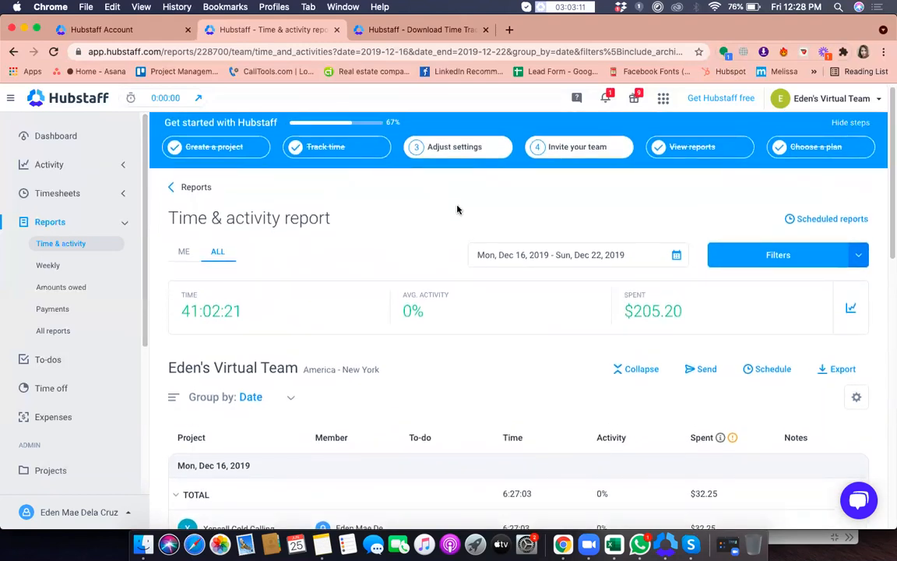
pyautogui.scroll(-1, 830, 351)
pyautogui.scroll(-1, 830, 351)
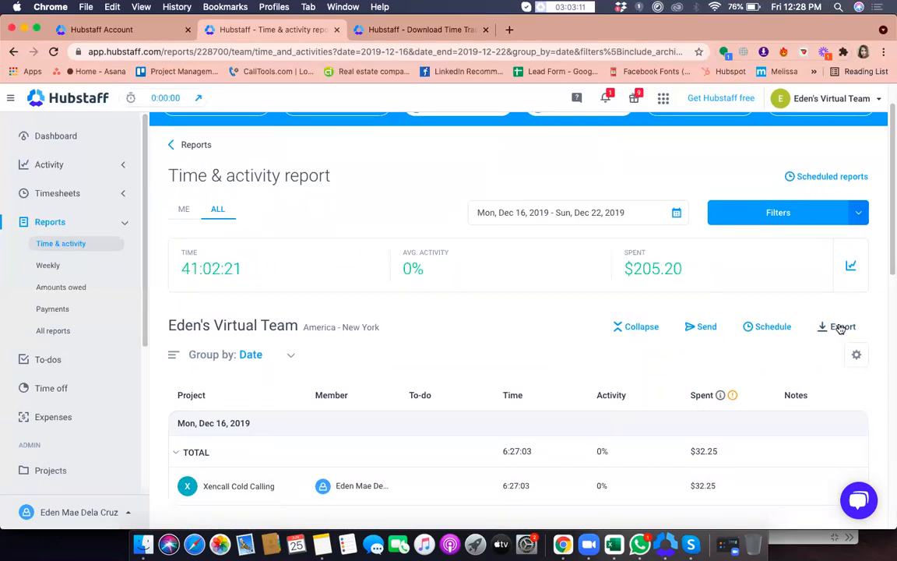
pyautogui.click(841, 328)
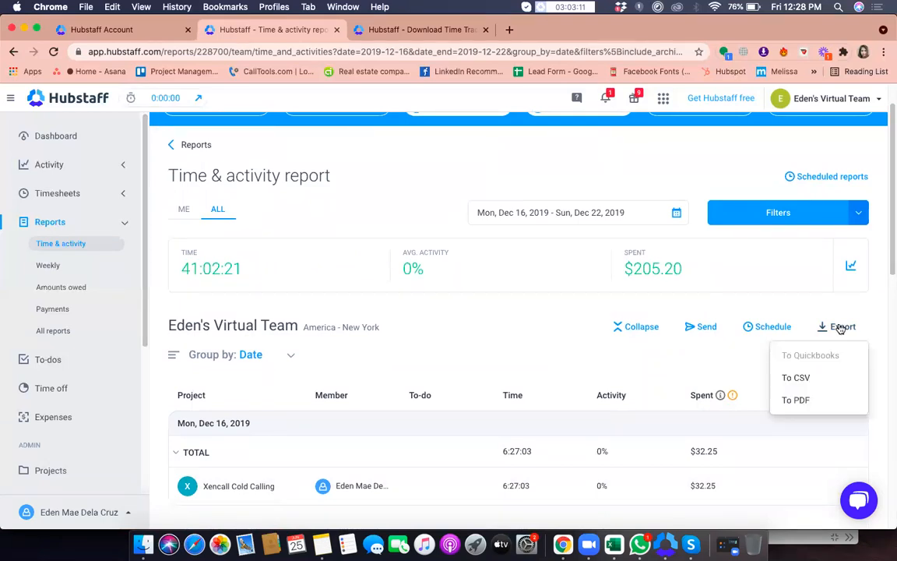
pyautogui.click(811, 380)
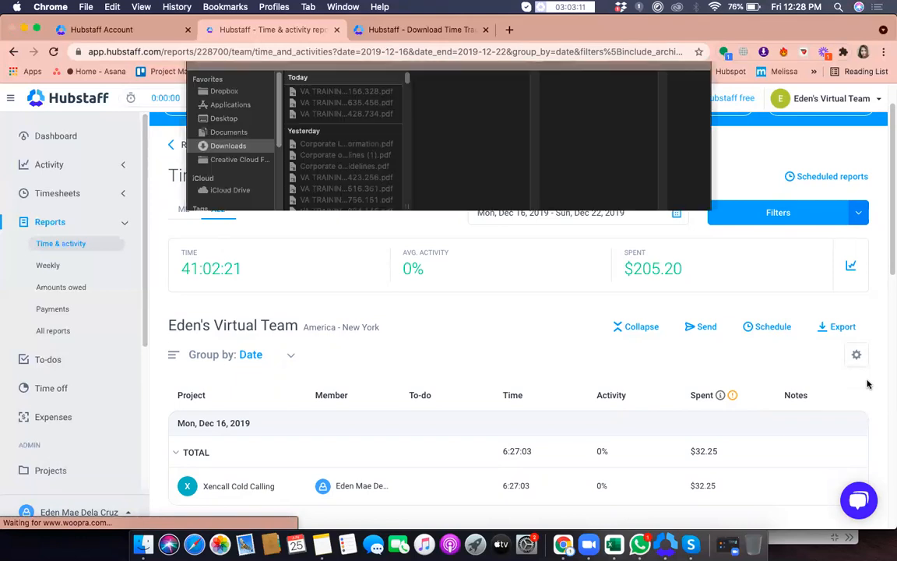
pyautogui.click(679, 328)
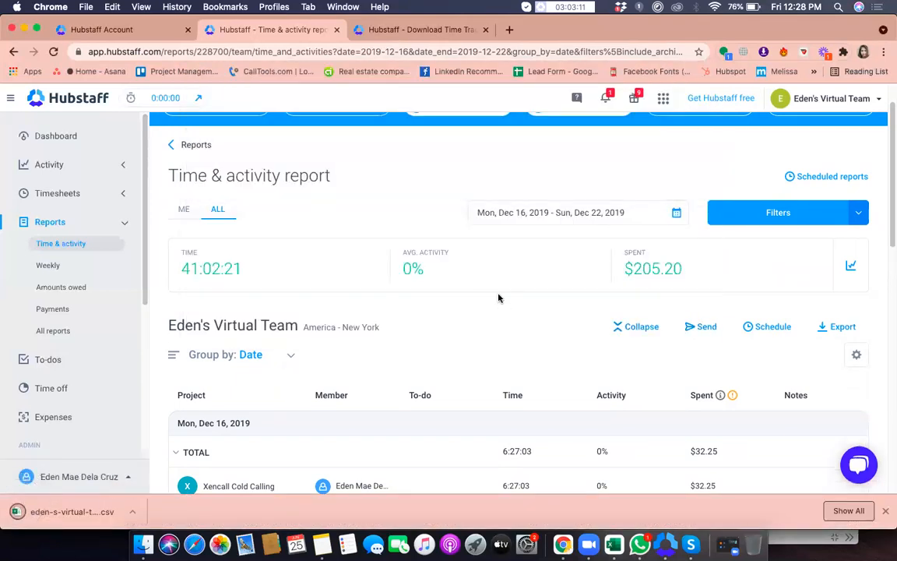
pyautogui.click(78, 512)
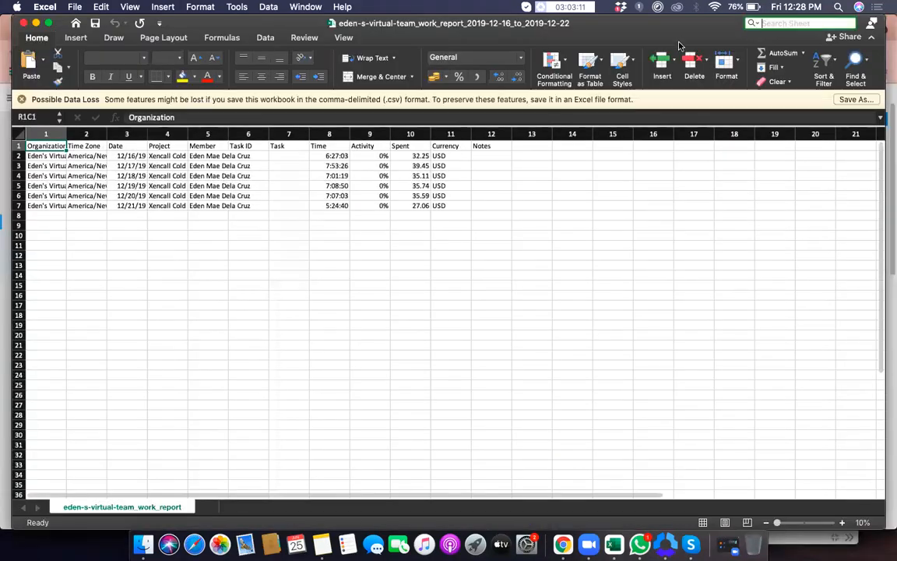
# Widen the Organization, Time Zone, Date and Project columns so their contents are readable
pyautogui.click(576, 284)
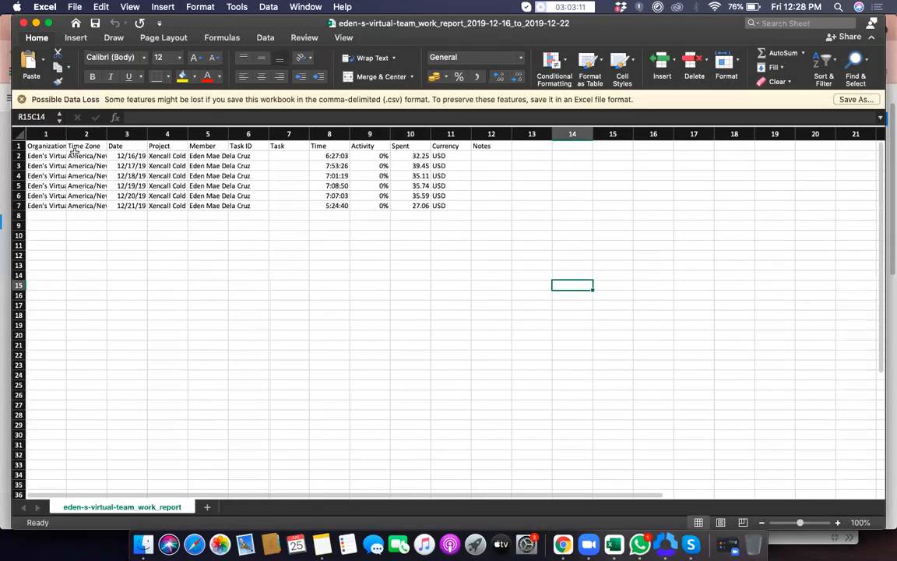
pyautogui.moveTo(67, 134); pyautogui.dragTo(267, 136)
pyautogui.moveTo(307, 134); pyautogui.dragTo(354, 134)
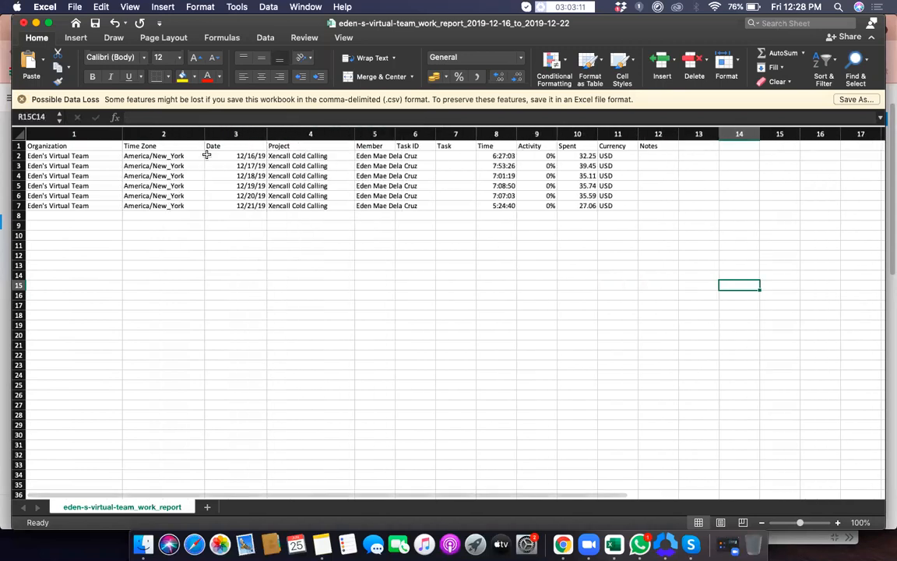
# Delete the Organization and Time Zone columns from the sheet
pyautogui.click(78, 134)
pyautogui.moveTo(78, 134); pyautogui.dragTo(169, 272)
pyautogui.rightClick(81, 265)
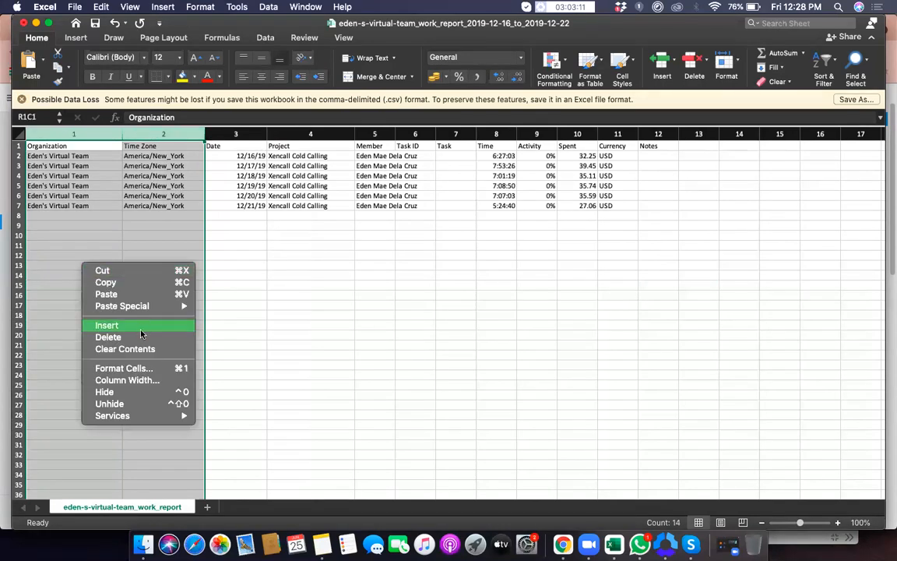
pyautogui.click(108, 336)
pyautogui.click(350, 333)
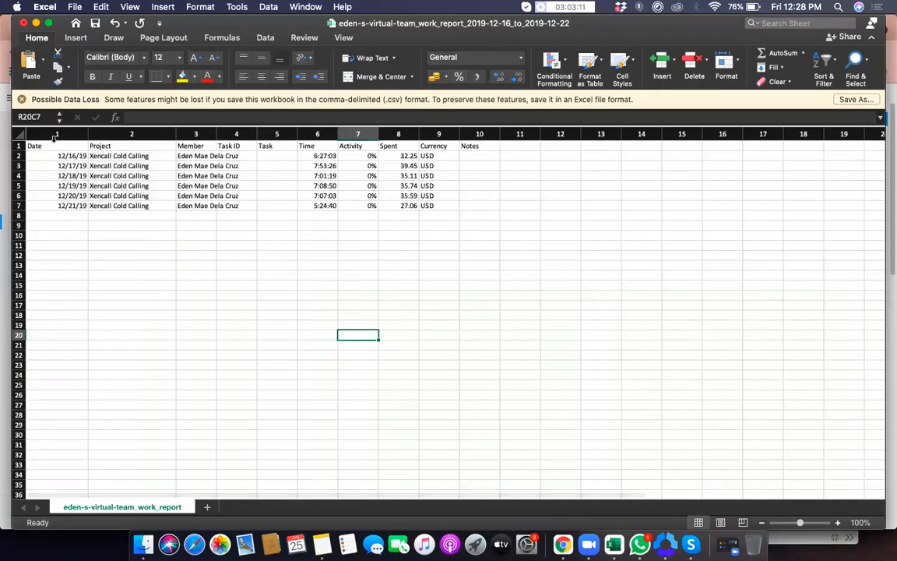
# Delete the Task ID and Task columns from the sheet
pyautogui.click(230, 134)
pyautogui.moveTo(230, 134); pyautogui.dragTo(271, 134)
pyautogui.rightClick(257, 278)
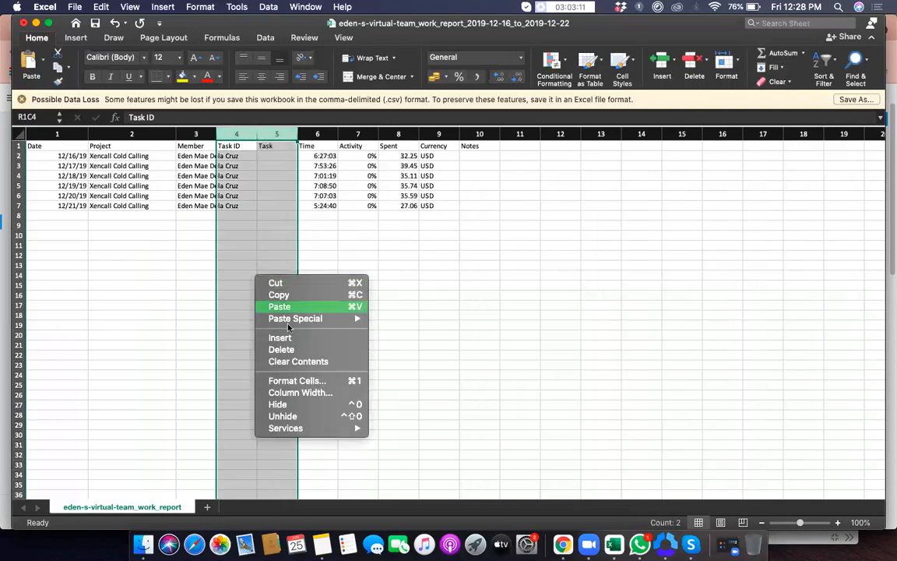
pyautogui.click(342, 349)
pyautogui.click(520, 353)
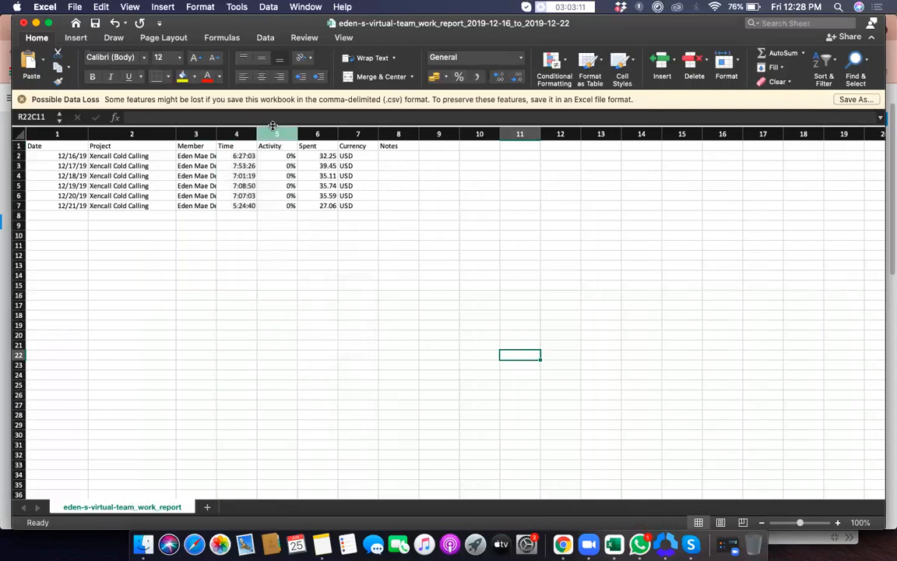
# Delete the Activity column between Time and Spent
pyautogui.click(277, 133)
pyautogui.rightClick(277, 288)
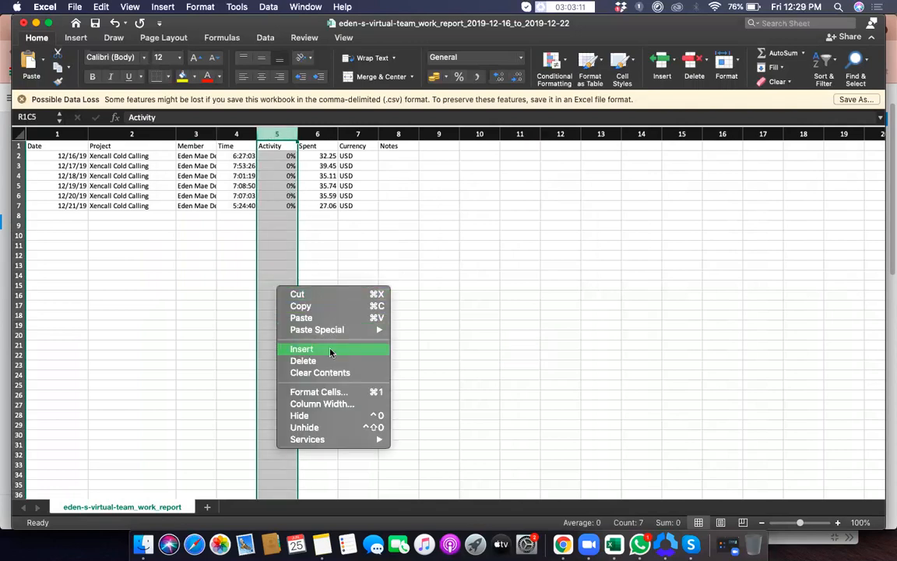
pyautogui.click(304, 361)
pyautogui.click(523, 371)
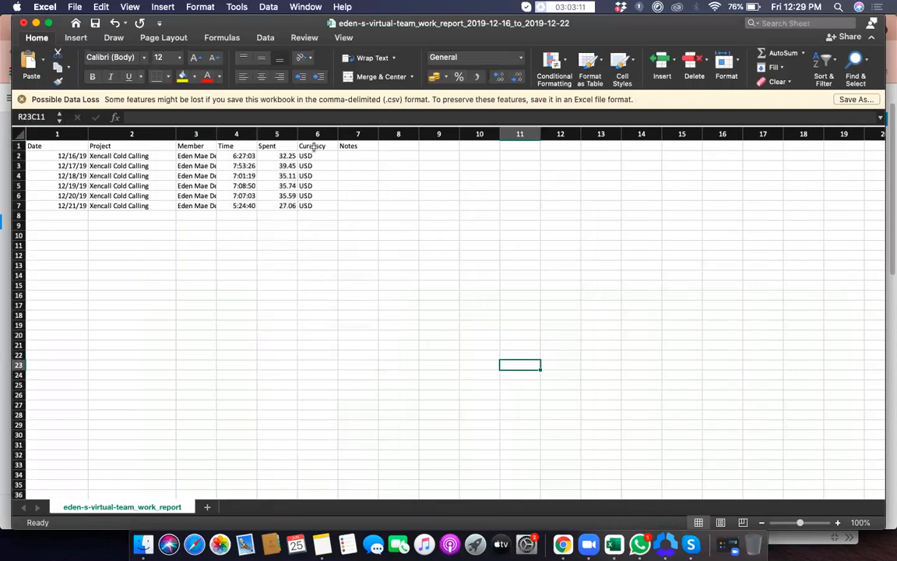
# Delete the Notes column after Currency
pyautogui.click(353, 134)
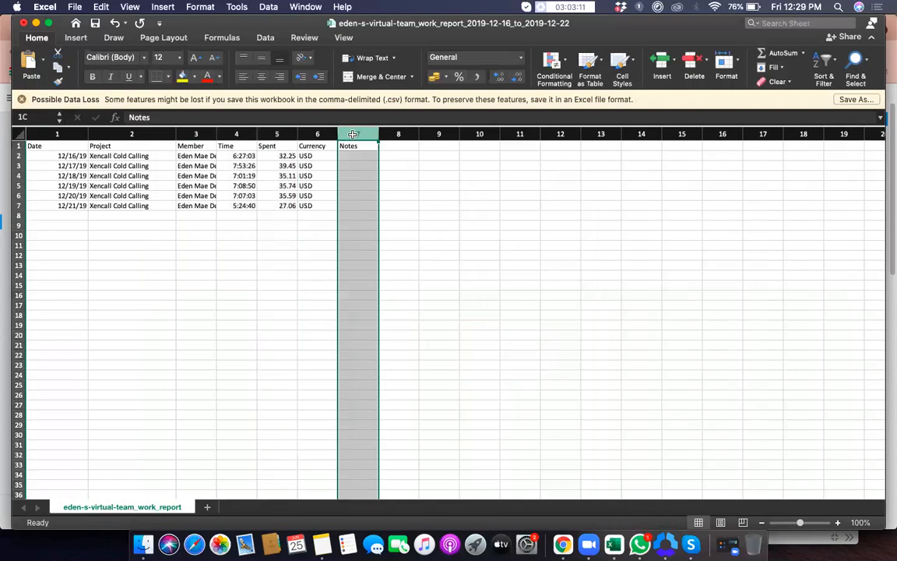
pyautogui.rightClick(352, 242)
pyautogui.click(398, 313)
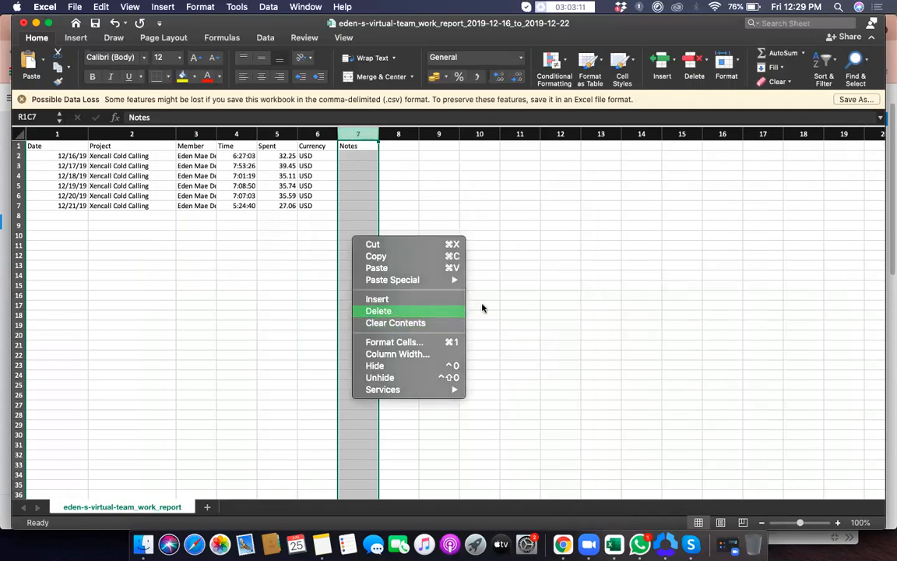
pyautogui.click(479, 245)
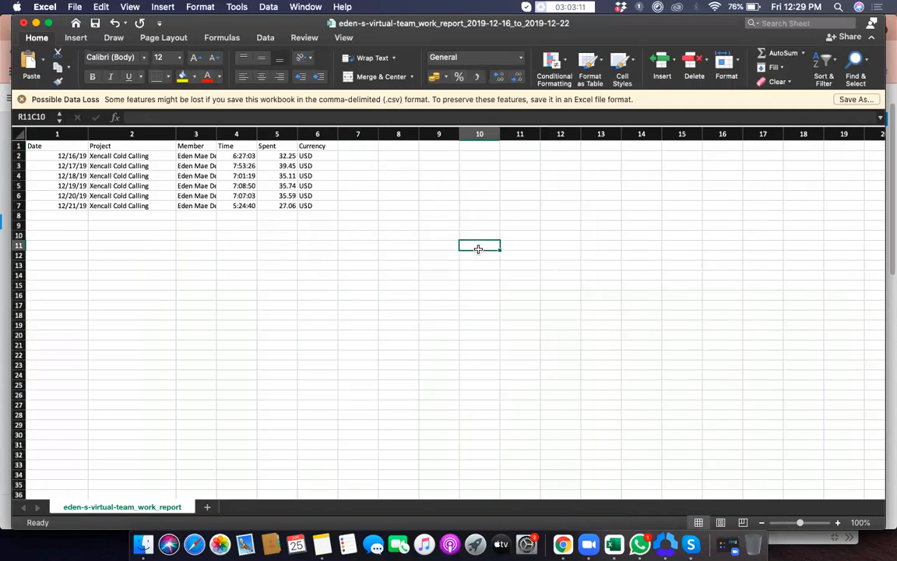
# Add a "Notes" header after Currency and widen its column to leave room for task descriptions
pyautogui.click(366, 147)
pyautogui.write('Notes')
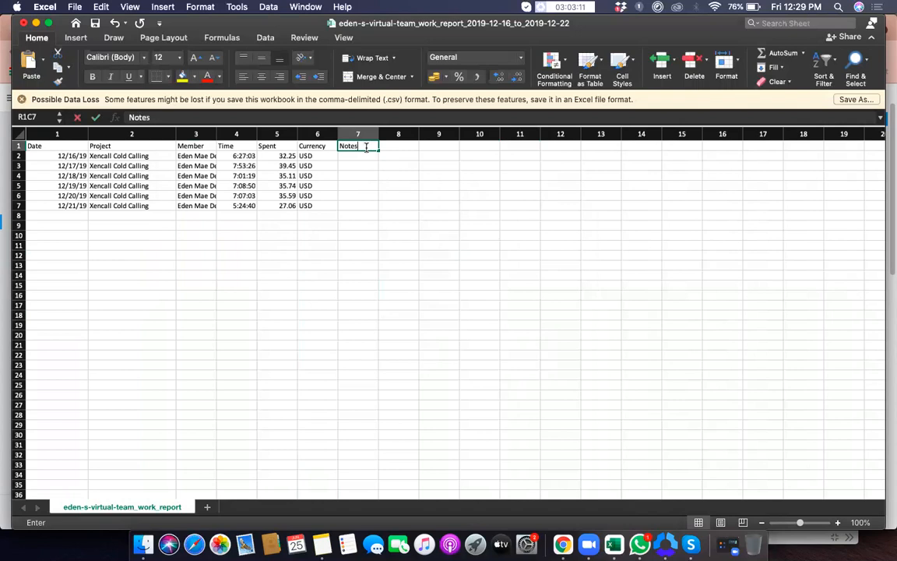
pyautogui.click(376, 236)
pyautogui.moveTo(379, 134); pyautogui.dragTo(514, 134)
# Enter "updating spreadsheets" as the note for the 12/16/19 entry
pyautogui.click(389, 155)
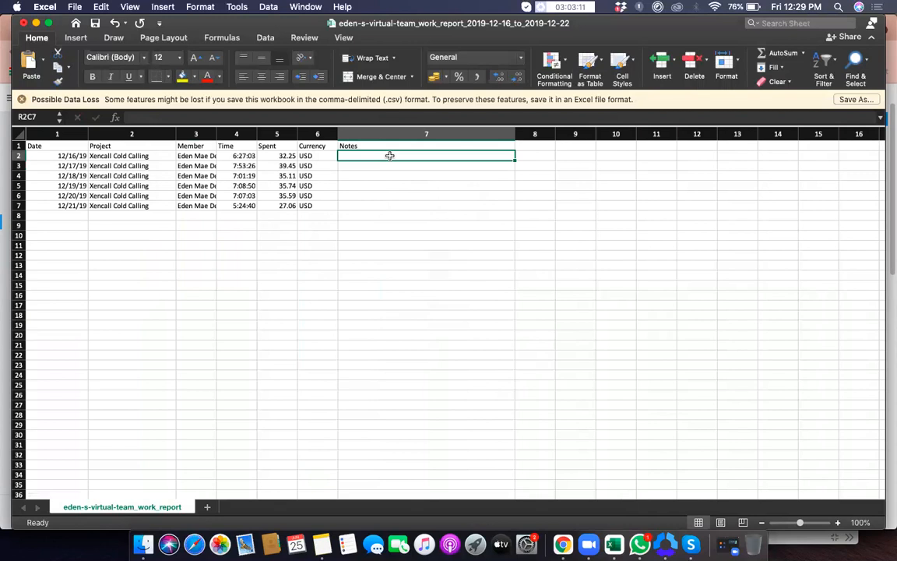
pyautogui.click(118, 155)
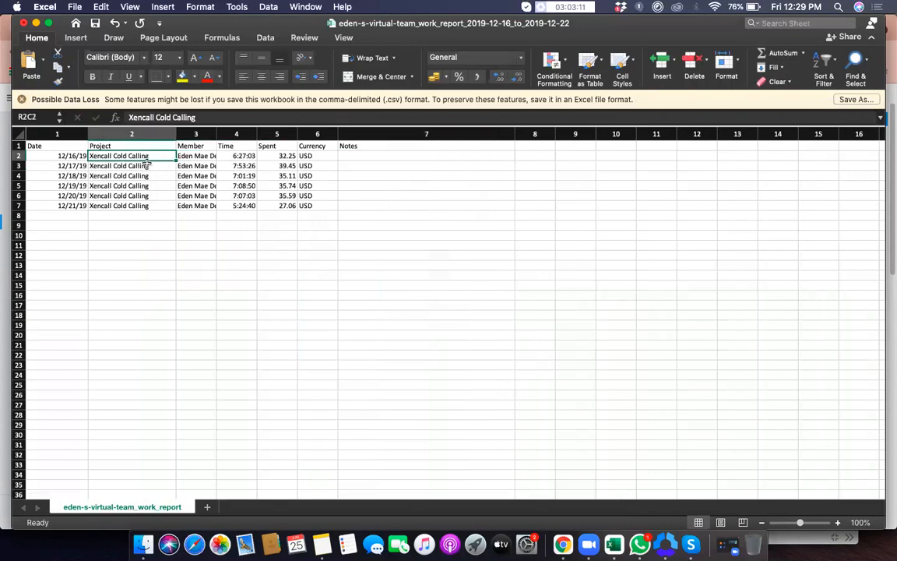
pyautogui.click(143, 175)
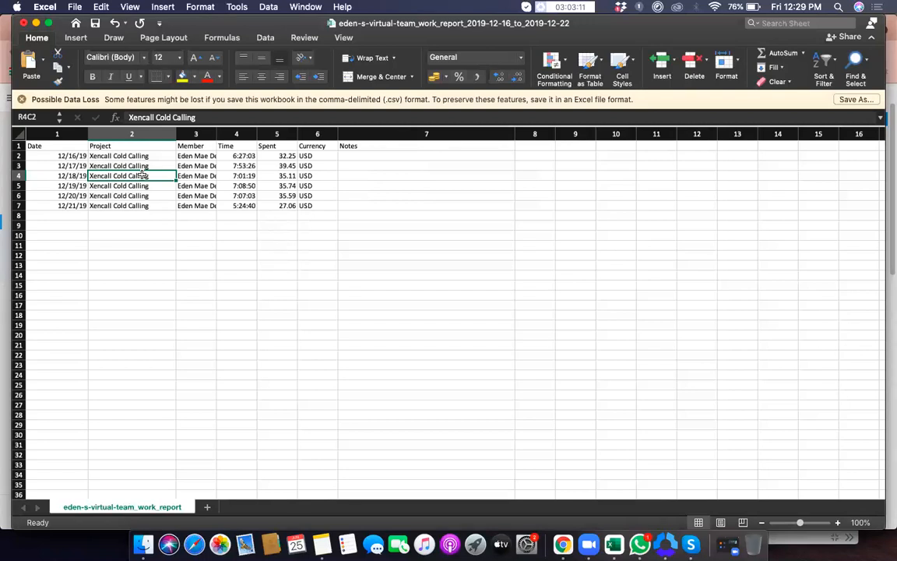
pyautogui.click(396, 156)
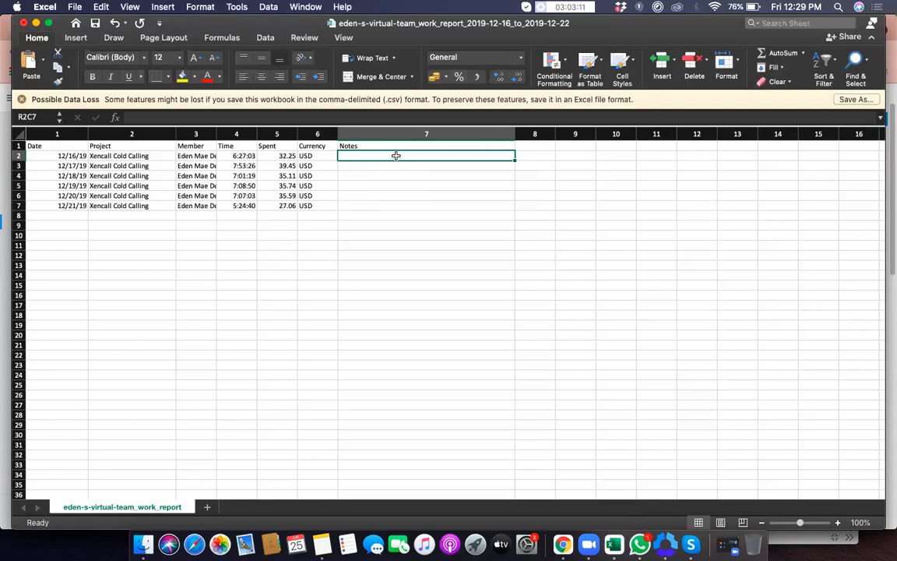
pyautogui.write('updating spre')
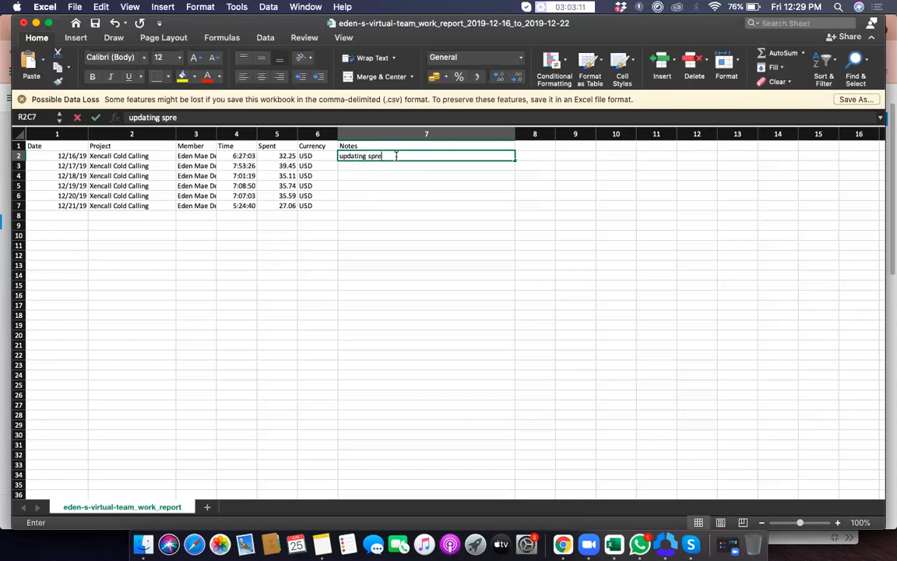
pyautogui.write('adsheets')
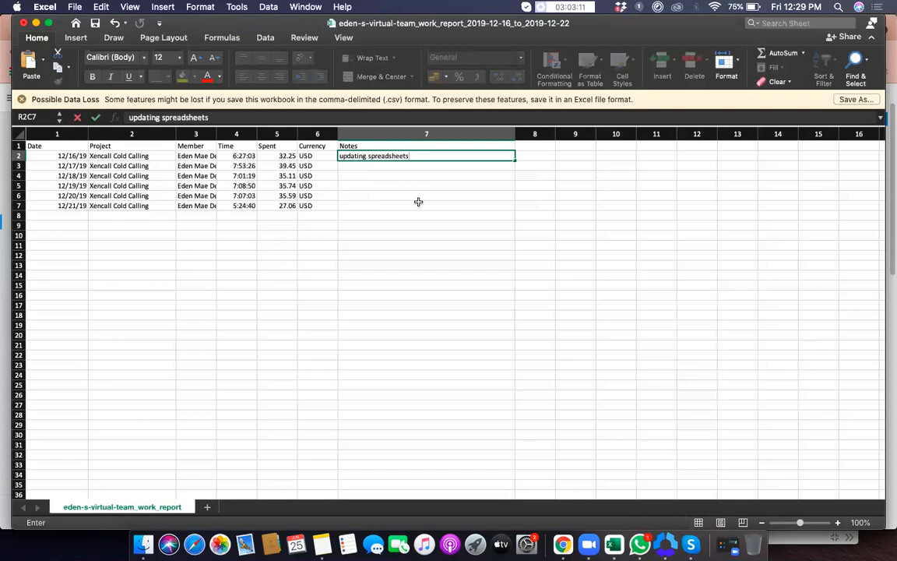
pyautogui.click(418, 215)
# Enter the notes "check emails" for 12/17/19 and "respond to emails" for 12/18/19
pyautogui.click(398, 166)
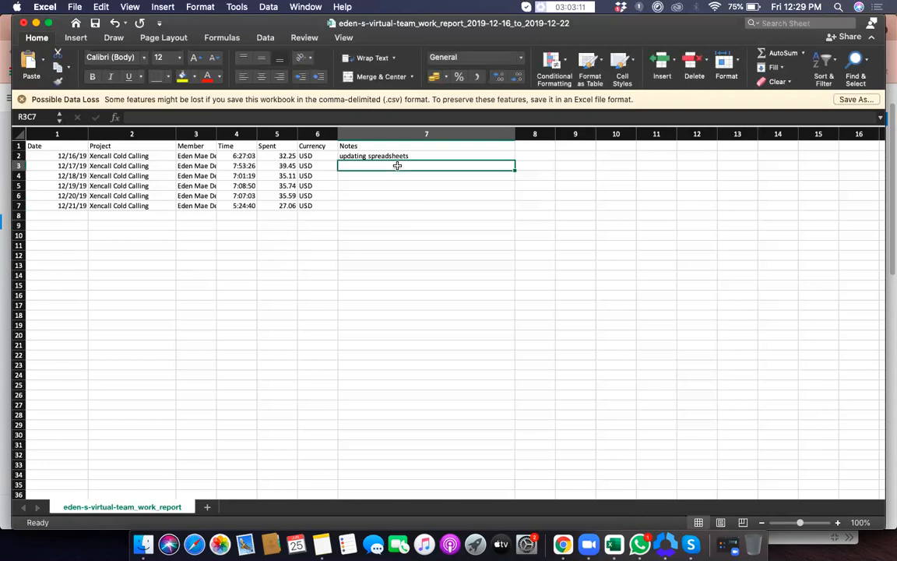
pyautogui.write('check e')
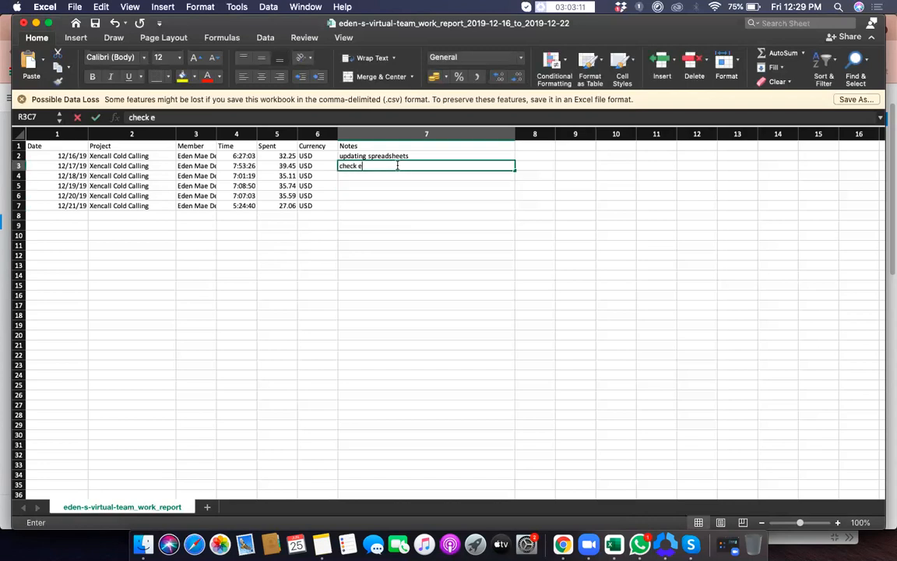
pyautogui.write('mails')
pyautogui.press('Return')
pyautogui.write('respond to')
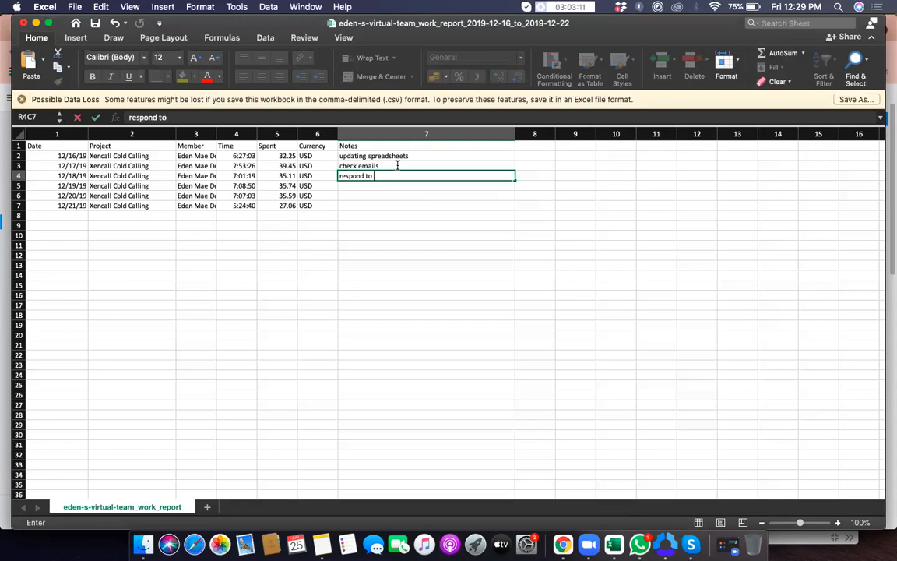
pyautogui.write(' emails')
pyautogui.click(401, 255)
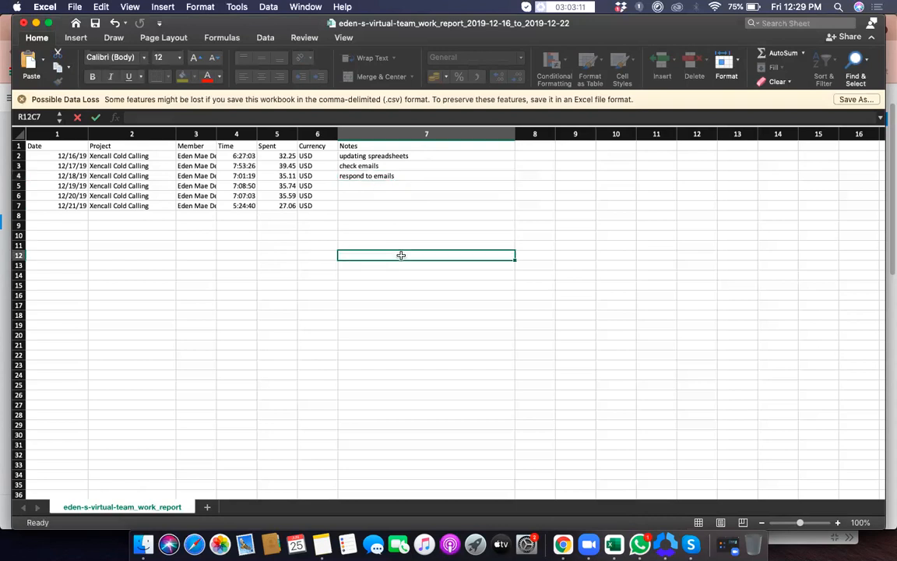
pyautogui.click(395, 184)
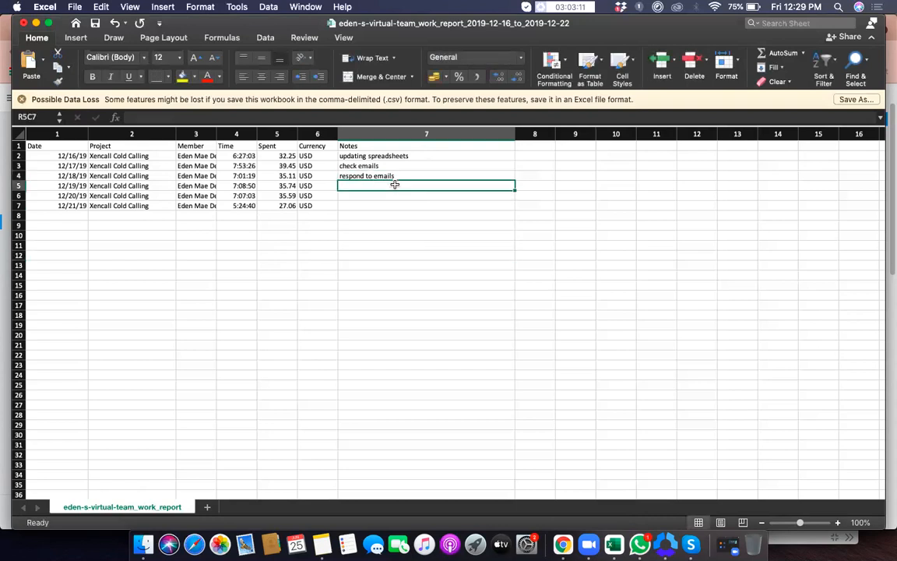
pyautogui.click(238, 176)
pyautogui.click(351, 165)
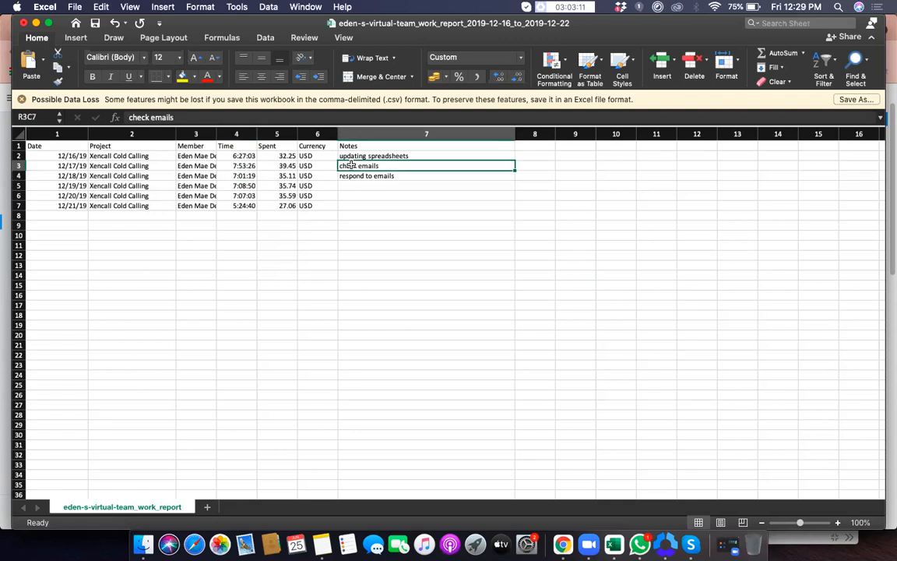
pyautogui.click(376, 204)
pyautogui.click(375, 166)
pyautogui.click(376, 205)
# Widen the Member and Date columns and shorten the member's name in the 12/16/19 row to first name and one initial
pyautogui.moveTo(217, 134); pyautogui.dragTo(272, 137)
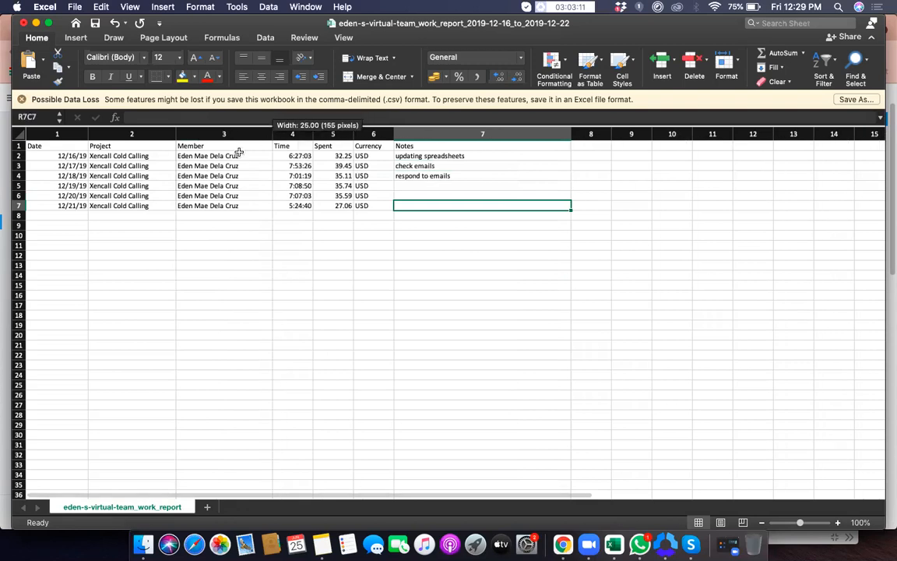
pyautogui.click(236, 155)
pyautogui.doubleClick(236, 155)
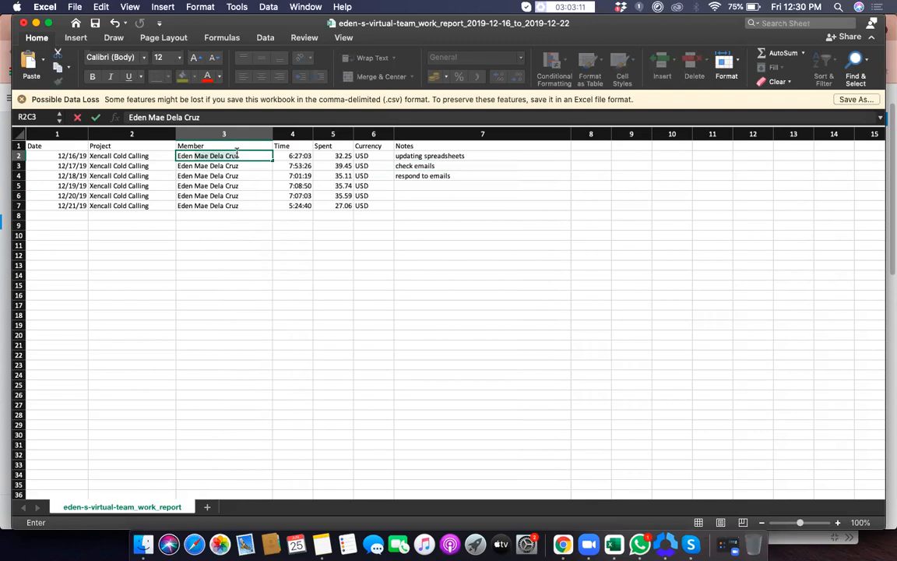
pyautogui.write('C')
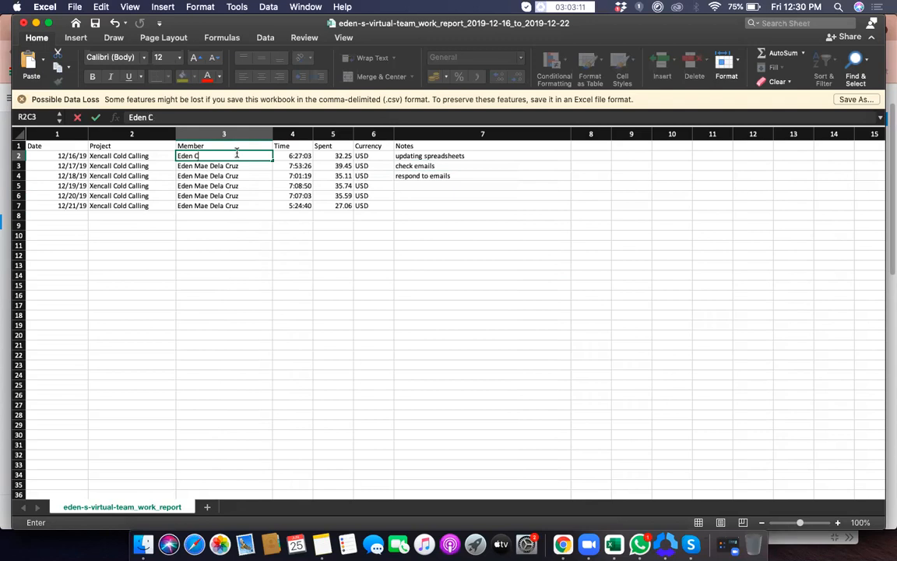
pyautogui.click(221, 294)
pyautogui.click(221, 175)
pyautogui.click(221, 265)
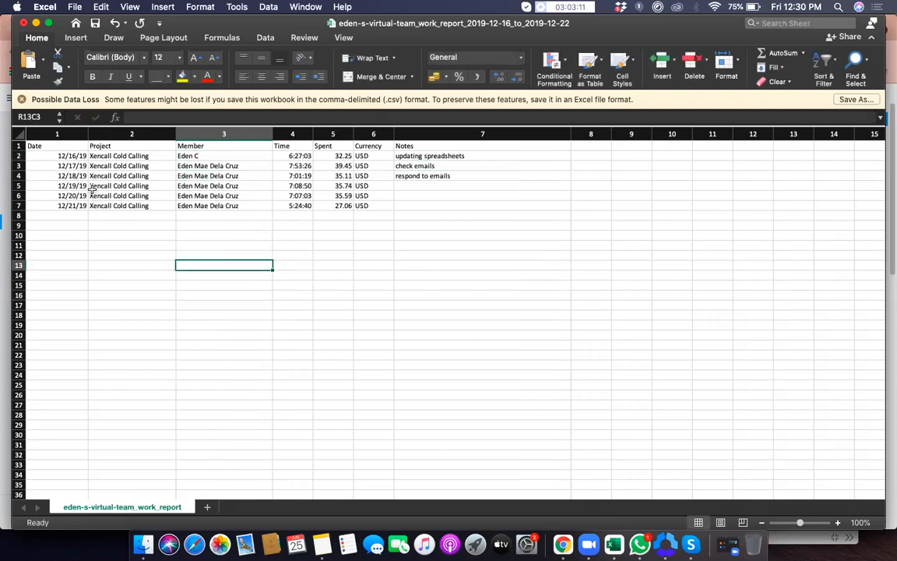
pyautogui.moveTo(88, 134); pyautogui.dragTo(95, 134)
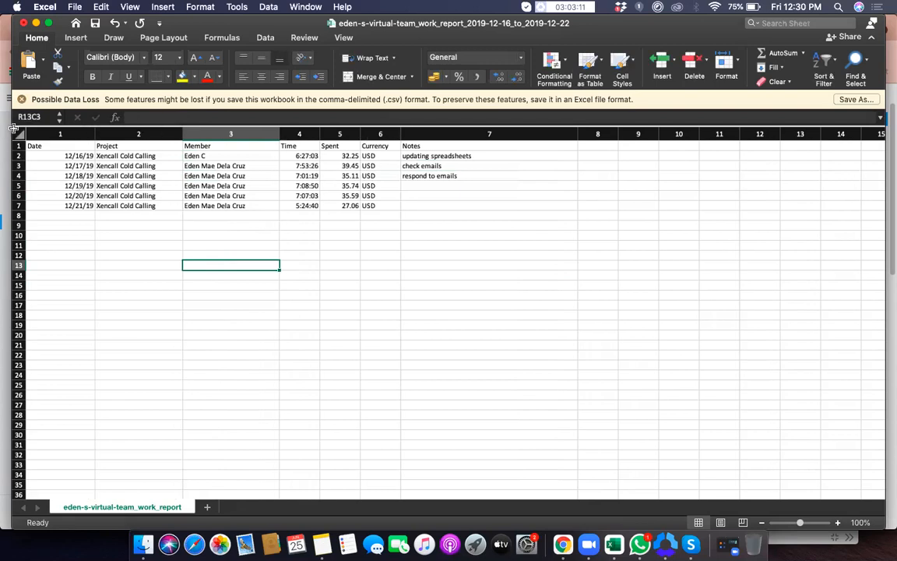
# Left-align the whole sheet and format the header row from Date to Notes in bold with a yellow fill
pyautogui.click(15, 134)
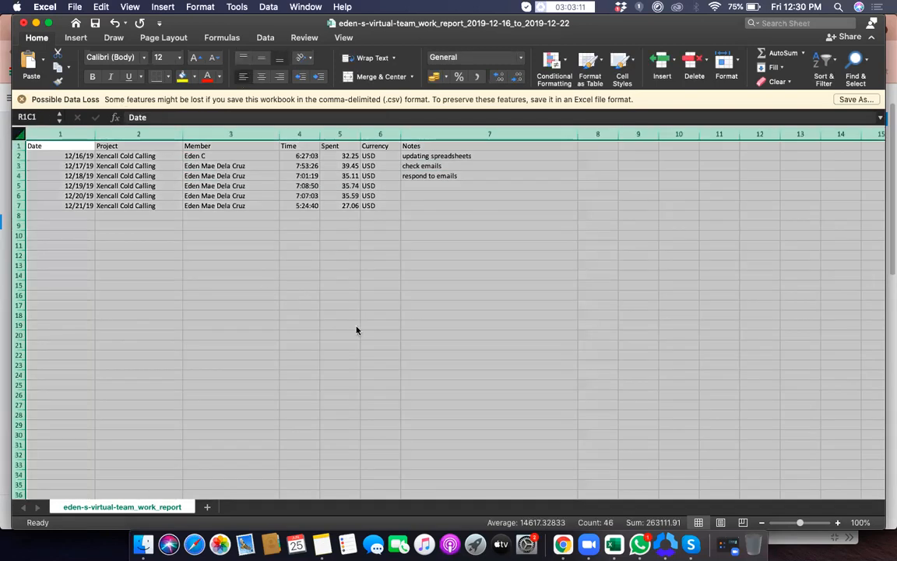
pyautogui.click(419, 337)
pyautogui.moveTo(60, 146); pyautogui.dragTo(506, 146)
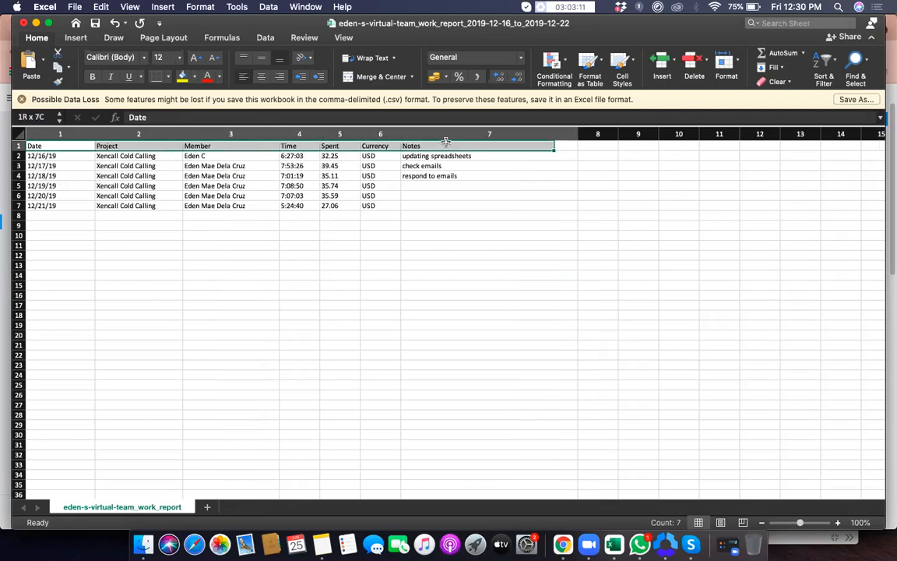
pyautogui.click(182, 77)
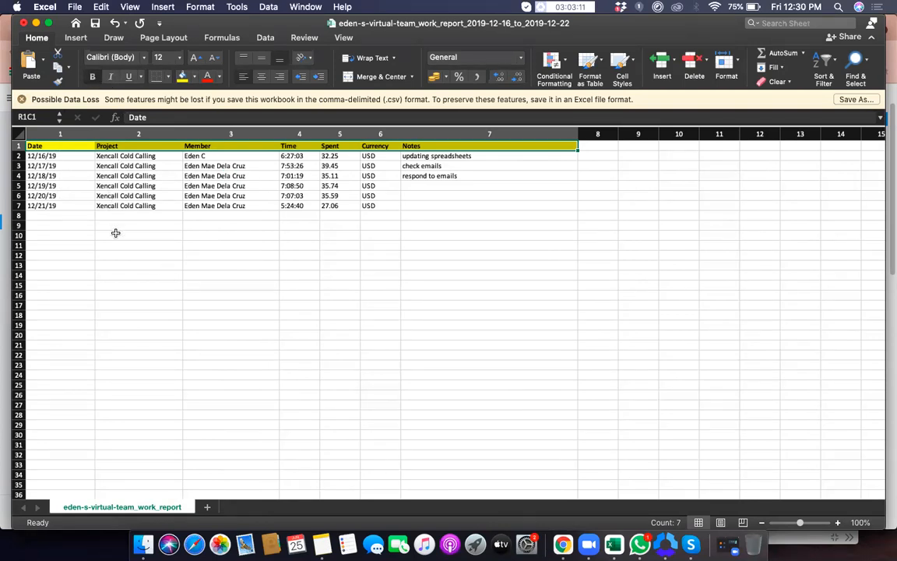
pyautogui.click(297, 284)
# Check the sum of the Time values against the Hubstaff report and enter 42:02:21 beneath the Time column
pyautogui.moveTo(299, 156); pyautogui.dragTo(305, 208)
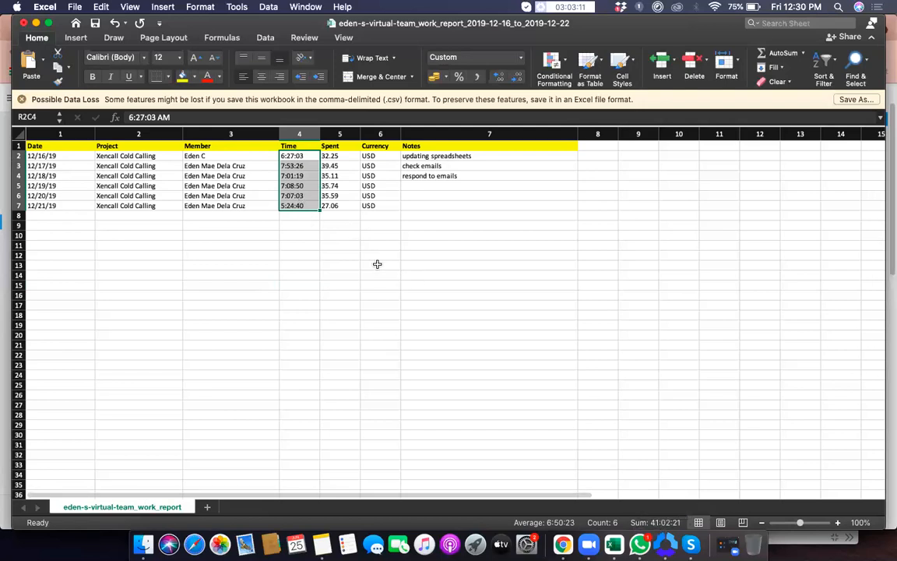
pyautogui.click(411, 285)
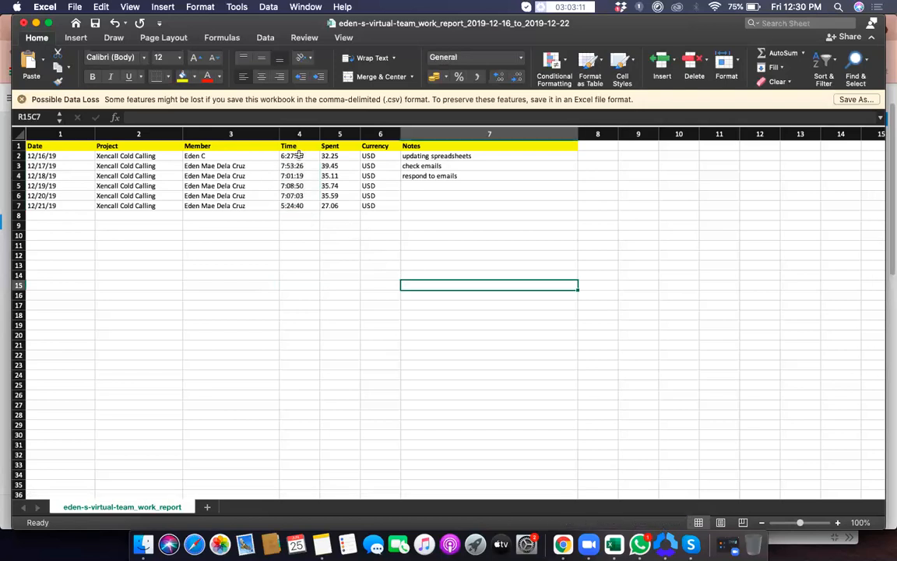
pyautogui.moveTo(299, 155); pyautogui.dragTo(305, 207)
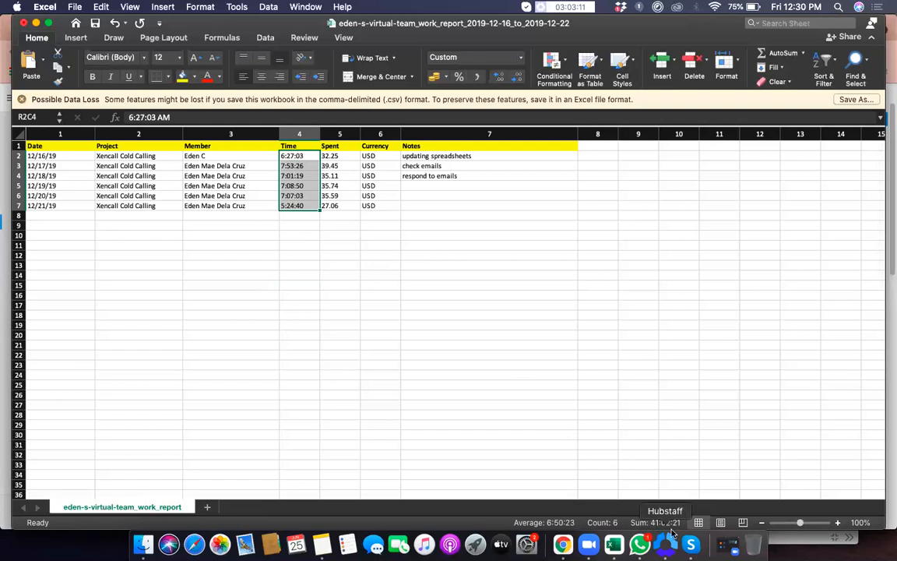
pyautogui.moveTo(442, 28); pyautogui.dragTo(579, 263)
pyautogui.moveTo(371, 262); pyautogui.dragTo(375, 413)
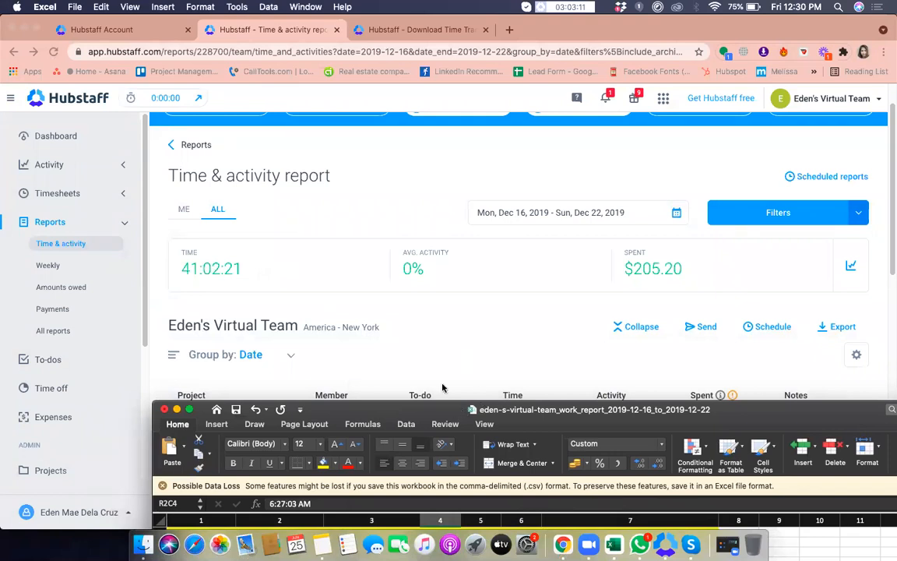
pyautogui.doubleClick(444, 409)
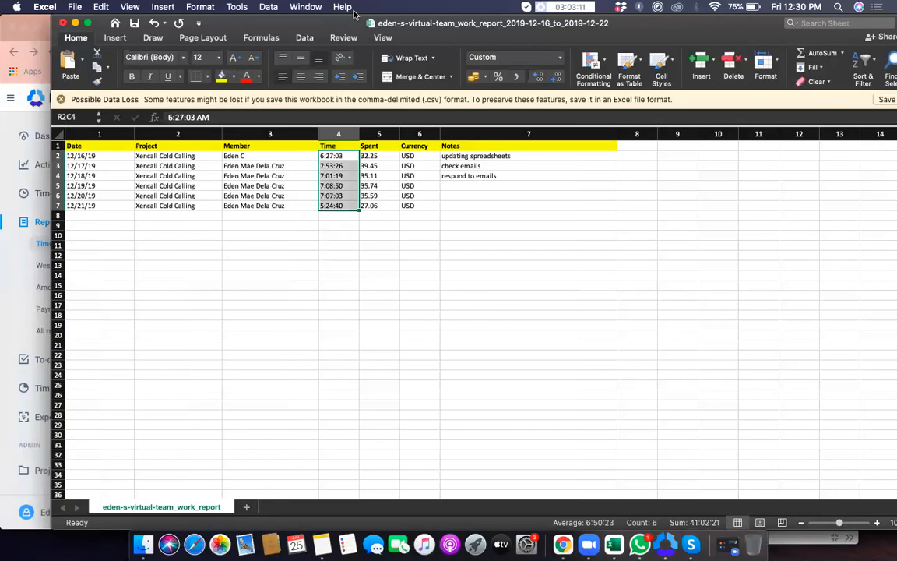
pyautogui.click(346, 216)
pyautogui.write('42')
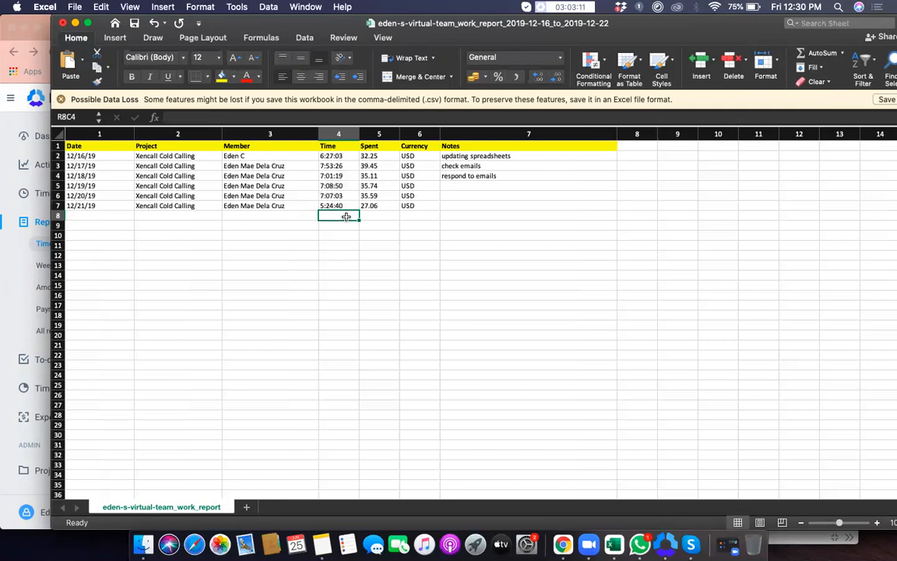
pyautogui.write(':02:21')
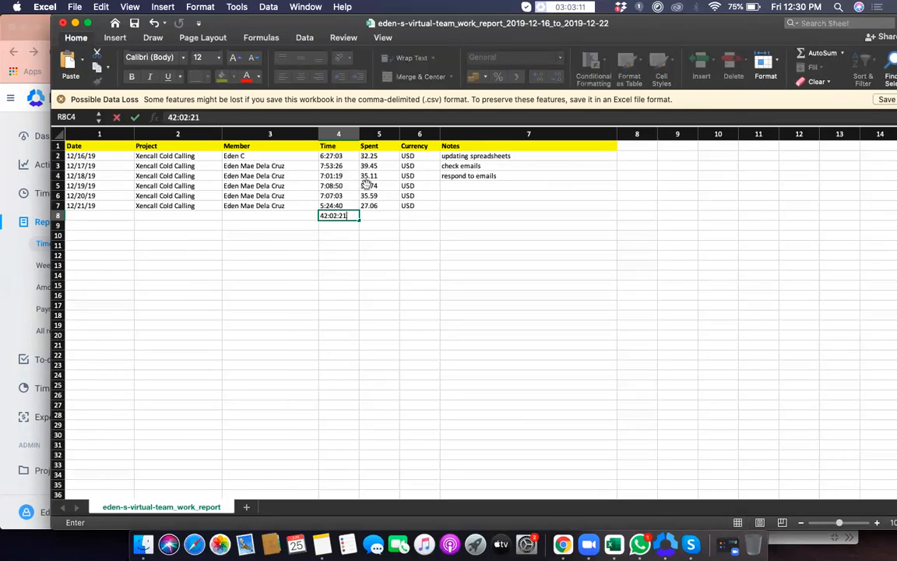
pyautogui.click(424, 176)
# Check the sum of the Spent values and enter $205.20 beneath the Spent column
pyautogui.moveTo(374, 156); pyautogui.dragTo(381, 206)
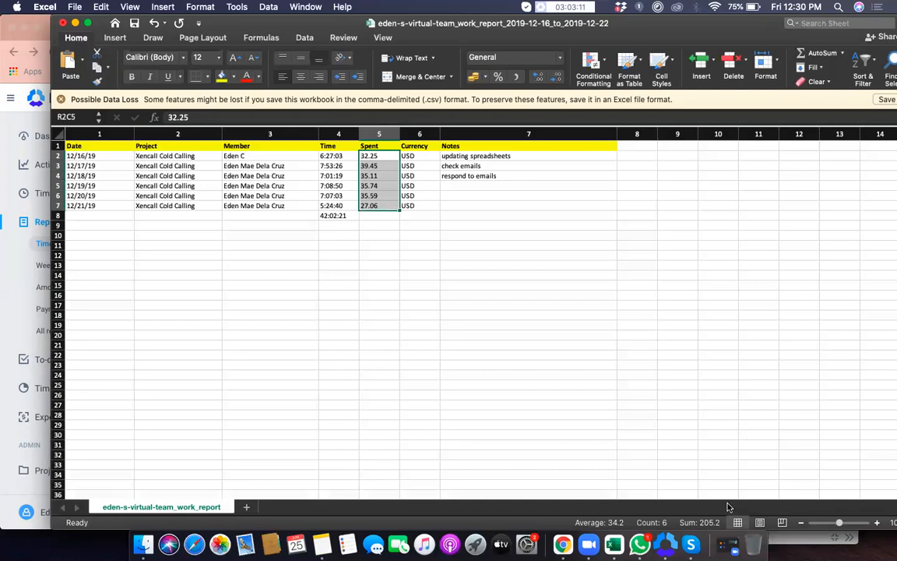
pyautogui.click(381, 217)
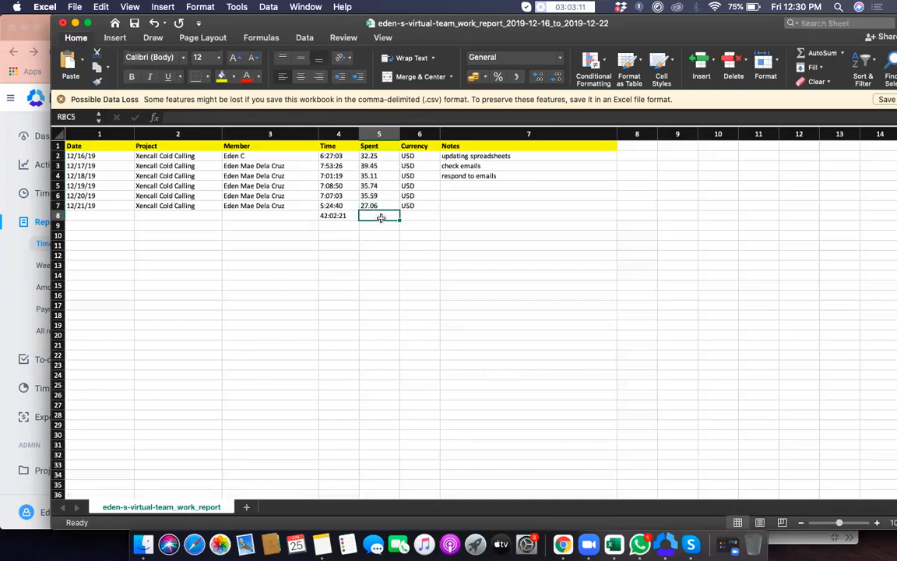
pyautogui.write('$205.20')
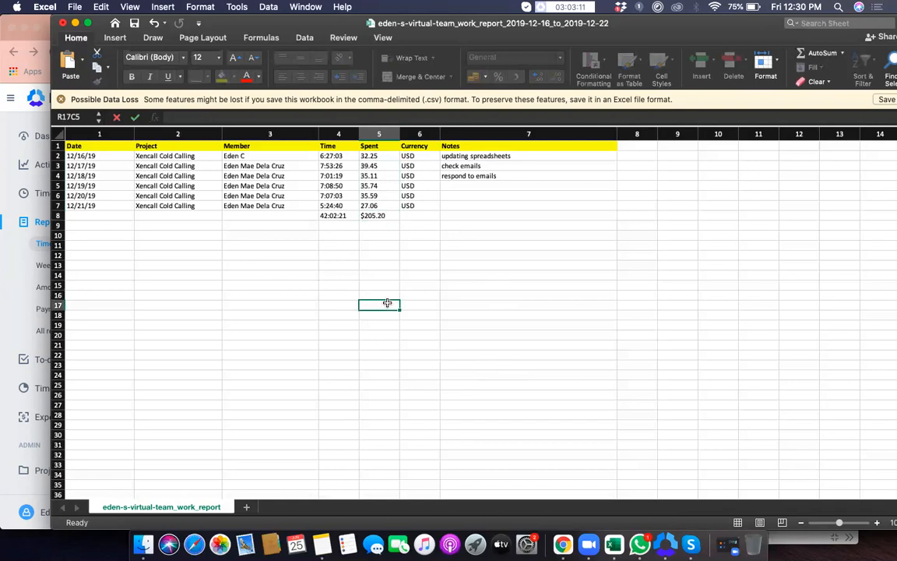
pyautogui.press('Escape')
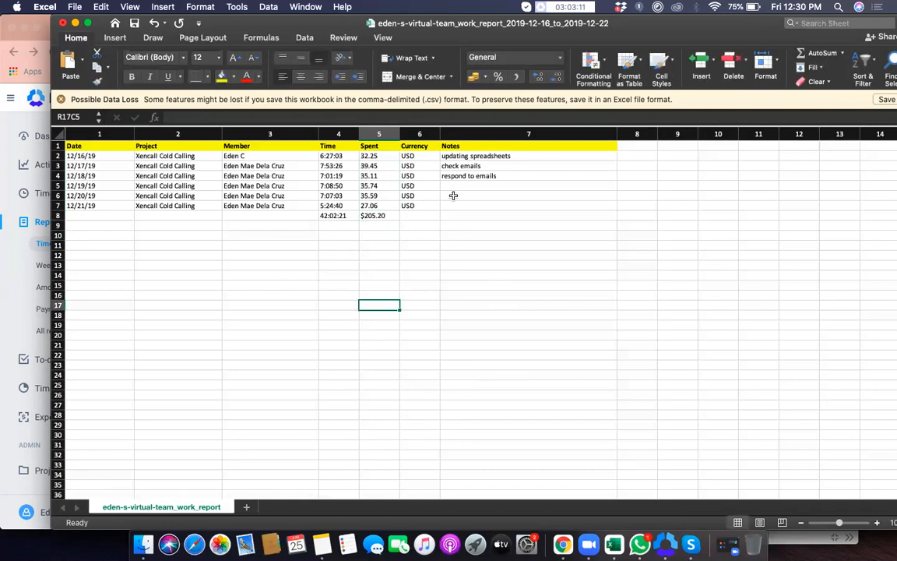
# Enter the note "cold calling" for 12/19/19 and copy it to the 12/20/19 and 12/21/19 rows
pyautogui.click(467, 176)
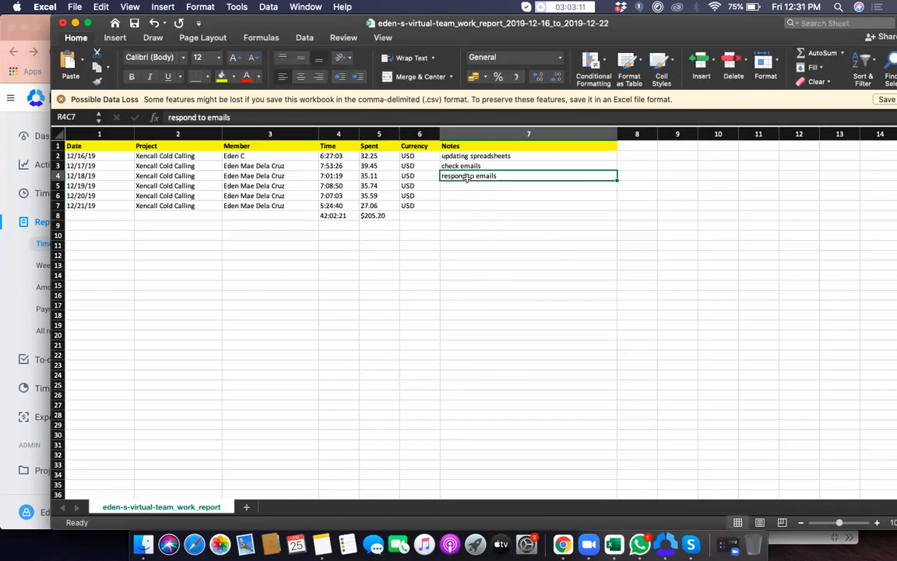
pyautogui.click(468, 186)
pyautogui.write('cold ')
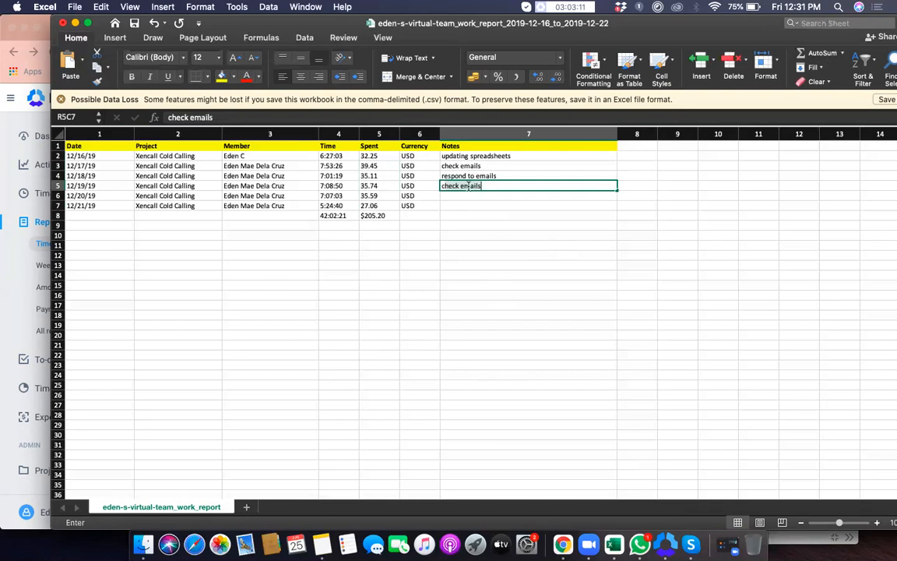
pyautogui.write('calling')
pyautogui.press('Return')
pyautogui.press('Return')
pyautogui.click(472, 185)
pyautogui.press('super+c')
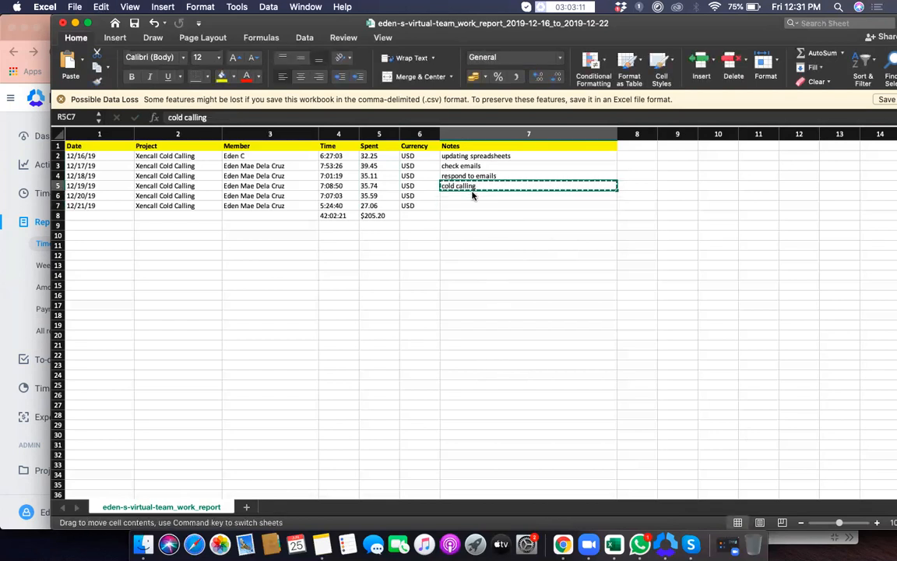
pyautogui.moveTo(471, 196); pyautogui.dragTo(473, 205)
pyautogui.press('super+v')
pyautogui.click(445, 285)
# Narrow the Notes and Member columns and copy the shortened member name from the 12/16/19 row to all remaining entries
pyautogui.moveTo(617, 133); pyautogui.dragTo(522, 133)
pyautogui.click(665, 275)
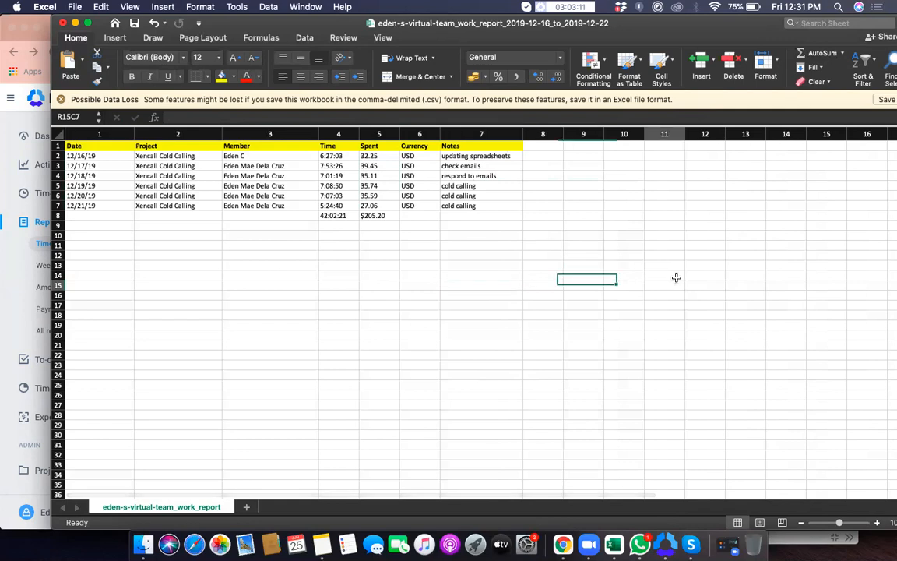
pyautogui.moveTo(319, 133); pyautogui.dragTo(306, 134)
pyautogui.click(252, 156)
pyautogui.press('super+c')
pyautogui.moveTo(252, 166); pyautogui.dragTo(255, 206)
pyautogui.press('super+v')
pyautogui.click(327, 294)
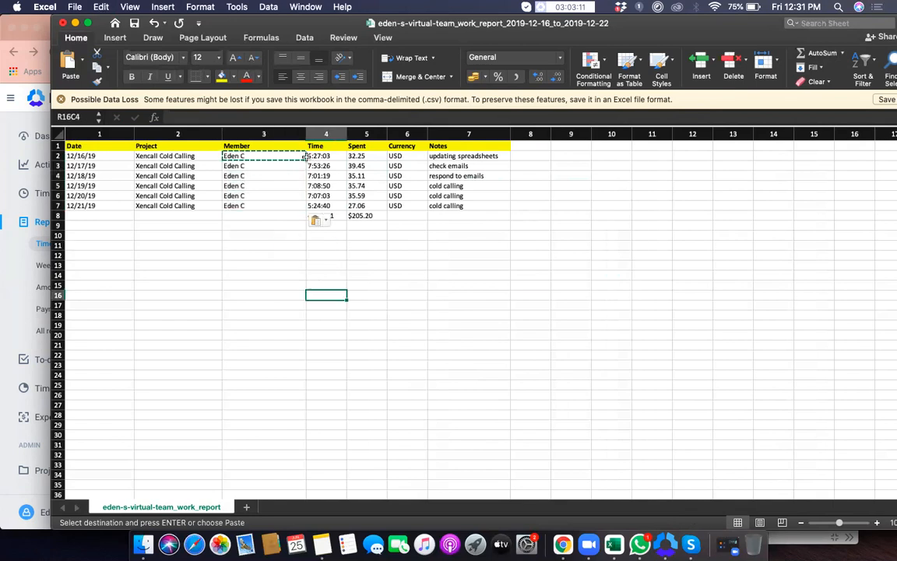
pyautogui.moveTo(303, 134); pyautogui.dragTo(272, 134)
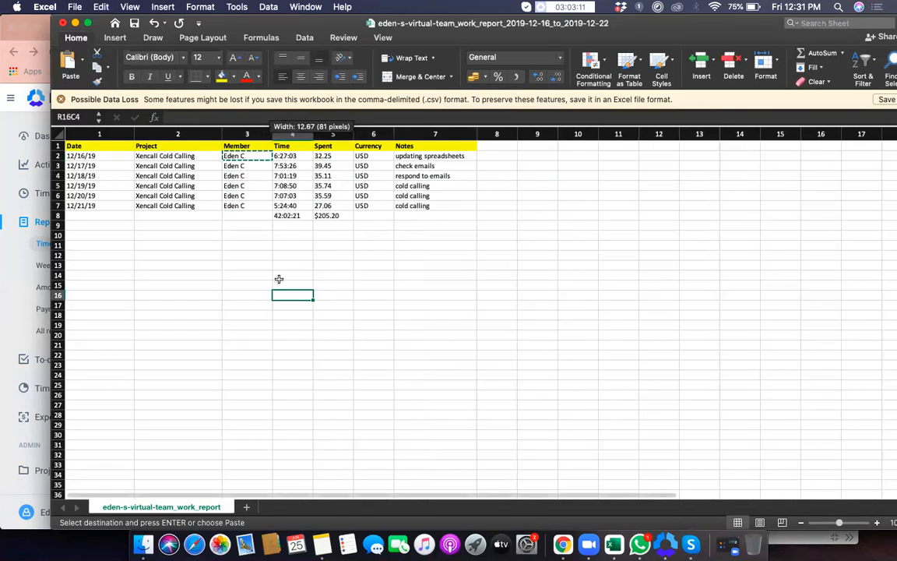
pyautogui.click(564, 325)
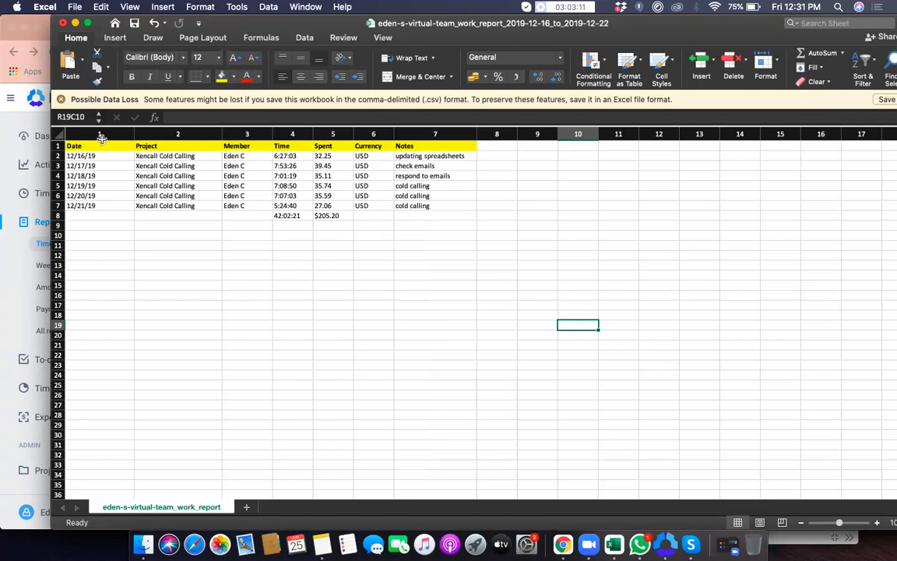
# Narrow the Date column and copy the whole table, from the headers through the totals row
pyautogui.moveTo(134, 133); pyautogui.dragTo(413, 218)
pyautogui.click(266, 305)
pyautogui.press('super+c')
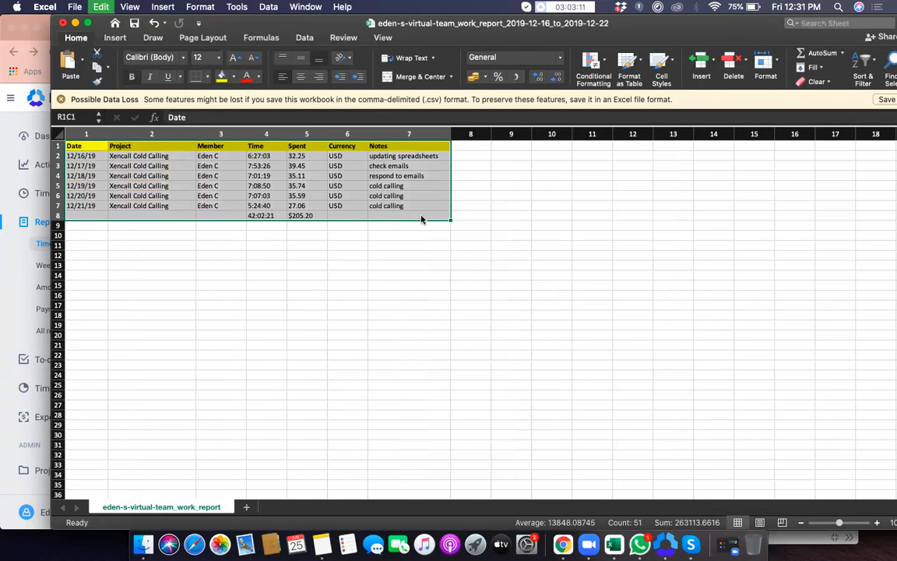
pyautogui.click(604, 358)
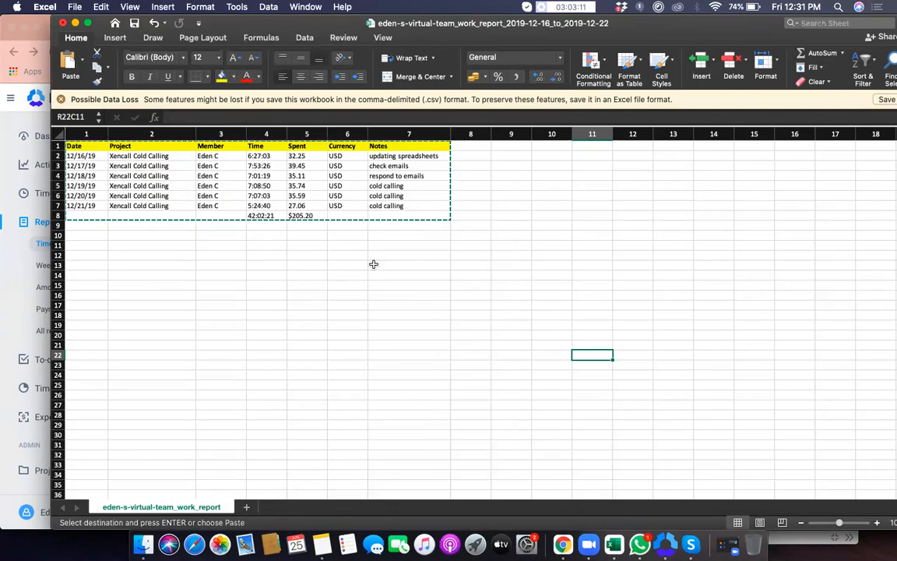
pyautogui.click(336, 272)
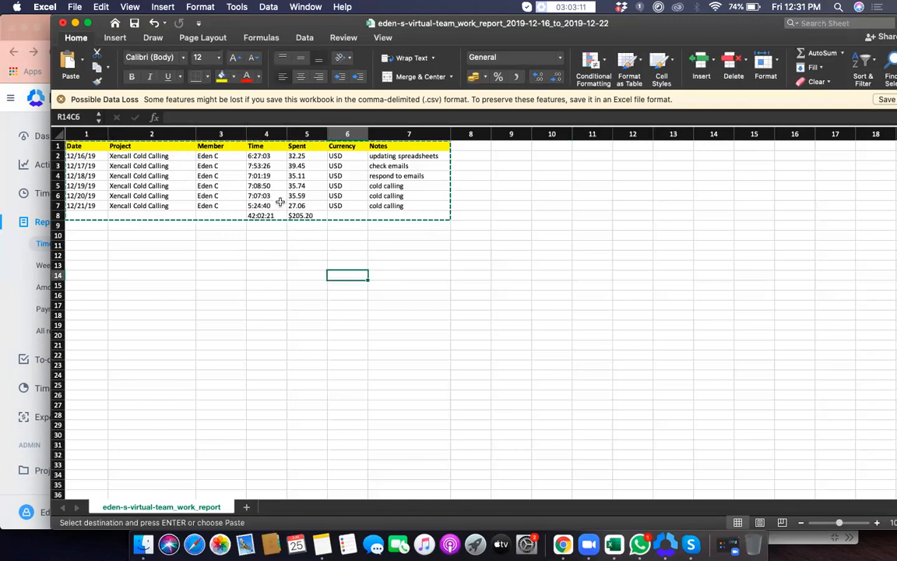
# Format the time and spent totals beneath the table in bold with a yellow fill
pyautogui.moveTo(265, 215); pyautogui.dragTo(302, 215)
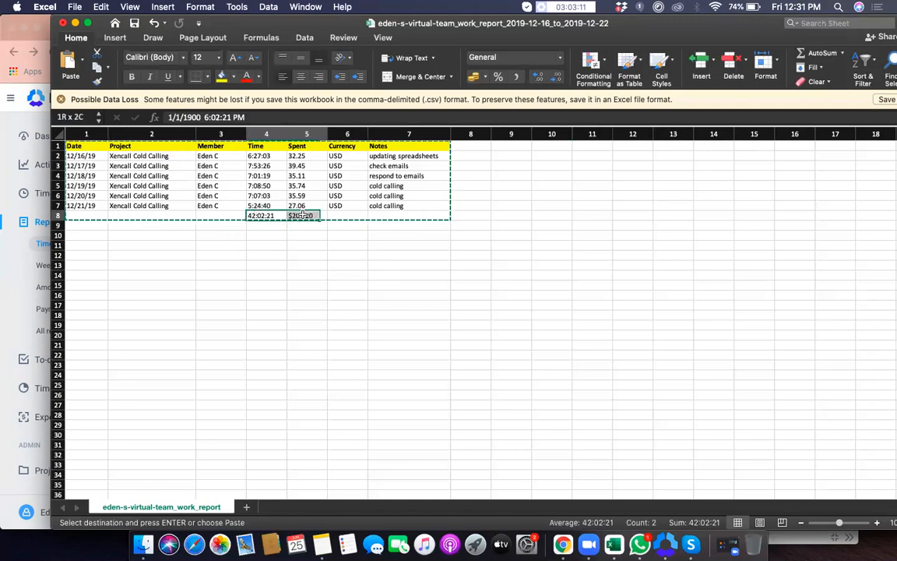
pyautogui.click(221, 76)
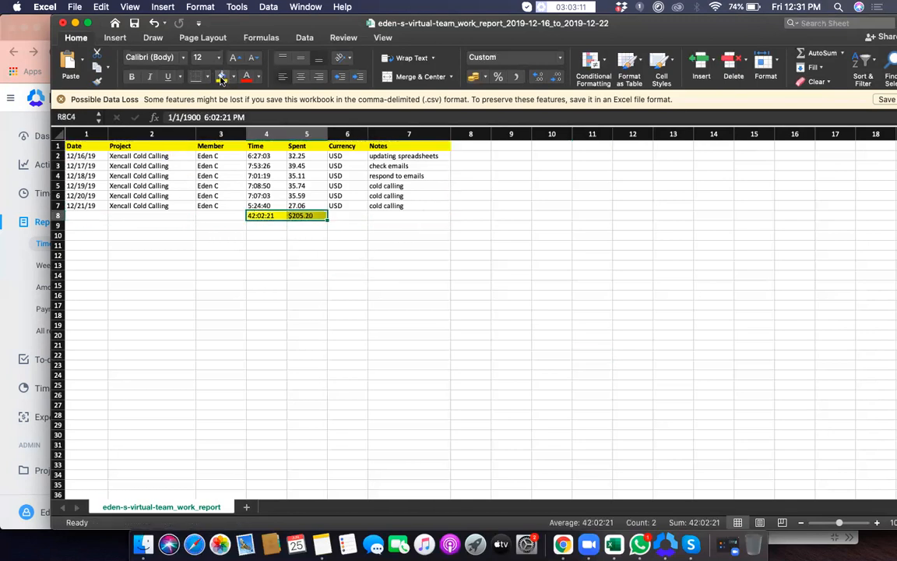
pyautogui.click(468, 352)
pyautogui.moveTo(263, 217); pyautogui.dragTo(298, 217)
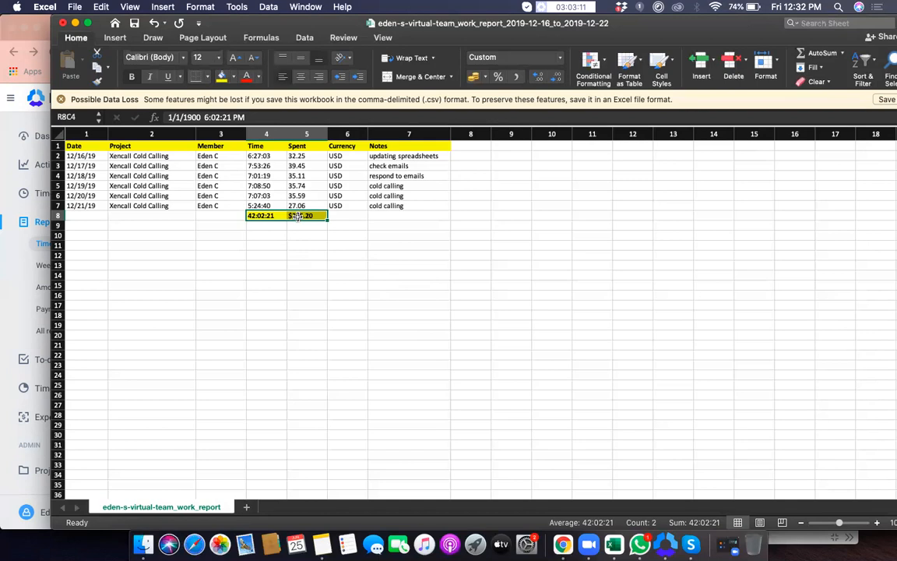
pyautogui.click(282, 354)
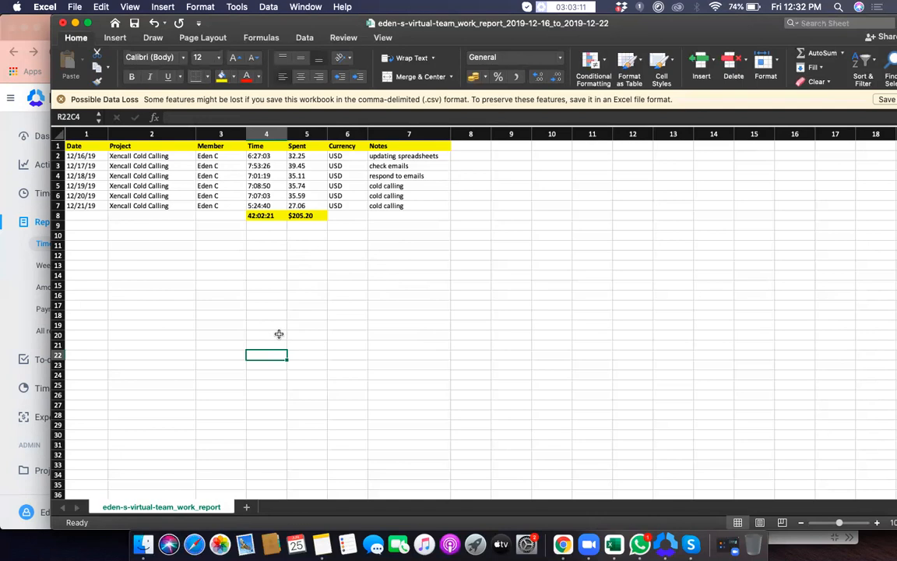
# Move the workbook aside, switch to the Hubstaff report in Chrome and review its daily time and spent entries
pyautogui.moveTo(627, 37); pyautogui.dragTo(604, 88)
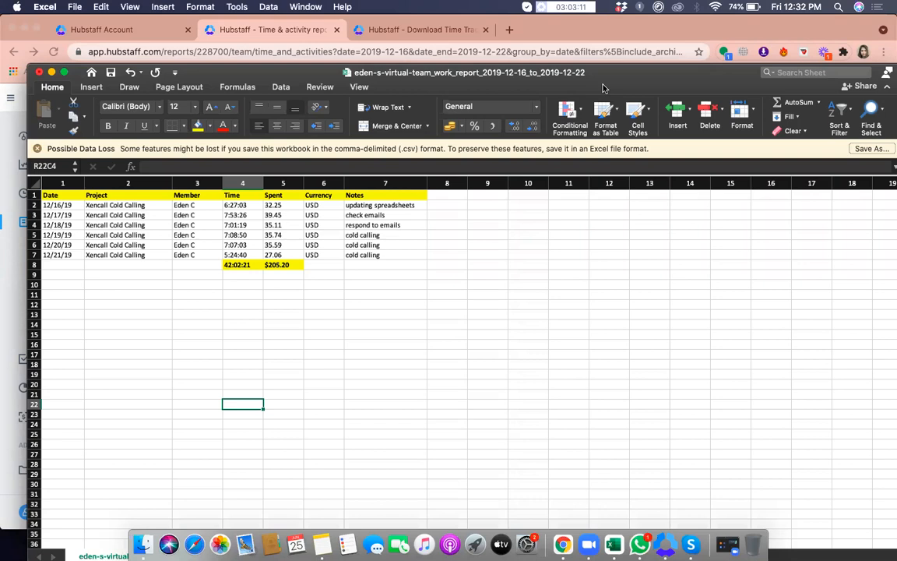
pyautogui.click(452, 343)
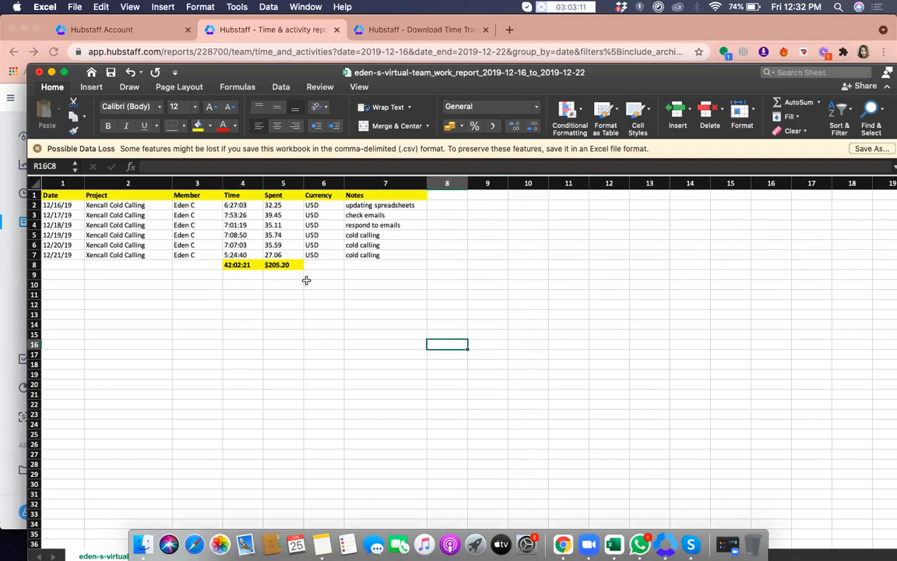
pyautogui.click(281, 265)
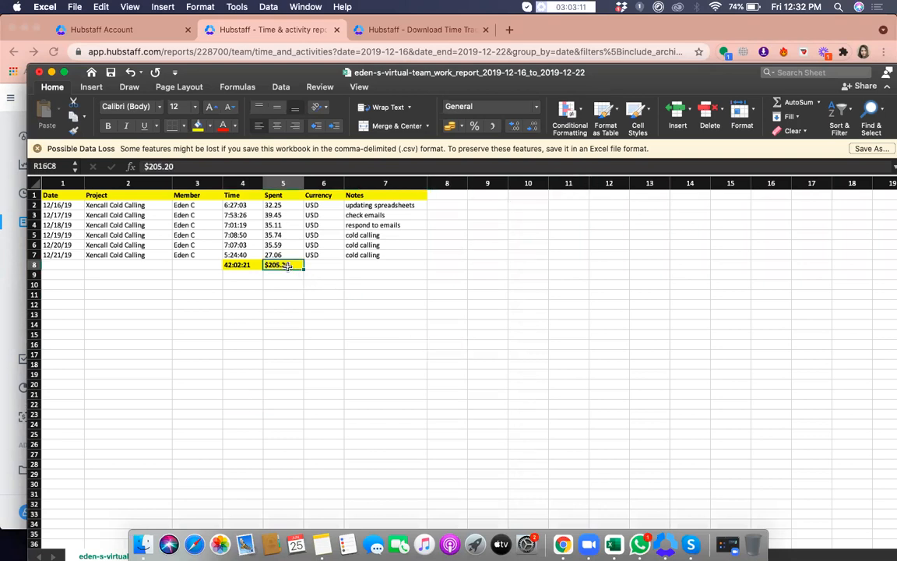
pyautogui.click(438, 264)
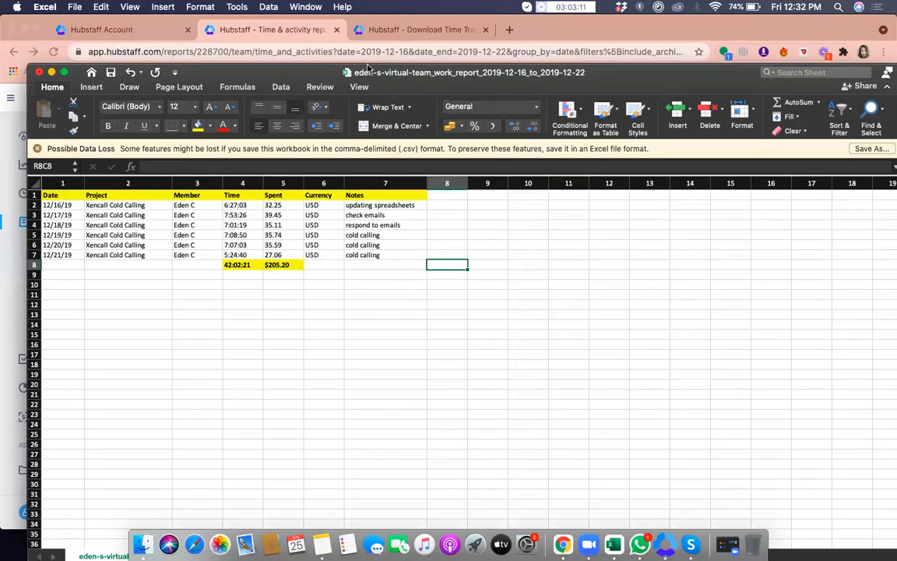
pyautogui.moveTo(282, 78); pyautogui.dragTo(294, 179)
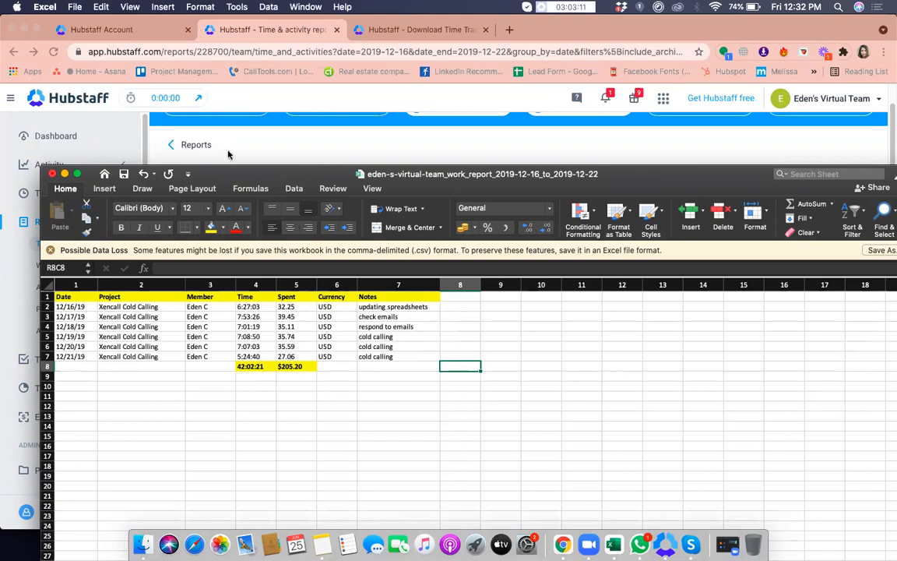
pyautogui.moveTo(310, 174); pyautogui.dragTo(430, 189)
pyautogui.click(417, 147)
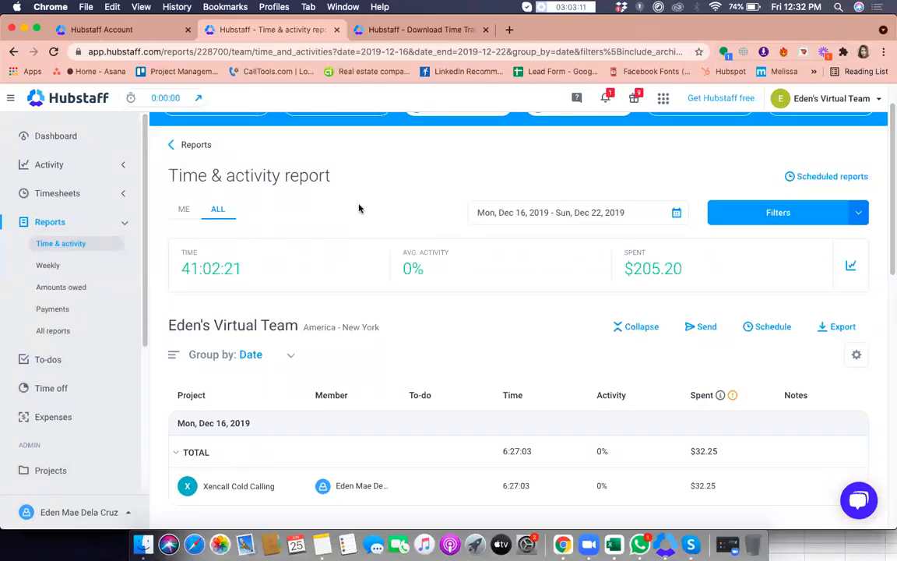
pyautogui.scroll(-3, 378, 287)
pyautogui.scroll(-5, 382, 290)
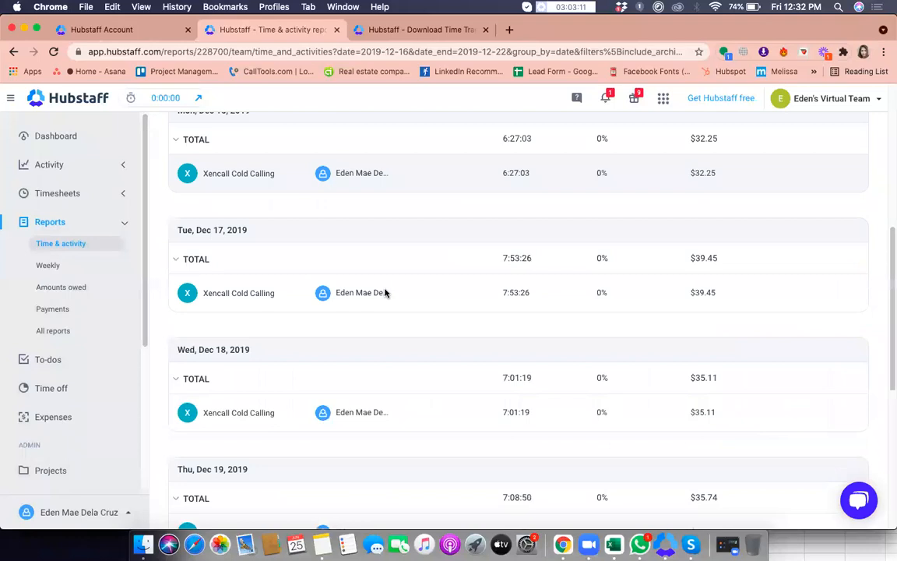
pyautogui.scroll(10, 384, 293)
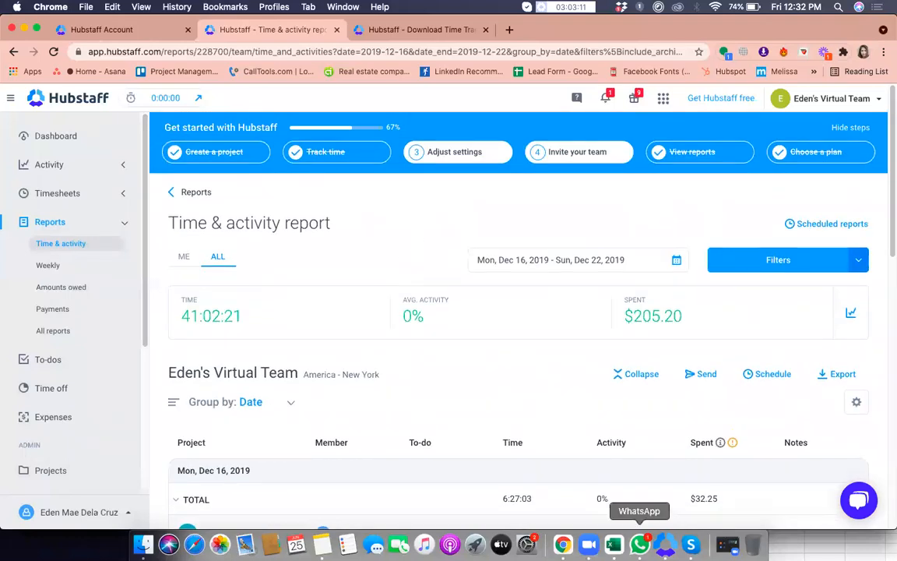
# Switch to the Hubstaff desktop timer and move its window higher over the report
pyautogui.click(663, 549)
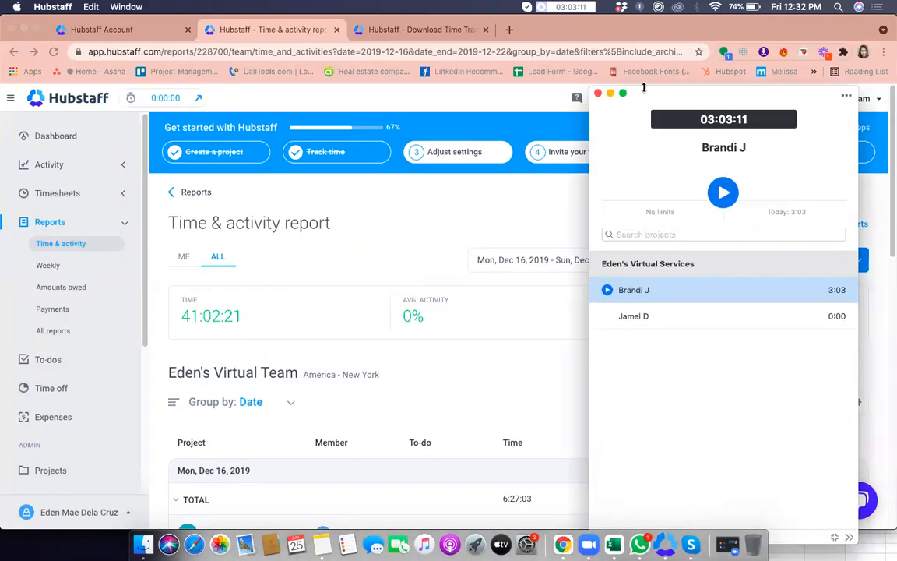
pyautogui.moveTo(647, 95); pyautogui.dragTo(616, 36)
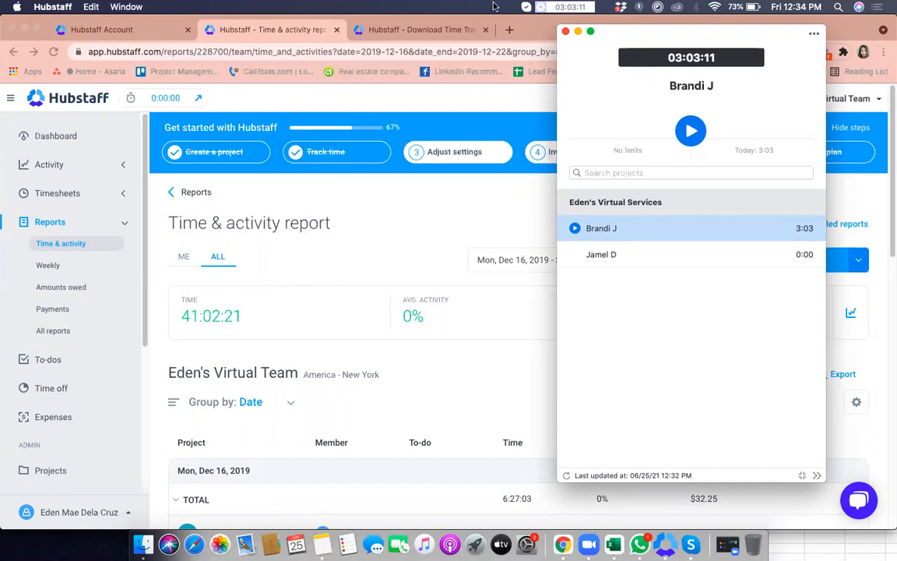
pyautogui.click(597, 543)
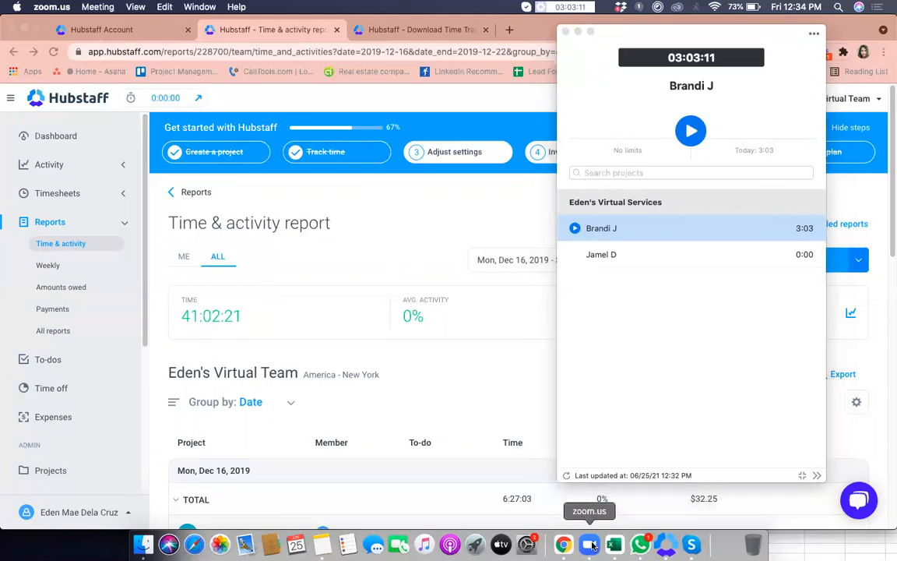